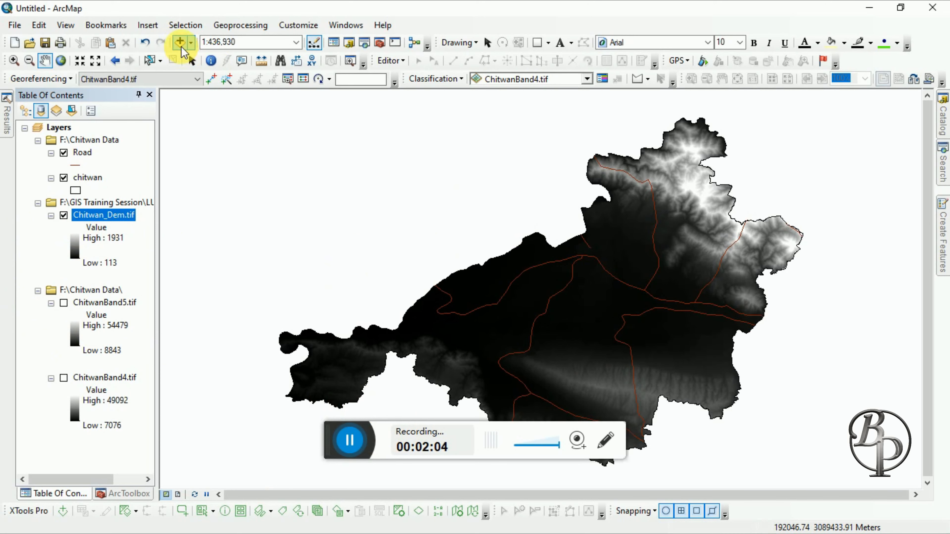
# - Add Raster.tif from the F:\Chitwan Data folder to the map as a layer
pyautogui.click(183, 45)
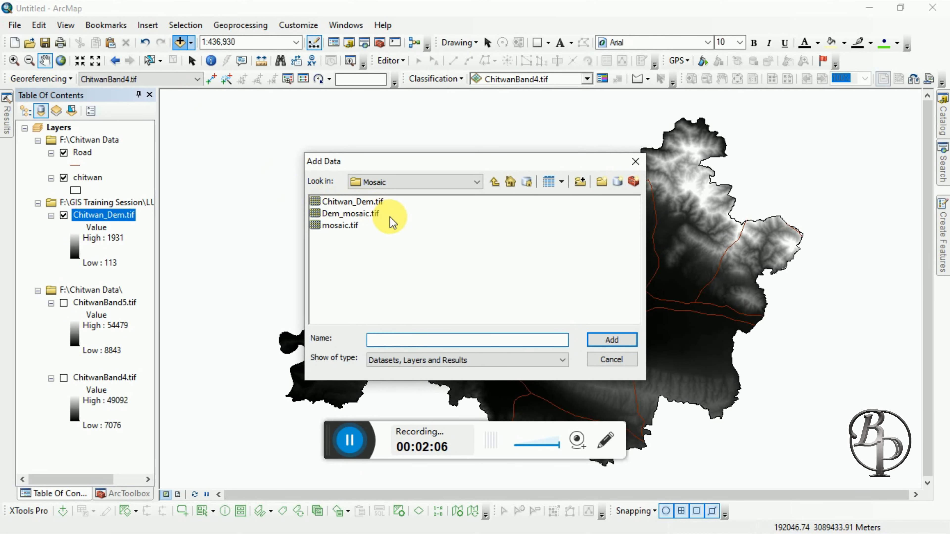
pyautogui.click(496, 183)
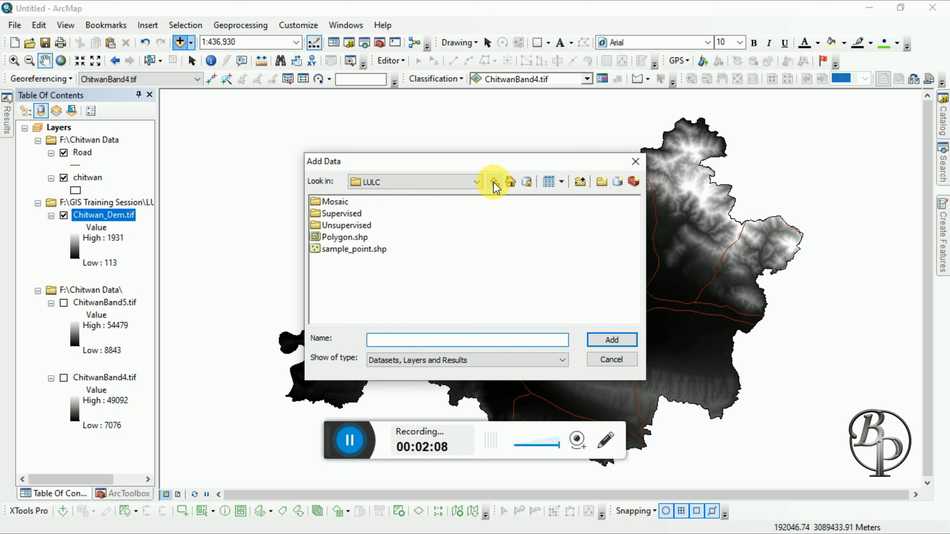
pyautogui.click(495, 183)
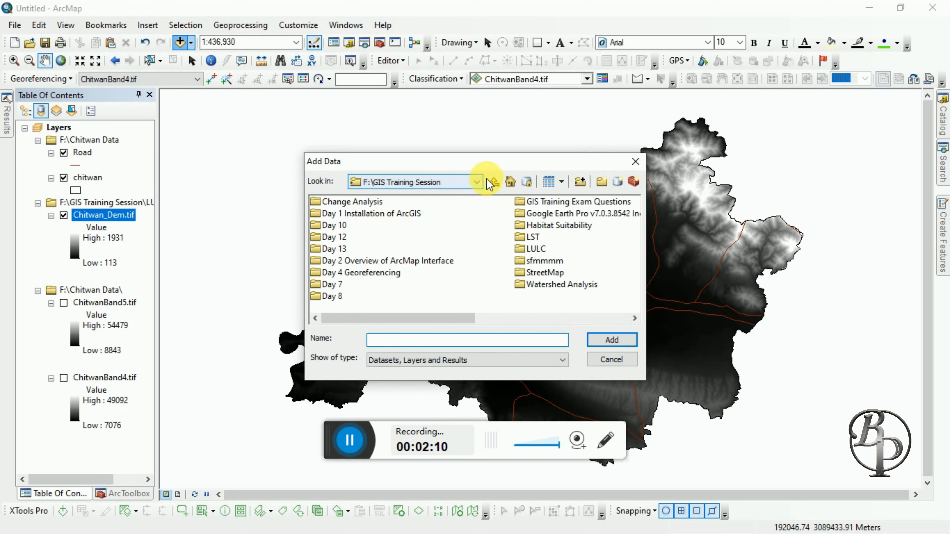
pyautogui.click(496, 183)
pyautogui.doubleClick(326, 261)
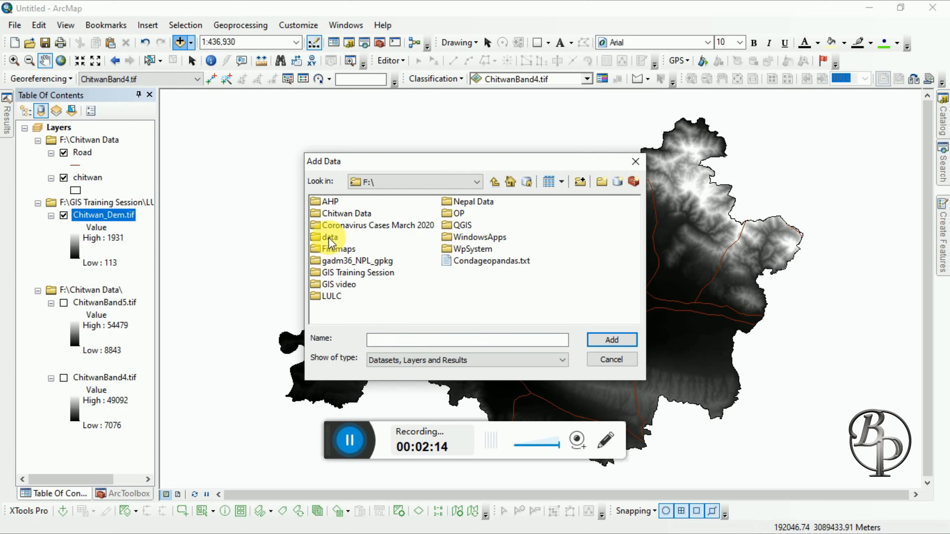
pyautogui.doubleClick(334, 214)
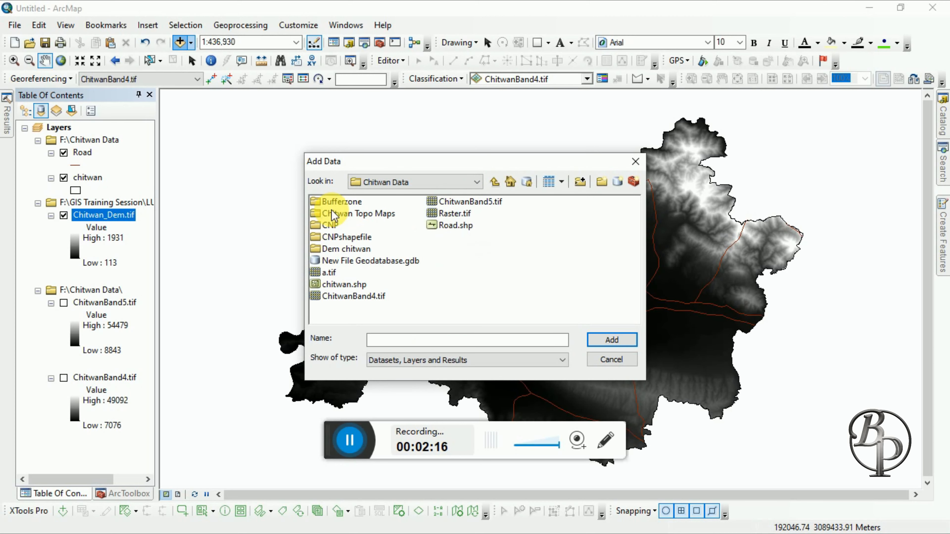
pyautogui.click(453, 215)
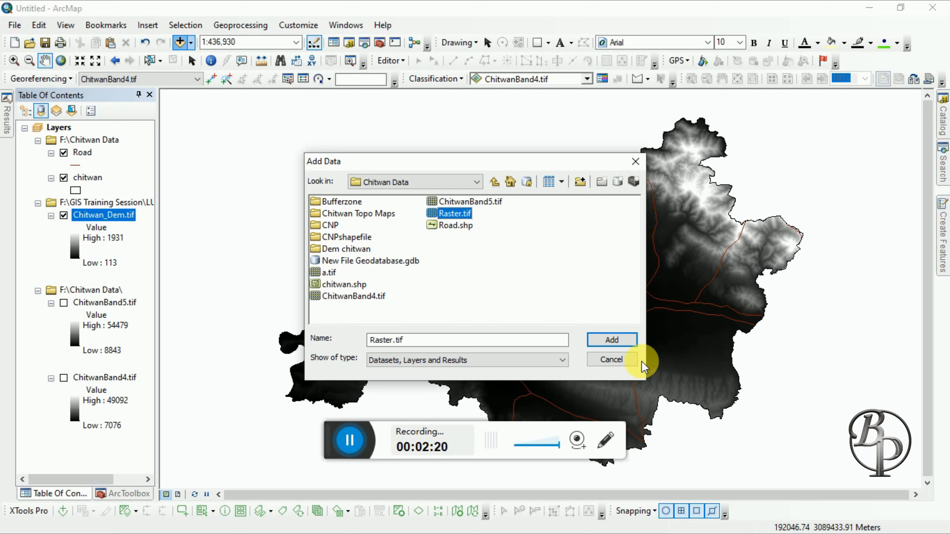
pyautogui.click(612, 339)
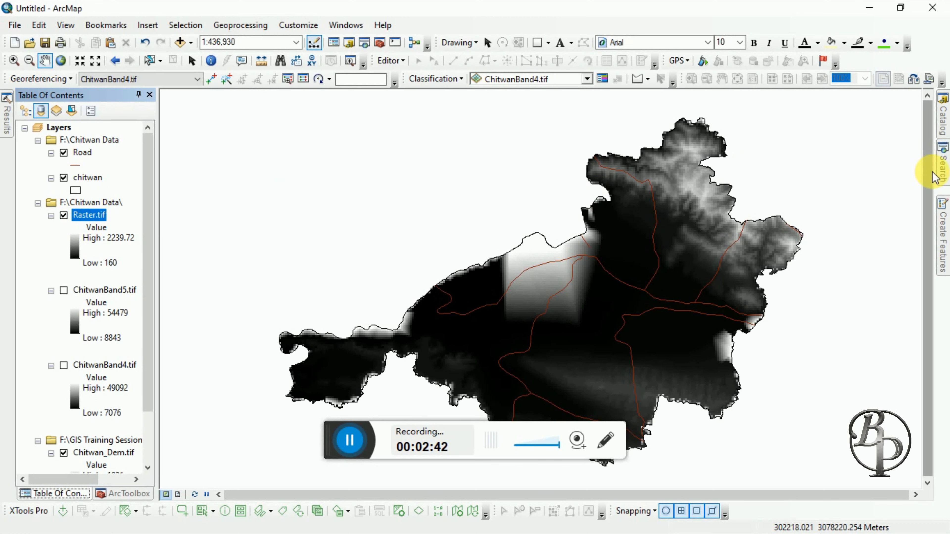
# - Run the Spatial Analyst Slope tool on Raster.tif in degrees with Z factor 1, and widen the layer list to show the full class ranges
pyautogui.click(943, 173)
pyautogui.moveTo(823, 149); pyautogui.dragTo(727, 161)
pyautogui.write('Slope')
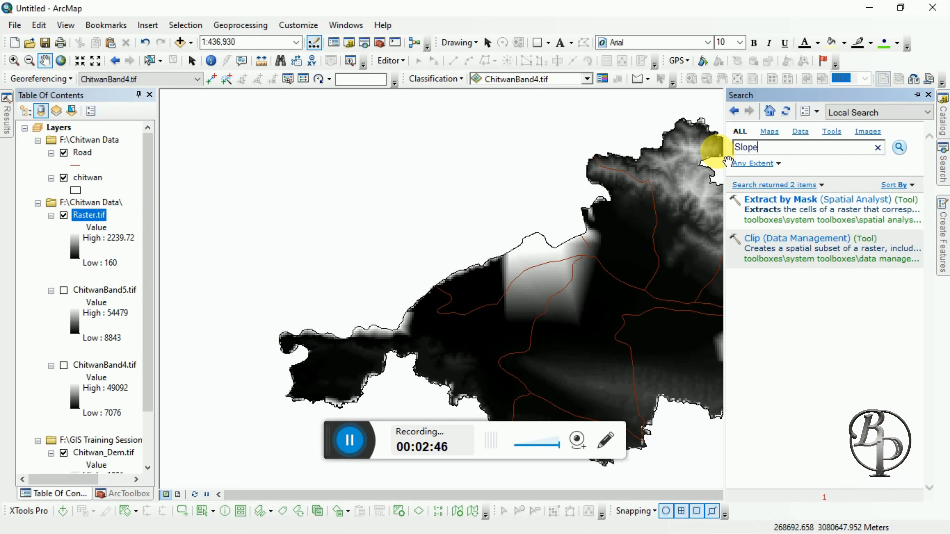
pyautogui.press('Return')
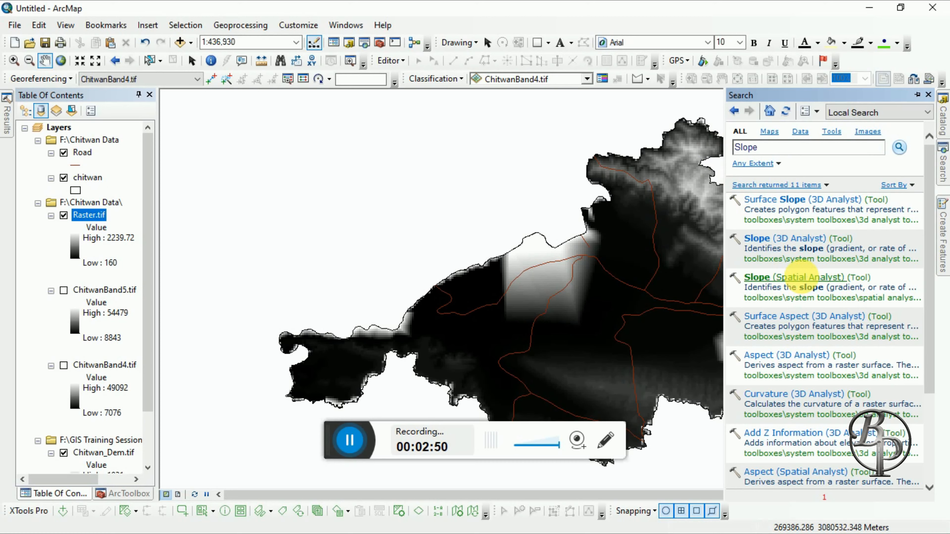
pyautogui.click(801, 267)
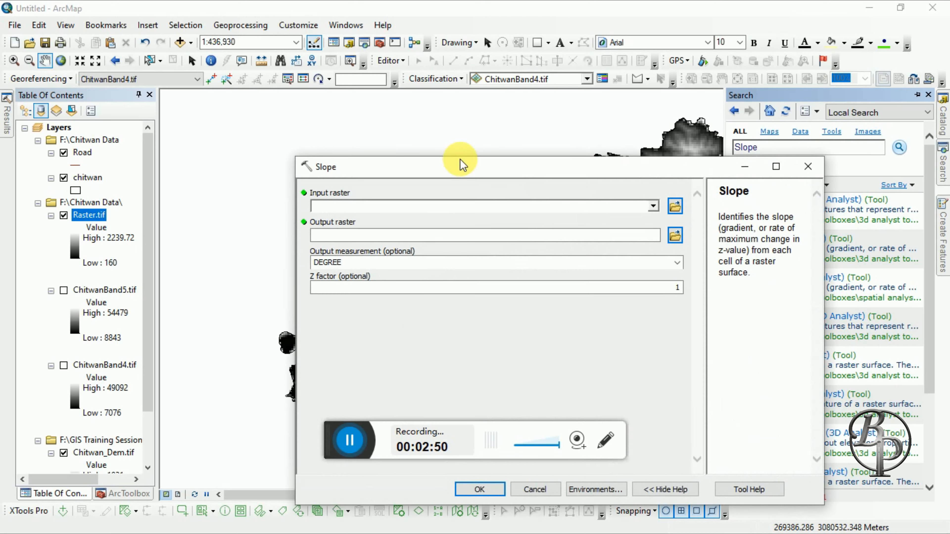
pyautogui.click(653, 206)
pyautogui.click(359, 219)
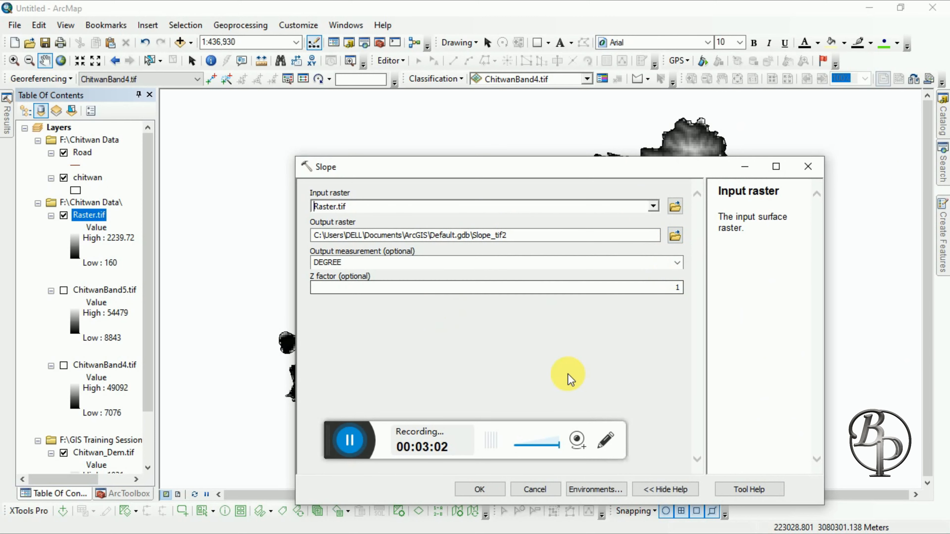
pyautogui.click(472, 493)
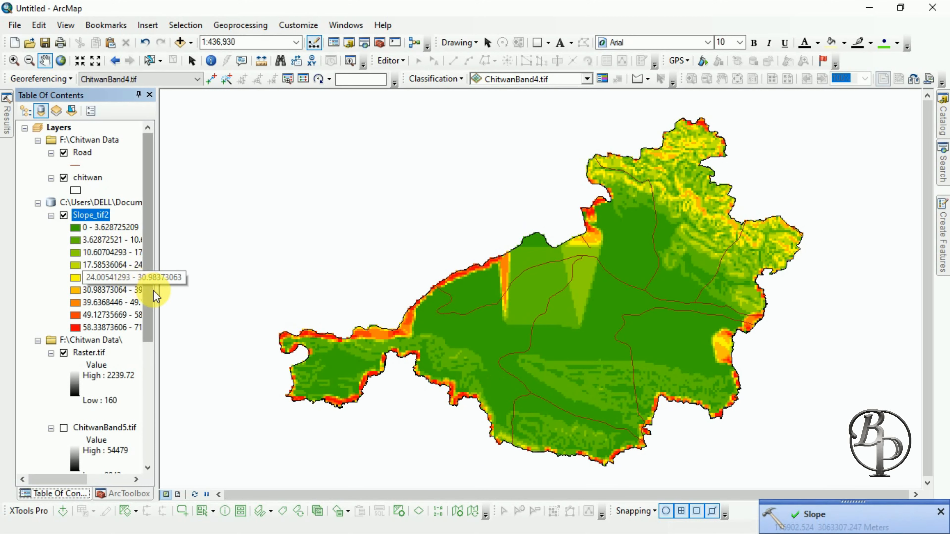
pyautogui.moveTo(159, 303); pyautogui.dragTo(217, 290)
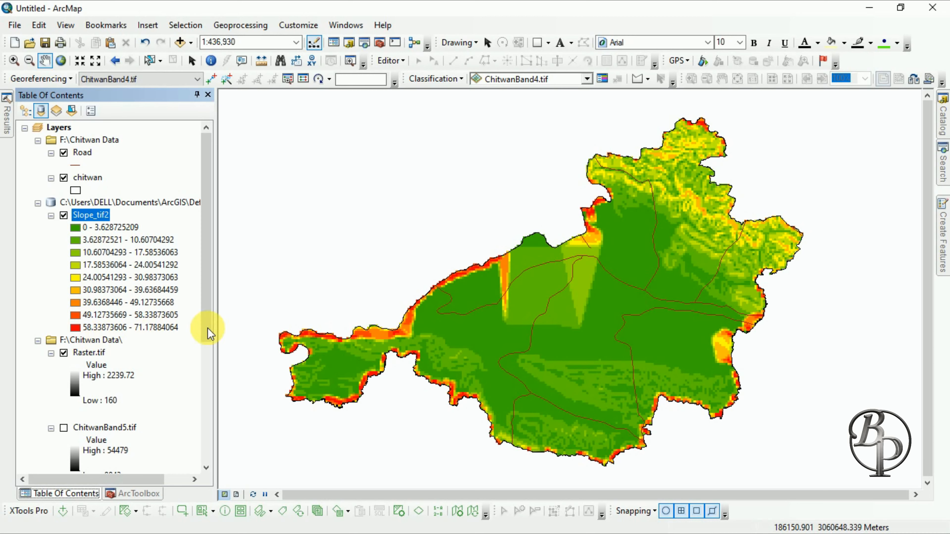
# - Find and open the Spatial Analyst Reclassify tool and set Slope_tif2 as its input raster
pyautogui.click(943, 169)
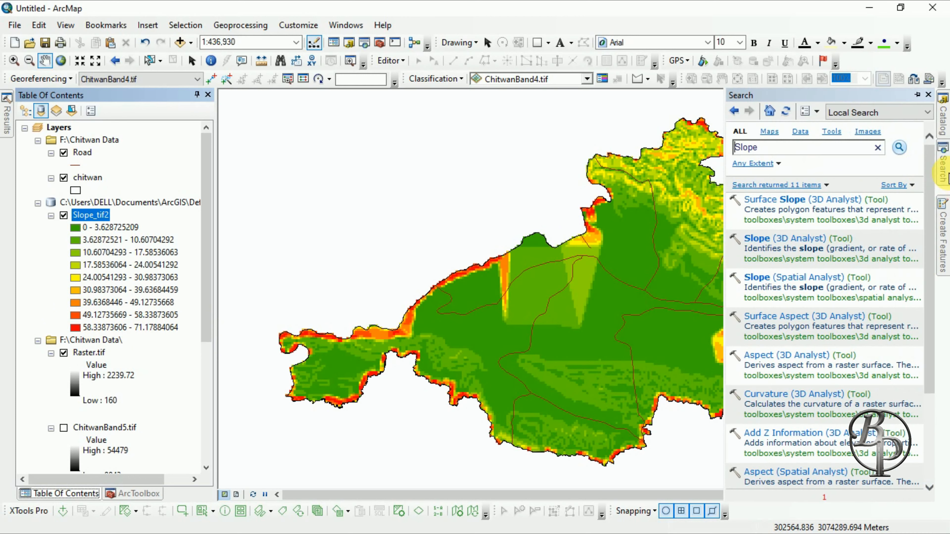
pyautogui.moveTo(810, 148); pyautogui.dragTo(726, 146)
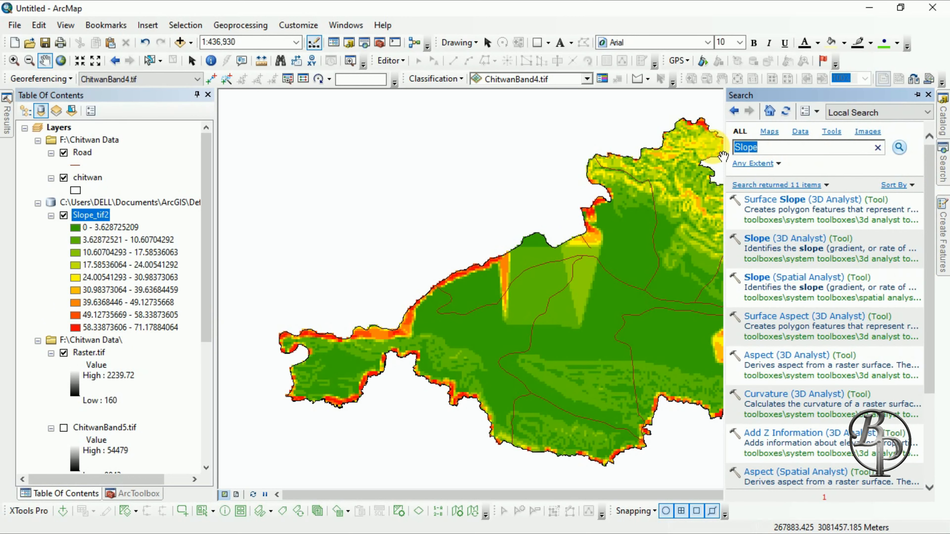
pyautogui.write('Reclassify')
pyautogui.press('Return')
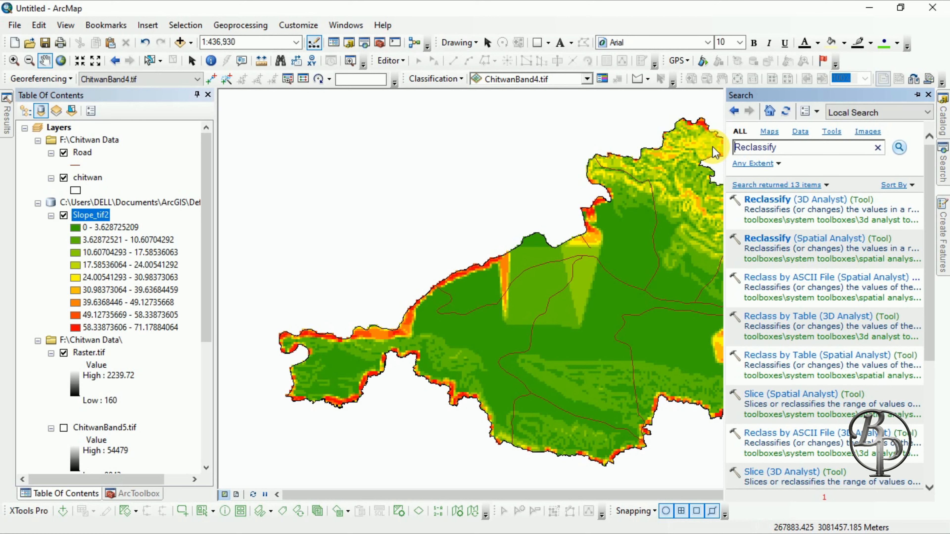
pyautogui.click(790, 247)
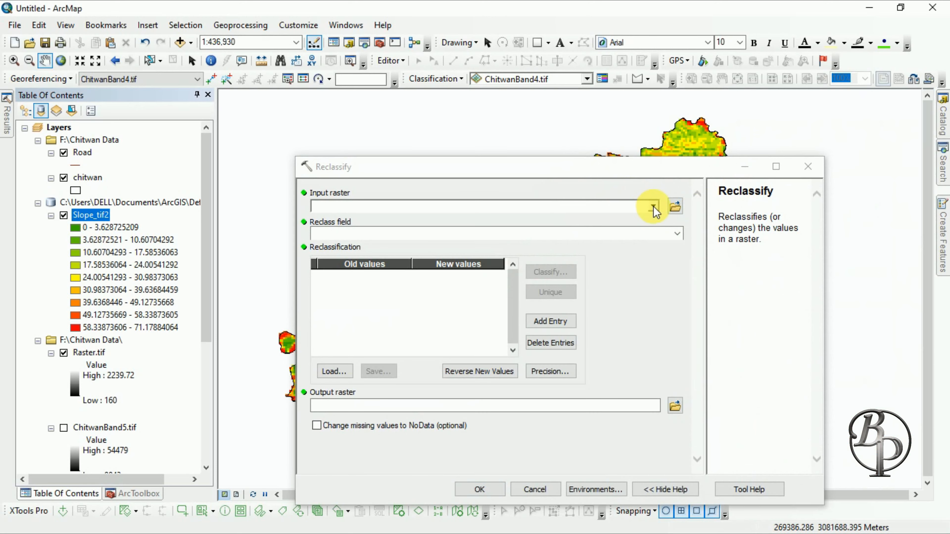
pyautogui.click(653, 206)
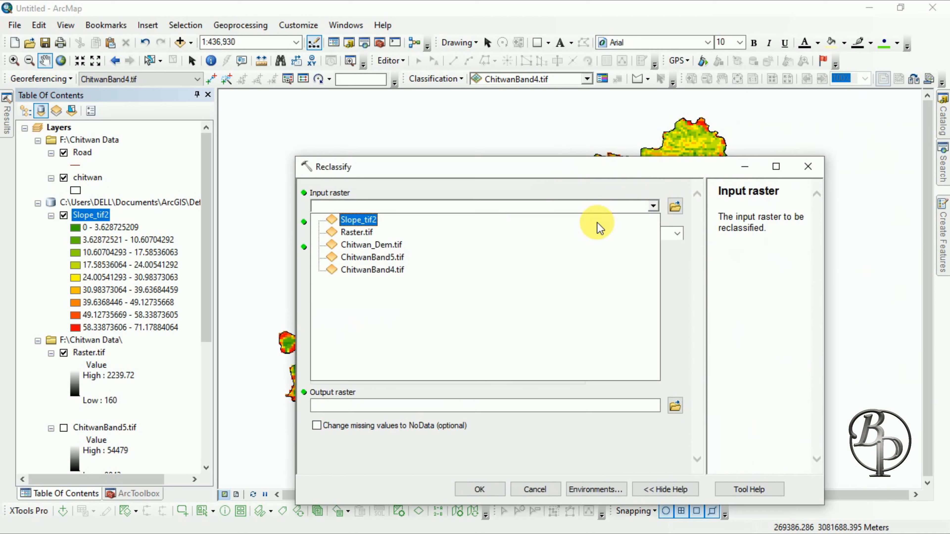
pyautogui.click(357, 219)
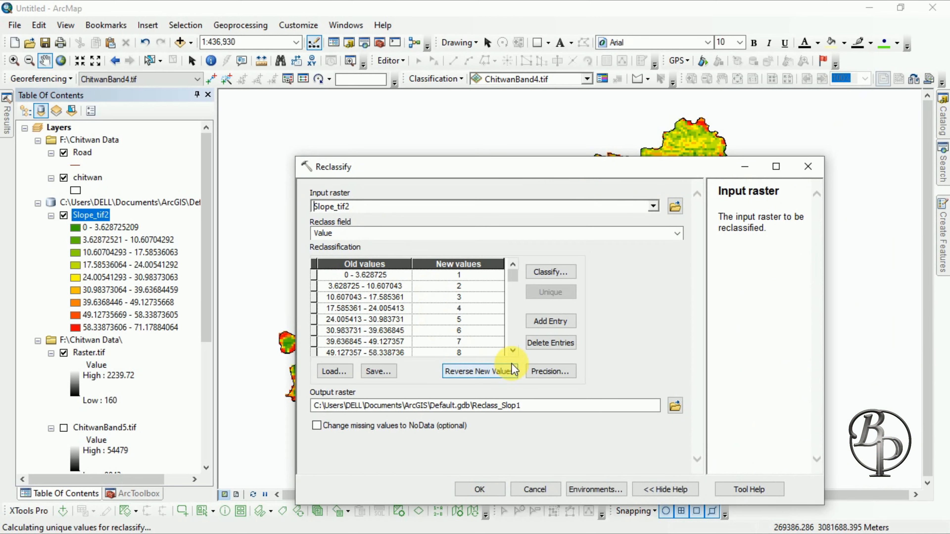
# - Review the old and new values in the remap table and run the slope reclassification with the default classes
pyautogui.click(513, 350)
pyautogui.click(513, 350)
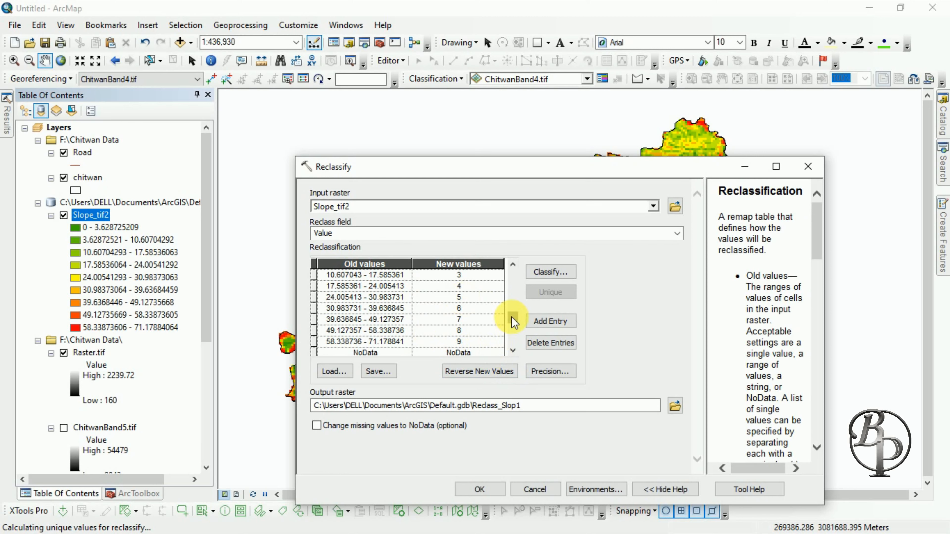
pyautogui.moveTo(511, 316); pyautogui.dragTo(509, 274)
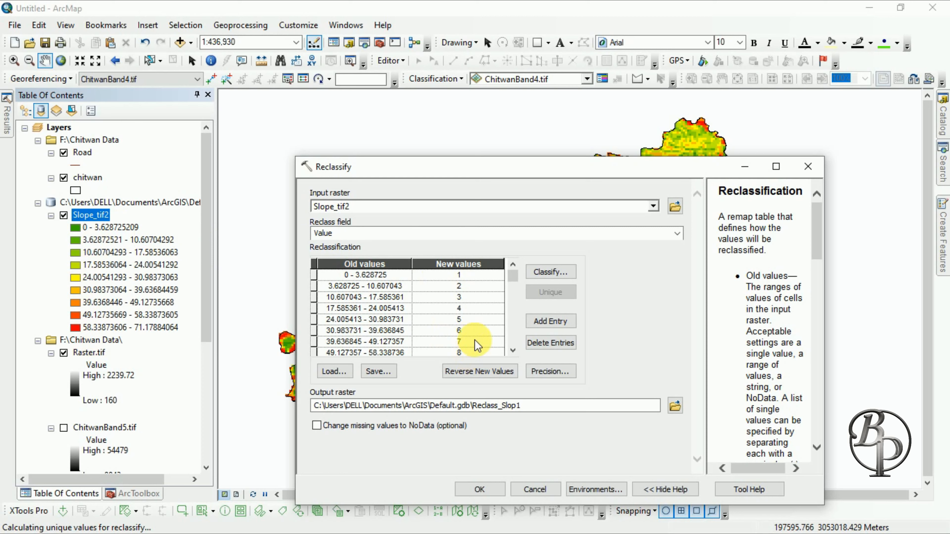
pyautogui.click(512, 352)
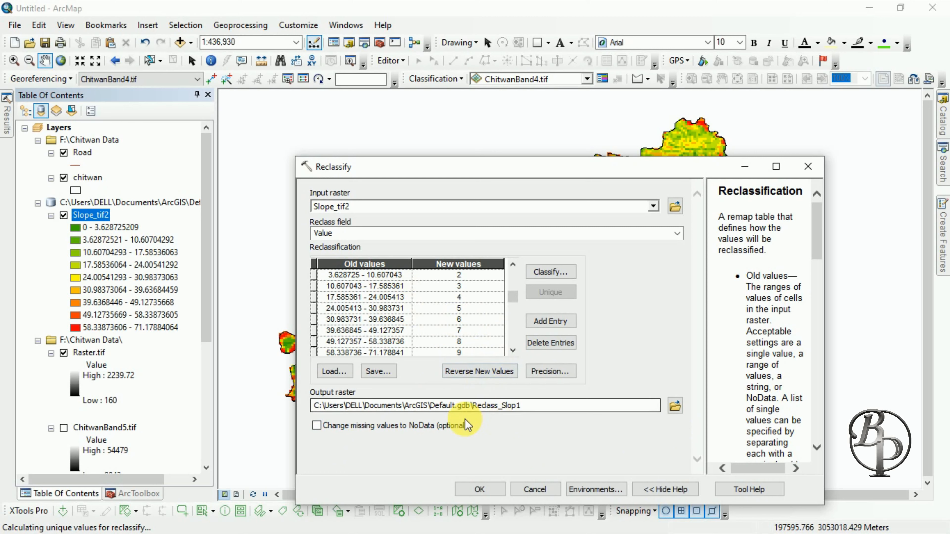
pyautogui.click(483, 488)
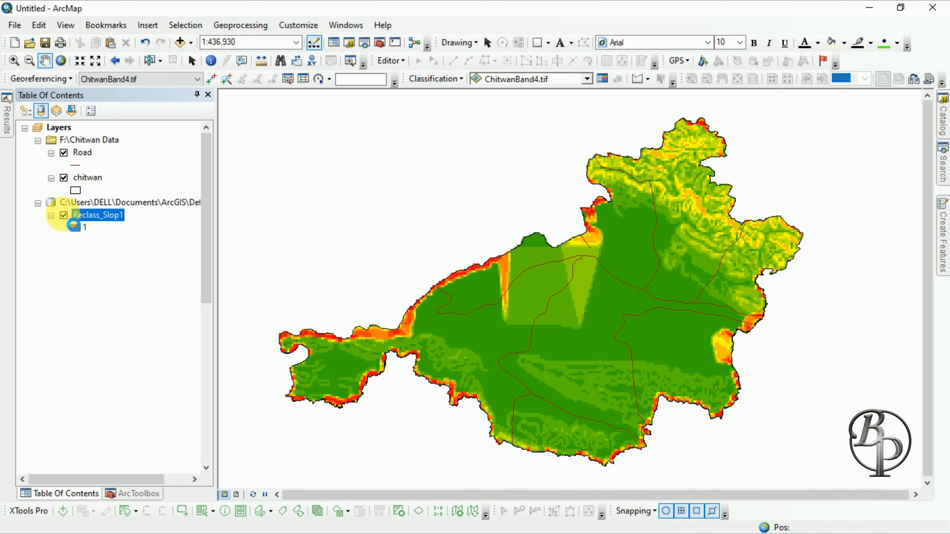
# - Hide the Slope_tif2 layer and collapse the legends of Slope_tif2 and Reclass_Slop1
pyautogui.click(64, 341)
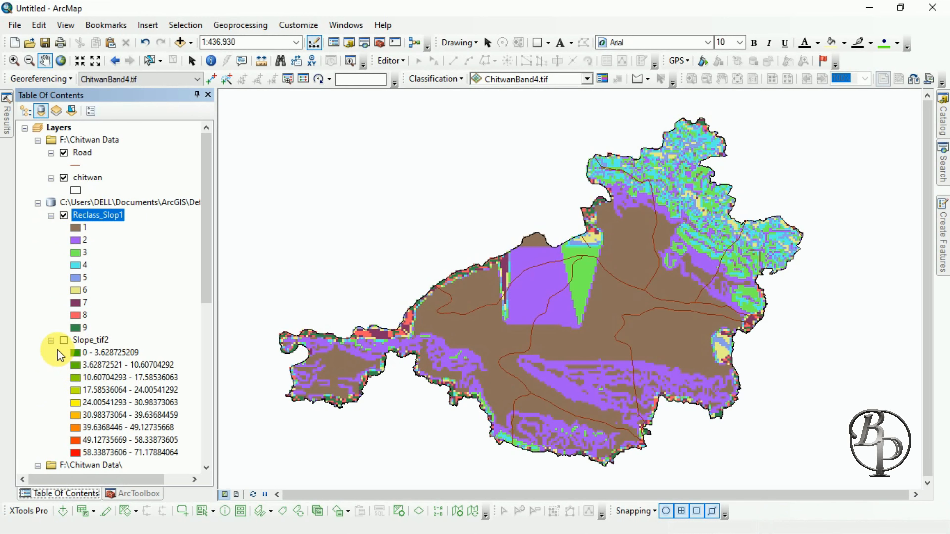
pyautogui.click(51, 341)
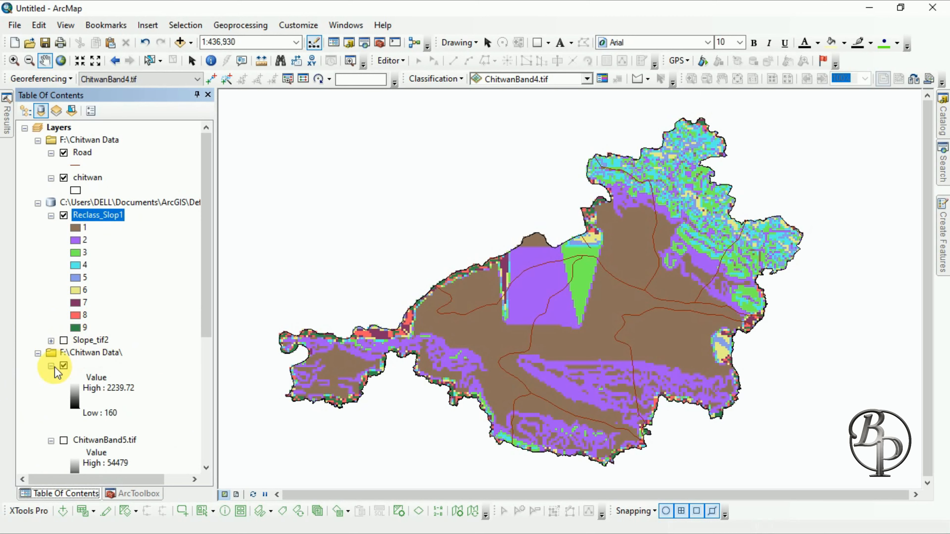
pyautogui.click(64, 365)
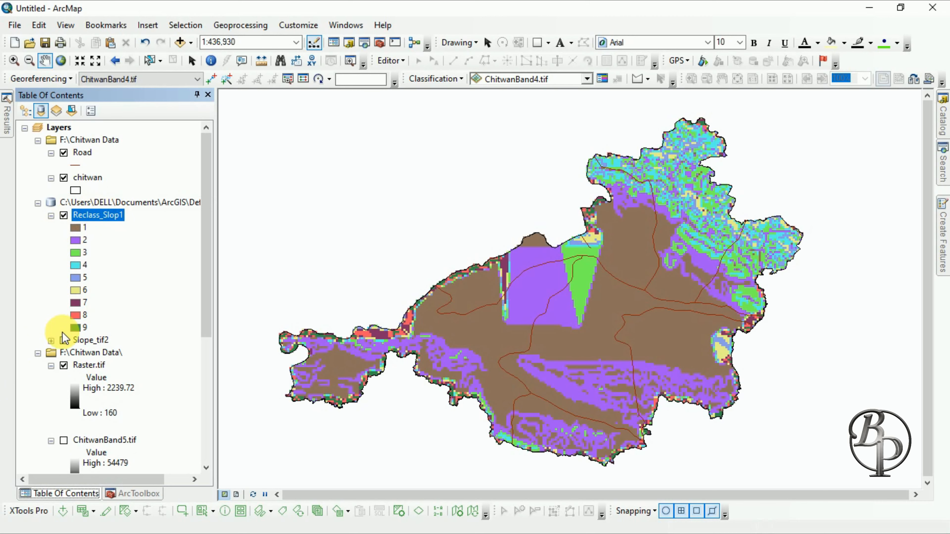
pyautogui.click(51, 216)
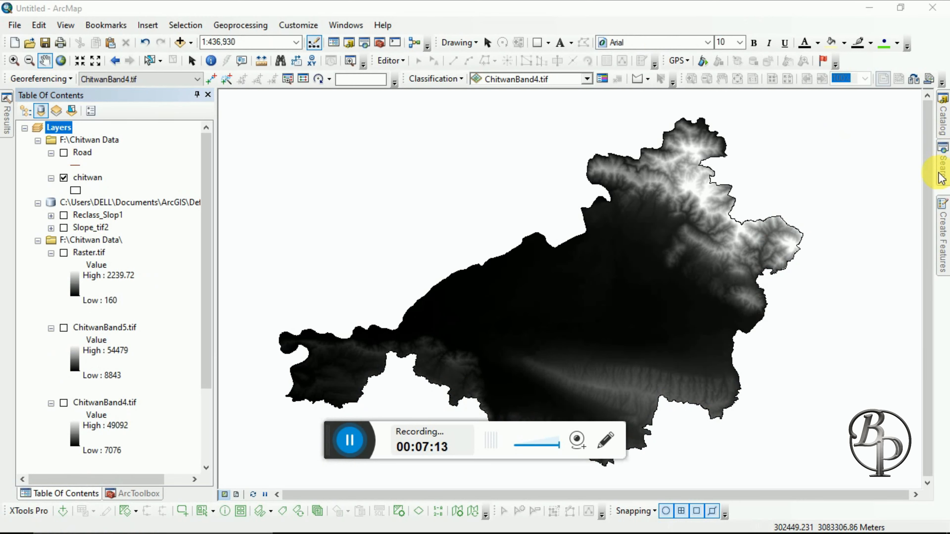
# - In ArcToolbox, collapse Data Management Tools and expand the Hydrology toolset under Spatial Analyst Tools
pyautogui.click(135, 494)
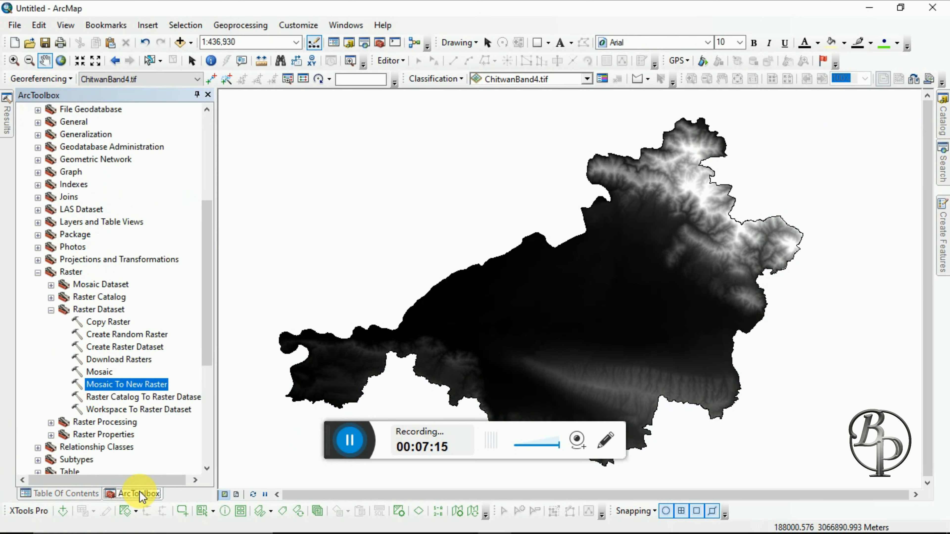
pyautogui.click(38, 273)
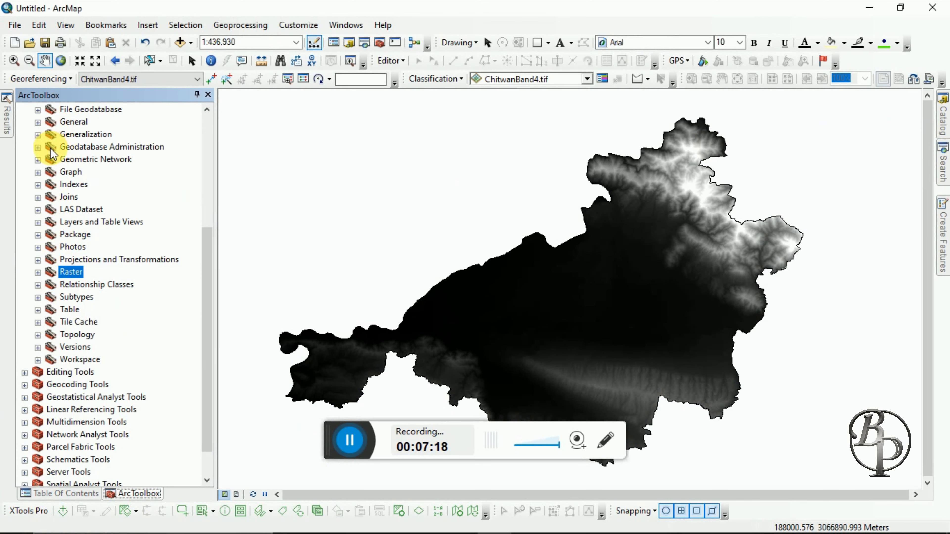
pyautogui.scroll(5, 41, 146)
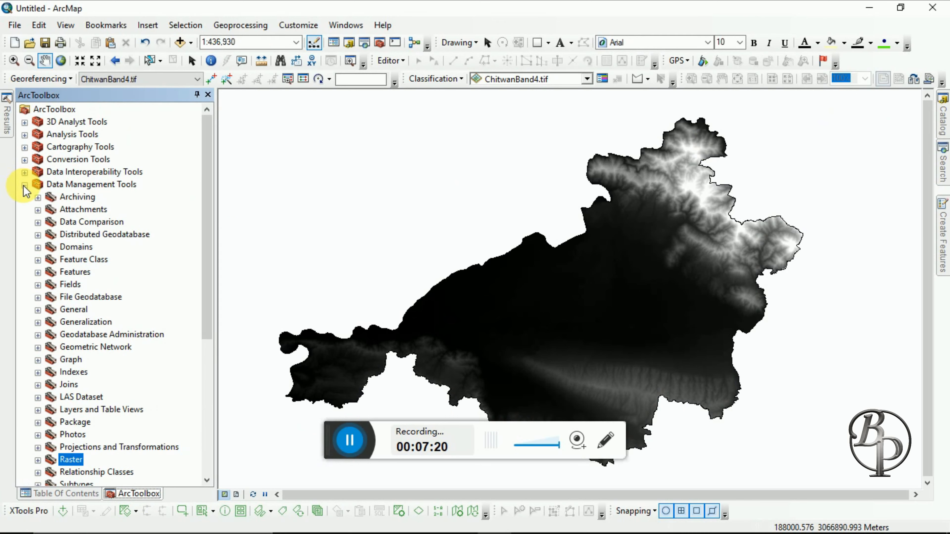
pyautogui.click(24, 185)
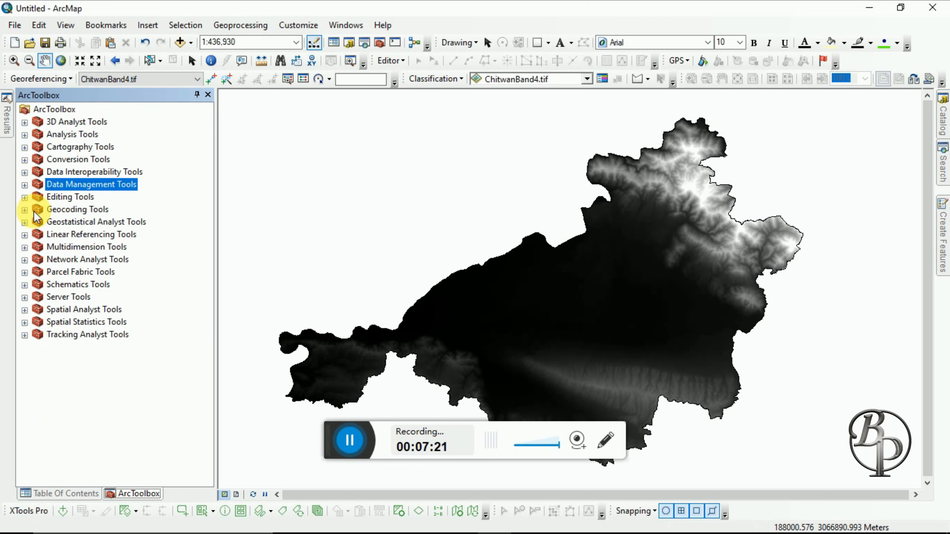
pyautogui.click(24, 310)
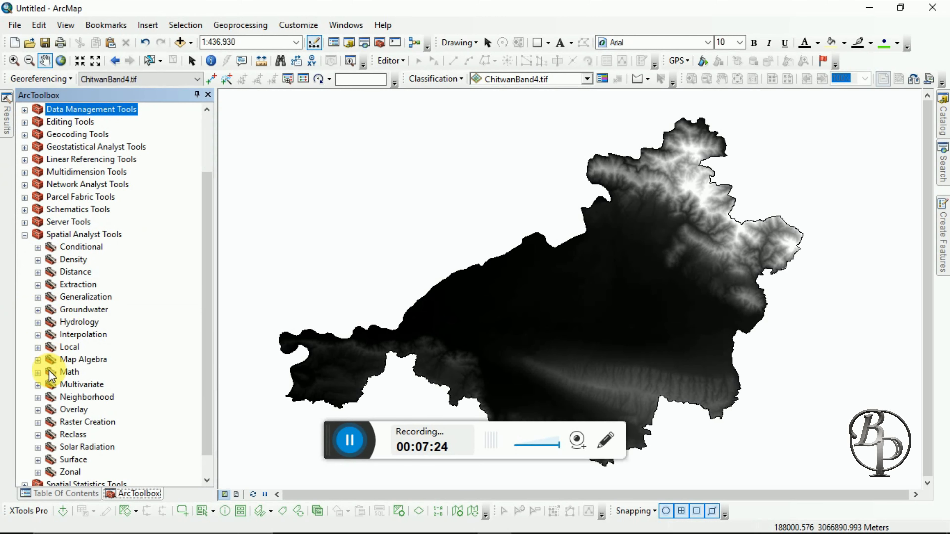
pyautogui.click(37, 323)
pyautogui.scroll(-1, 86, 347)
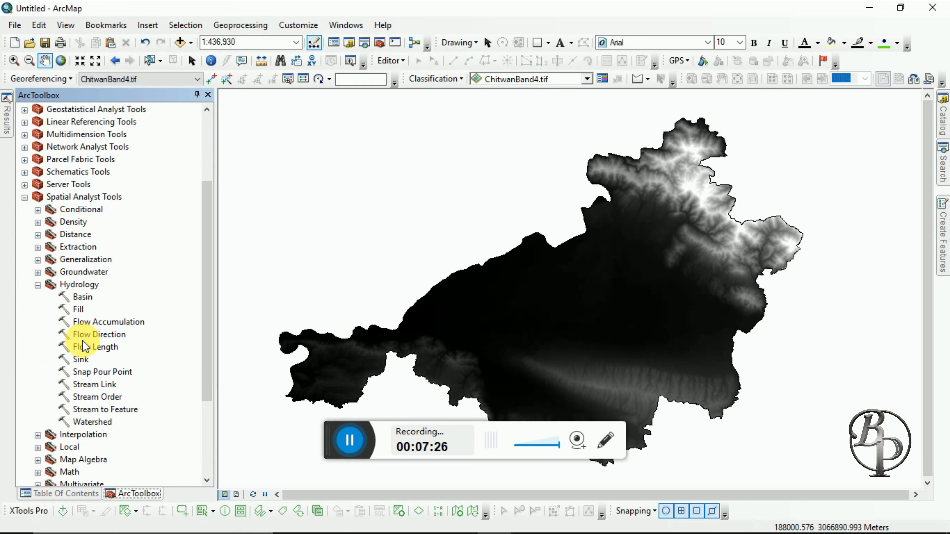
# - Run the Hydrology Fill tool on Chitwan_Dem.tif, writing the output surface raster Fill_tif3 to Default.gdb
pyautogui.click(78, 310)
pyautogui.doubleClick(78, 309)
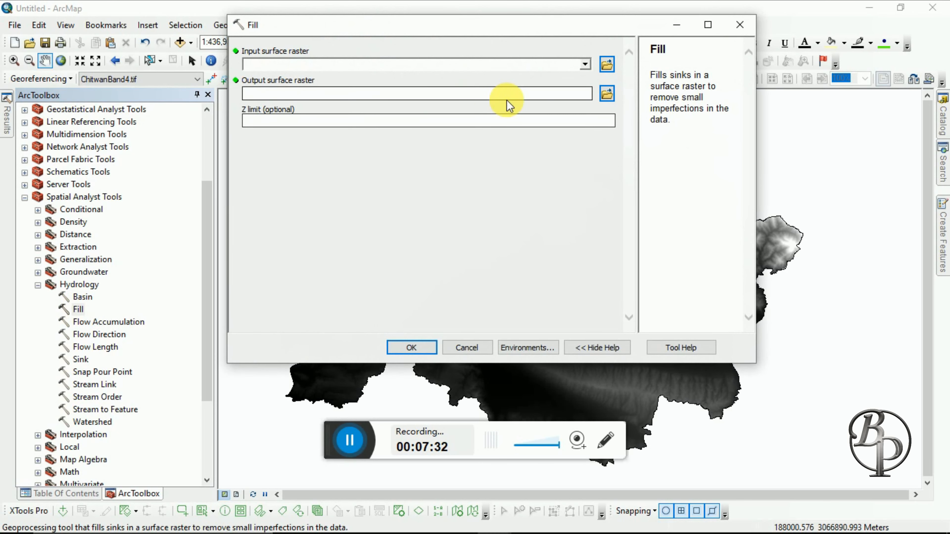
pyautogui.click(585, 67)
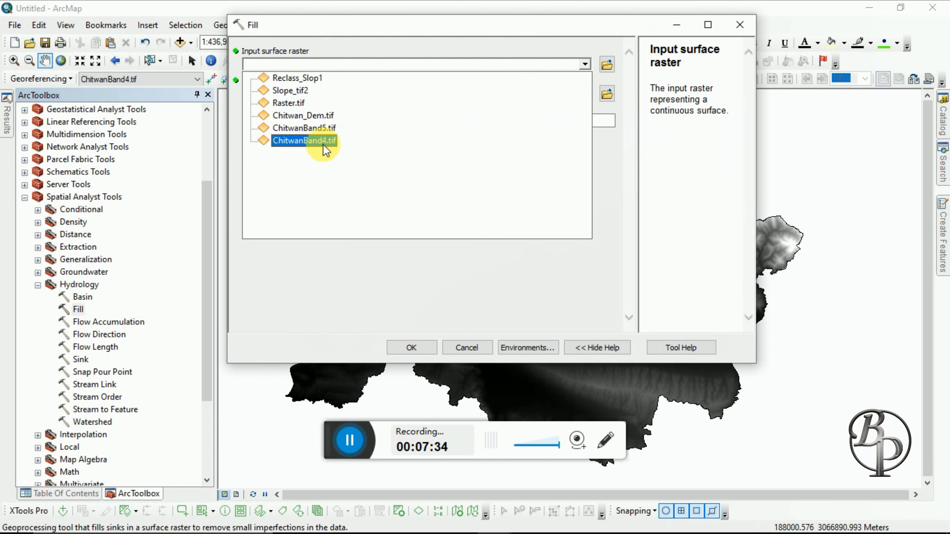
pyautogui.click(289, 116)
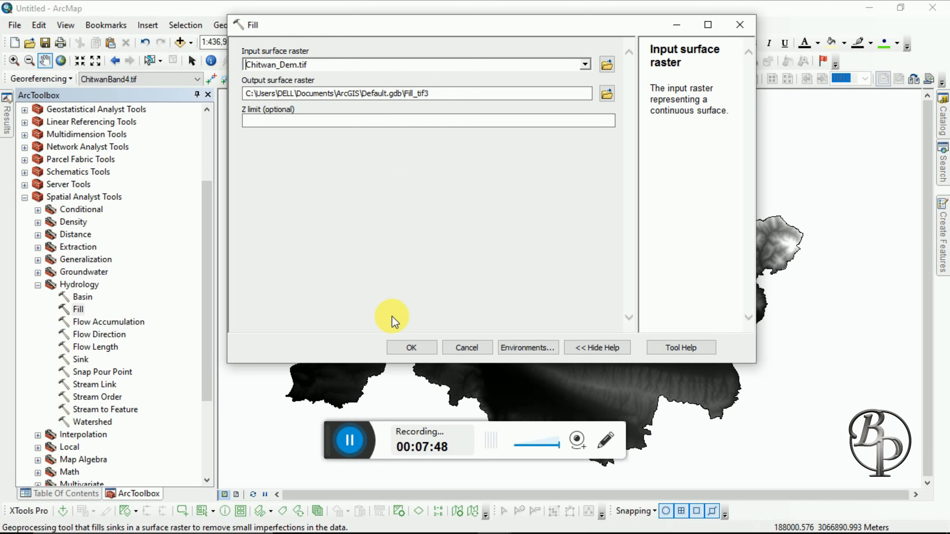
pyautogui.click(404, 350)
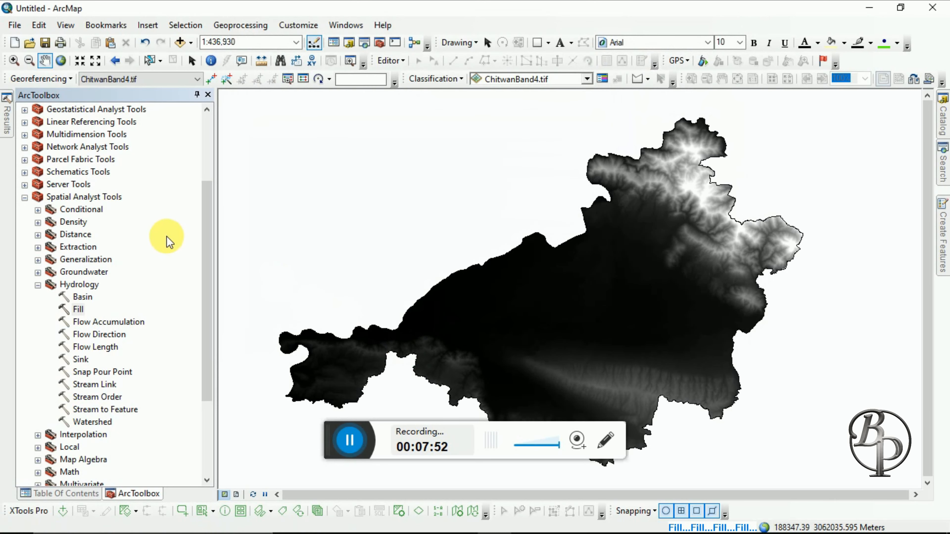
pyautogui.click(94, 494)
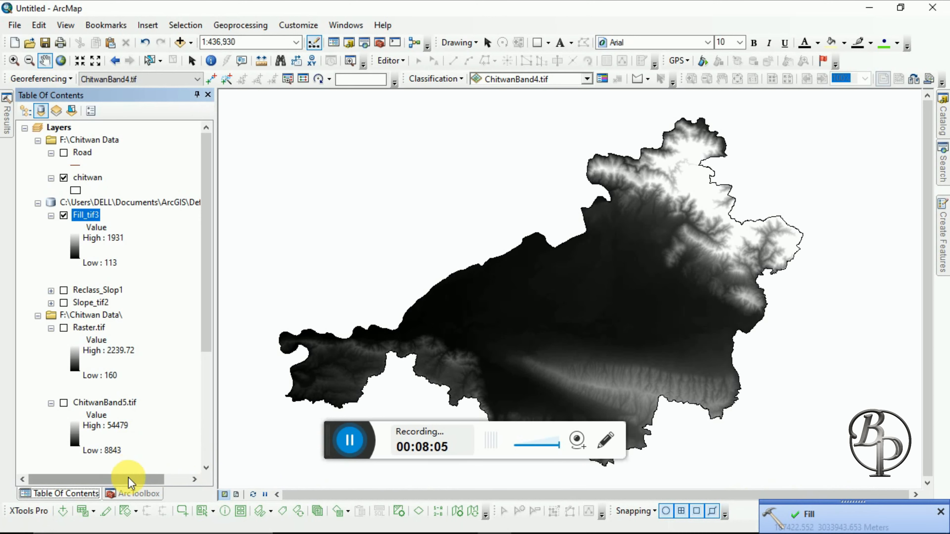
# - Run the Flow Direction tool on Fill_tif3 with the default output FlowDir_Fill3 and edge cells not forced outward
pyautogui.click(130, 493)
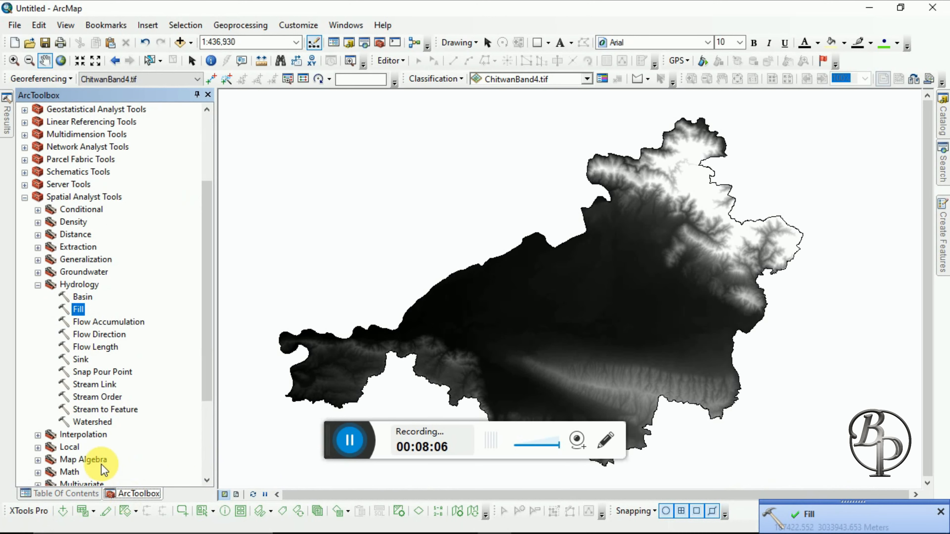
pyautogui.click(88, 331)
pyautogui.doubleClick(88, 333)
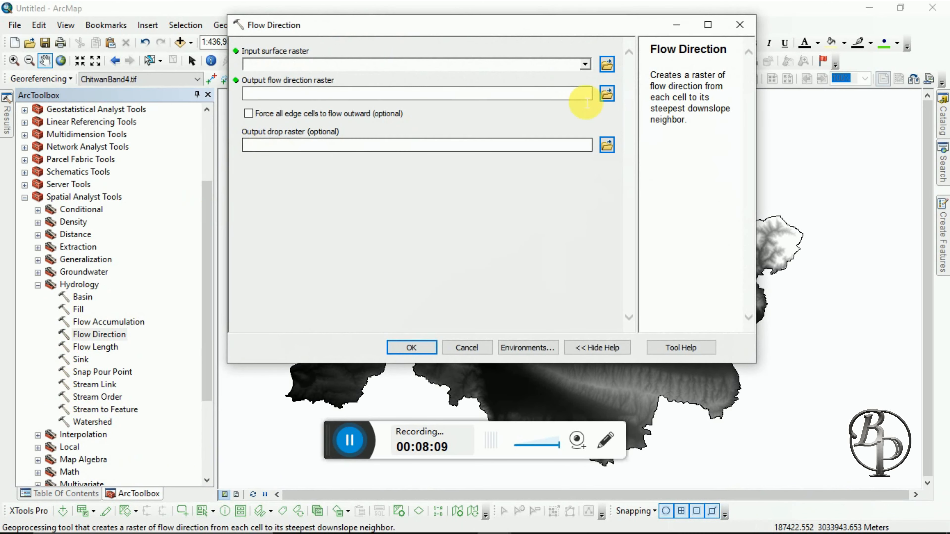
pyautogui.click(584, 64)
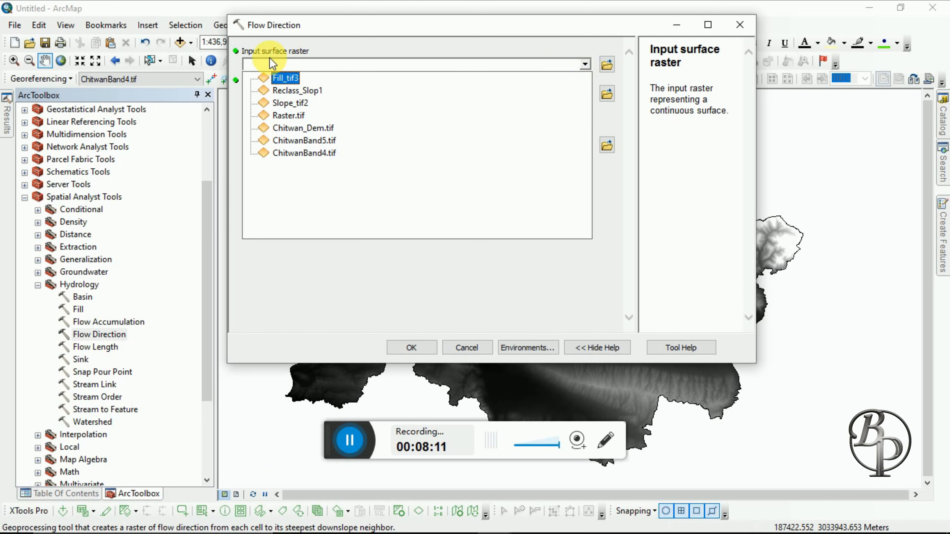
pyautogui.click(285, 78)
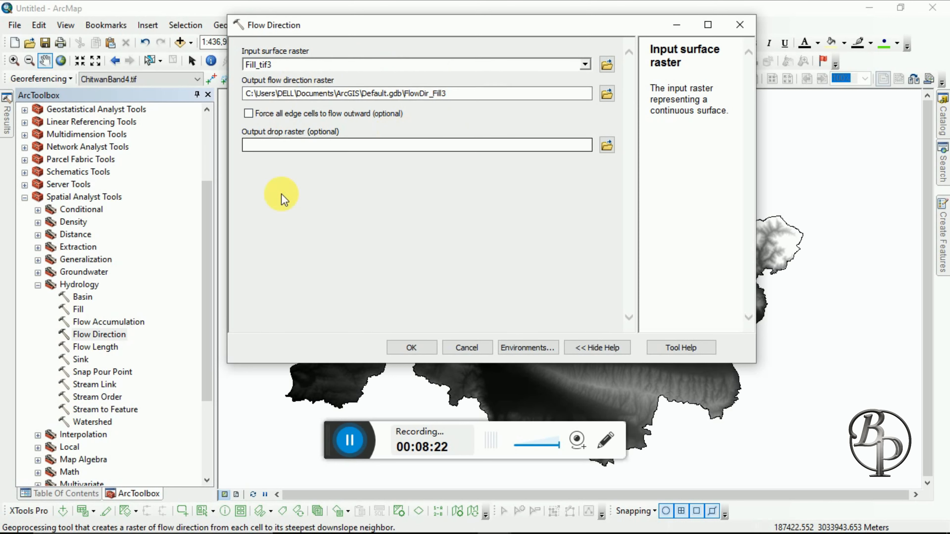
pyautogui.click(399, 348)
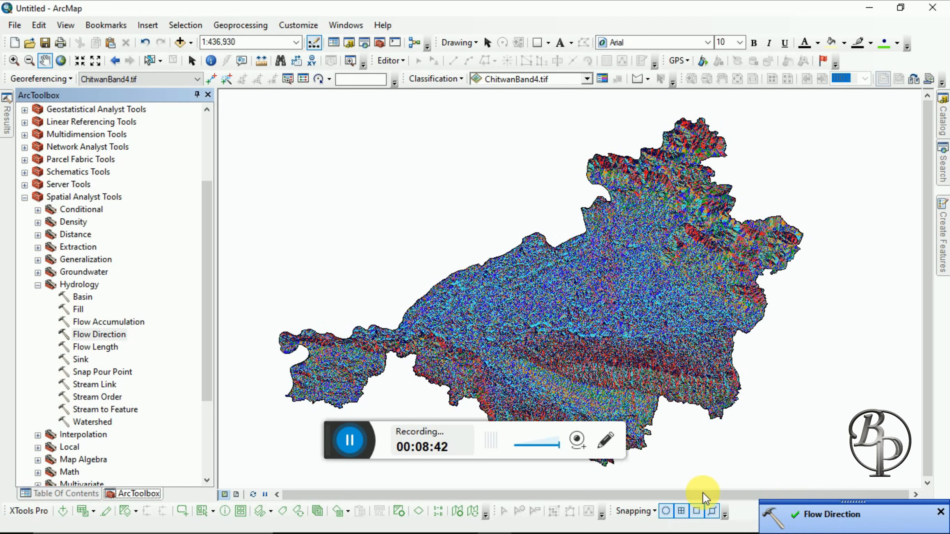
# - Run the Flow Accumulation tool on FlowDir_Fill3 with output FlowAcc_Flow3 and data type FLOAT, and list the layers
pyautogui.doubleClick(98, 323)
pyautogui.click(585, 64)
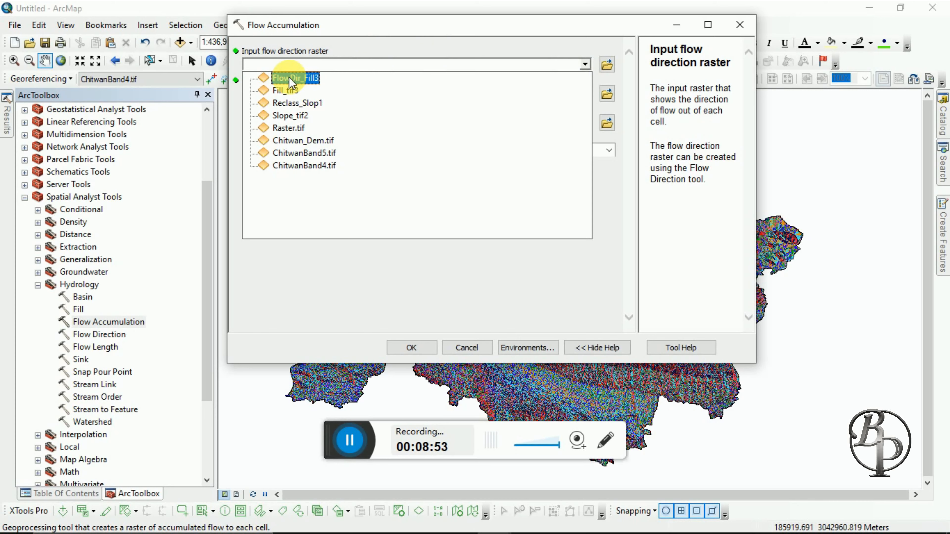
pyautogui.click(289, 77)
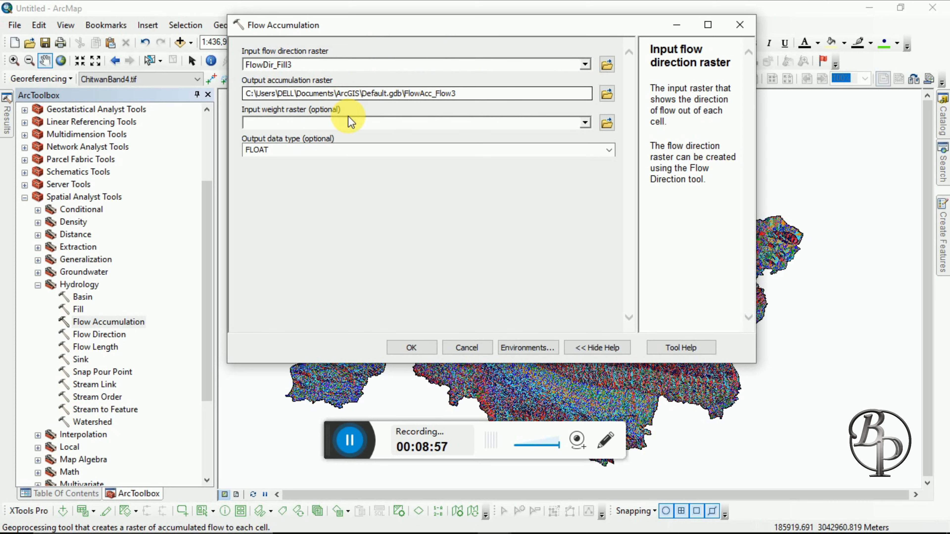
pyautogui.click(411, 347)
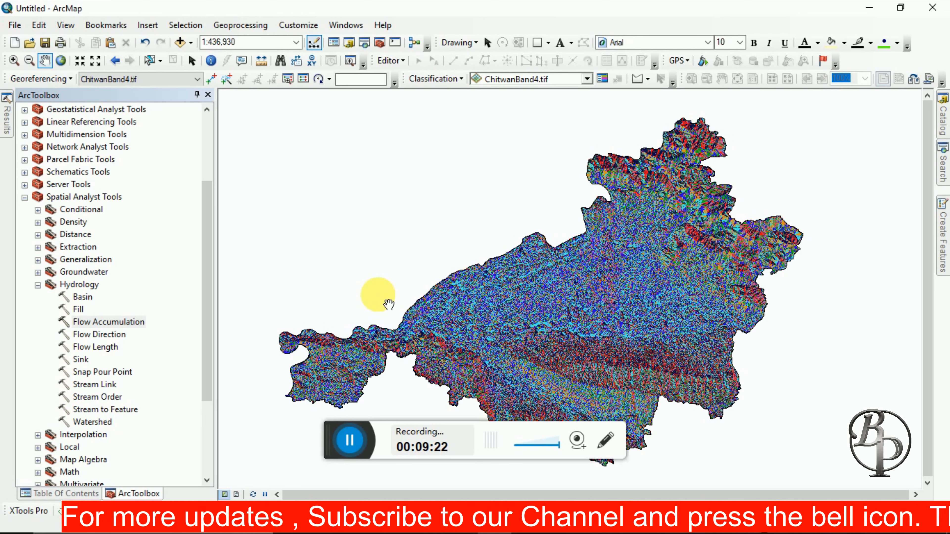
pyautogui.moveTo(378, 294); pyautogui.dragTo(354, 253)
pyautogui.click(66, 494)
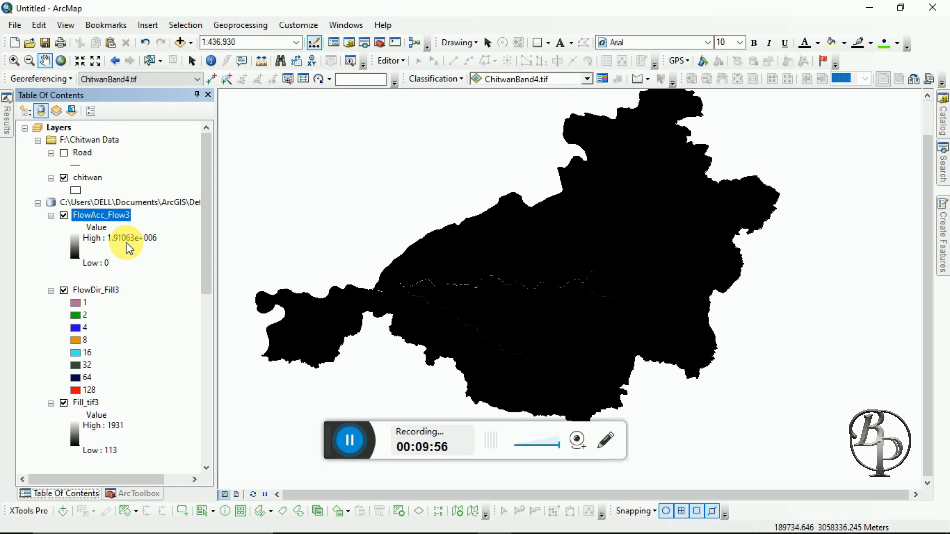
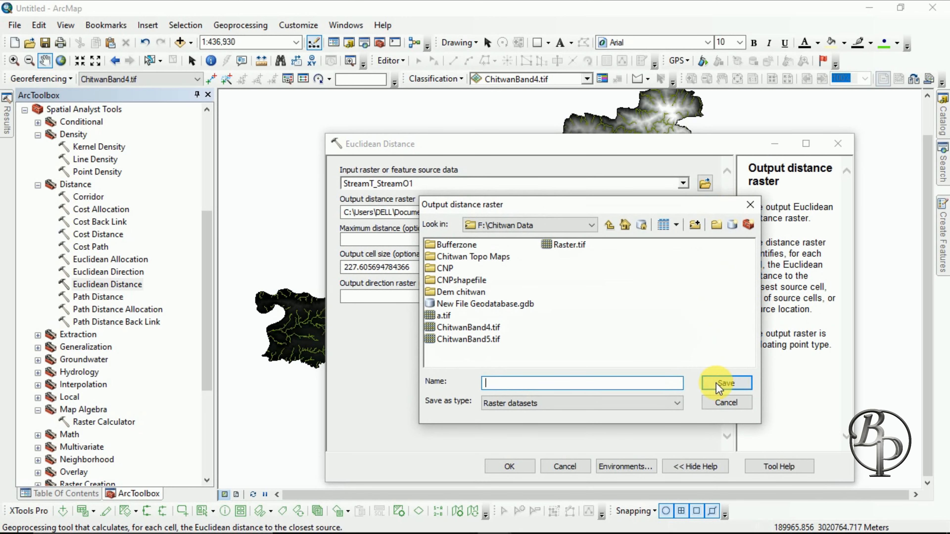
# - Discard the custom output location and run Euclidean Distance on StreamT_StreamO1 with the Default.gdb output and default cell size
pyautogui.click(716, 405)
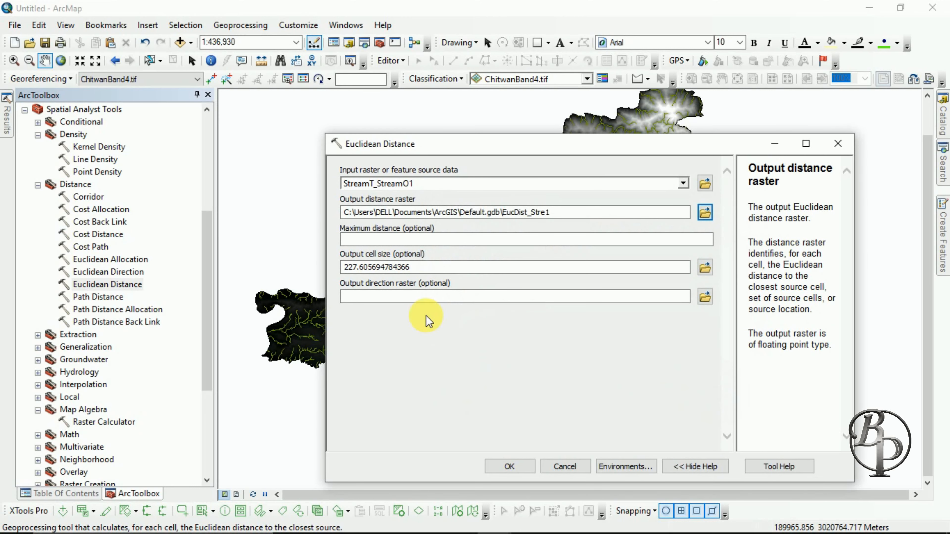
pyautogui.click(509, 466)
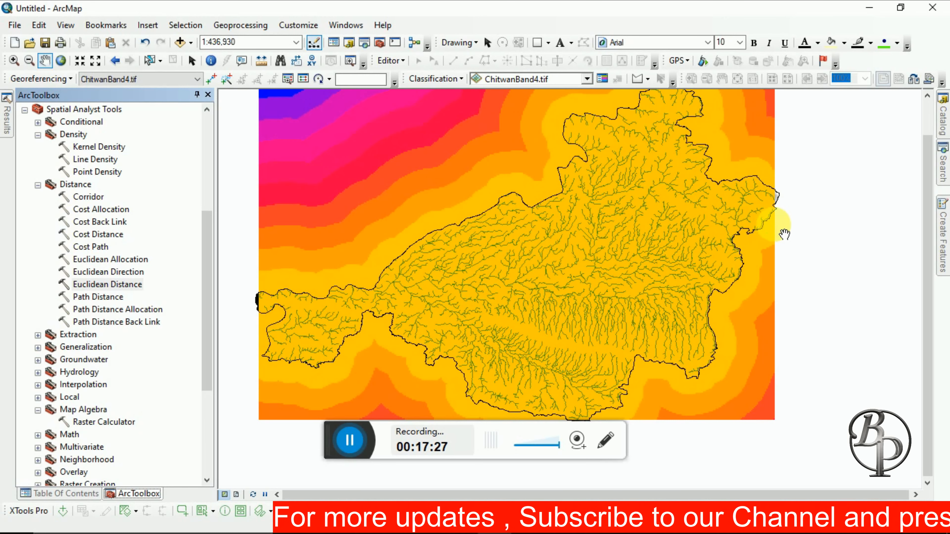
pyautogui.scroll(5, 789, 202)
pyautogui.scroll(2, 790, 204)
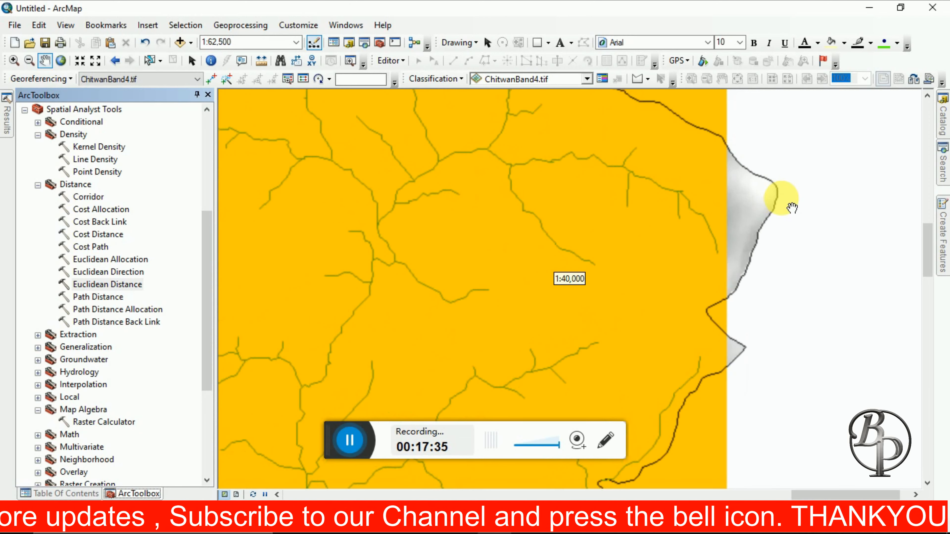
pyautogui.scroll(1, 790, 203)
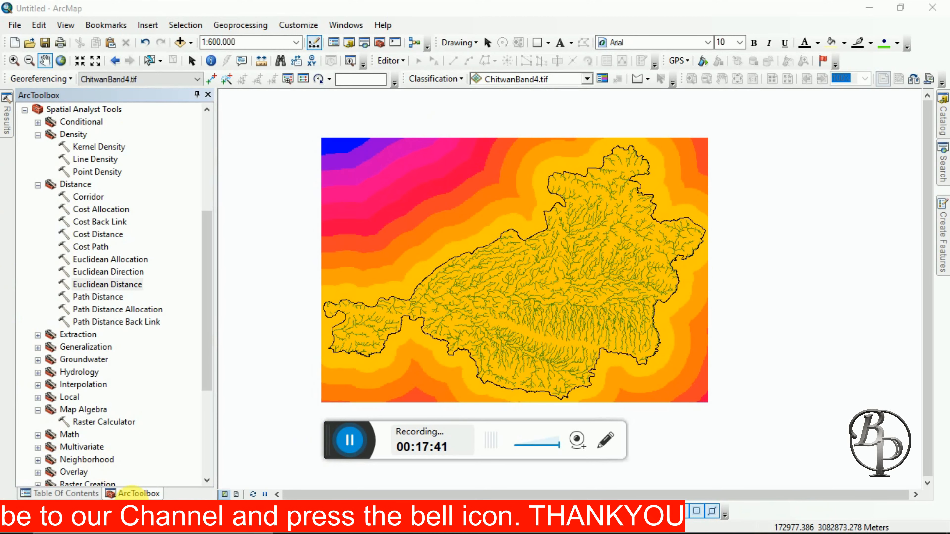
# - Open the Spatial Analyst Reclassify tool from the tool search and set EucDist_Stre2 as its input raster
pyautogui.click(101, 494)
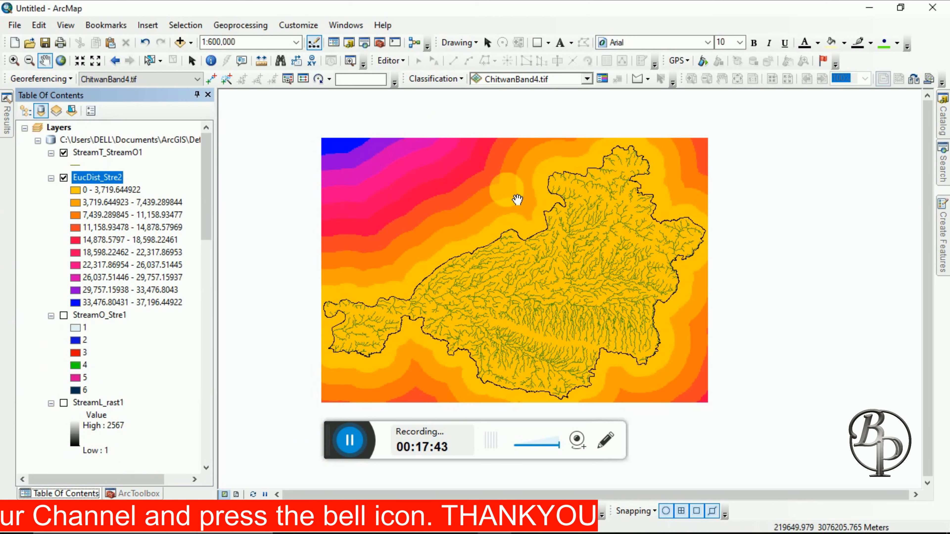
pyautogui.click(943, 116)
pyautogui.click(944, 162)
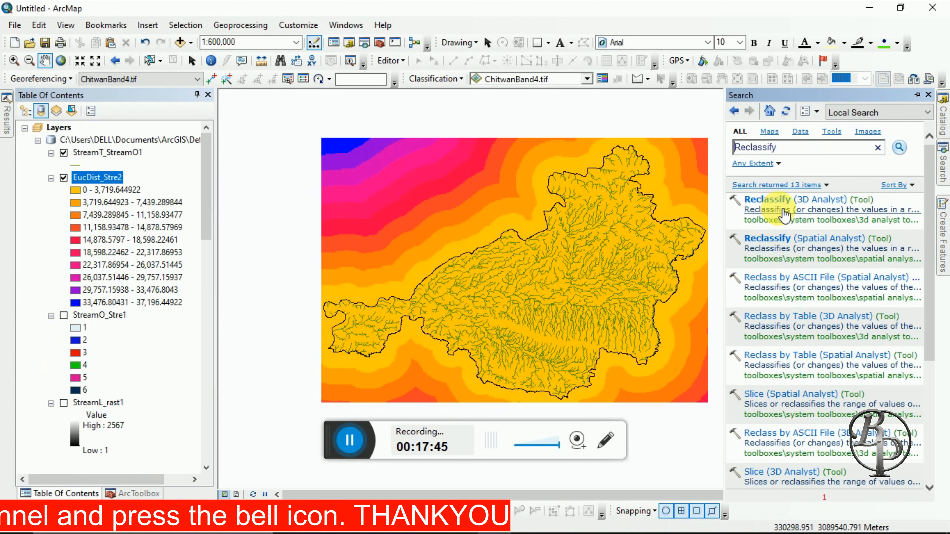
pyautogui.click(797, 243)
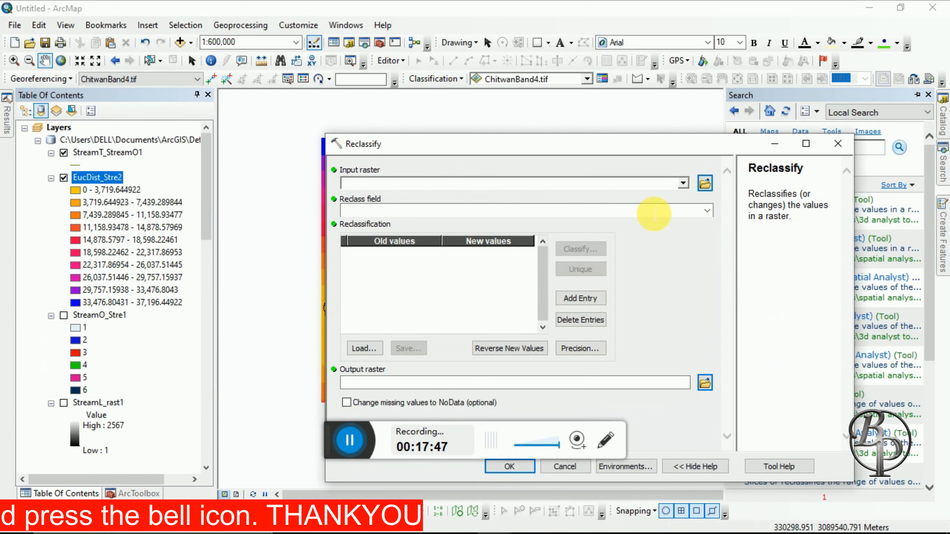
pyautogui.click(684, 183)
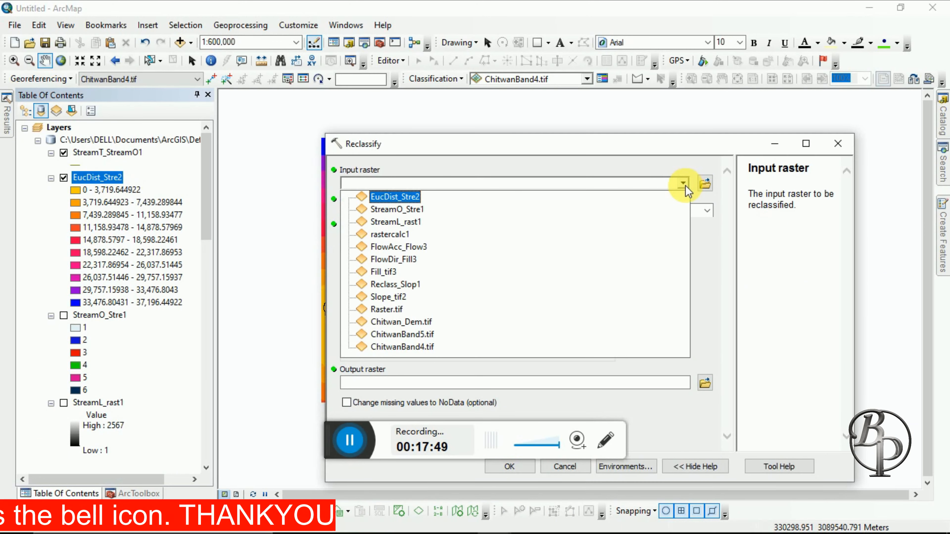
pyautogui.click(370, 197)
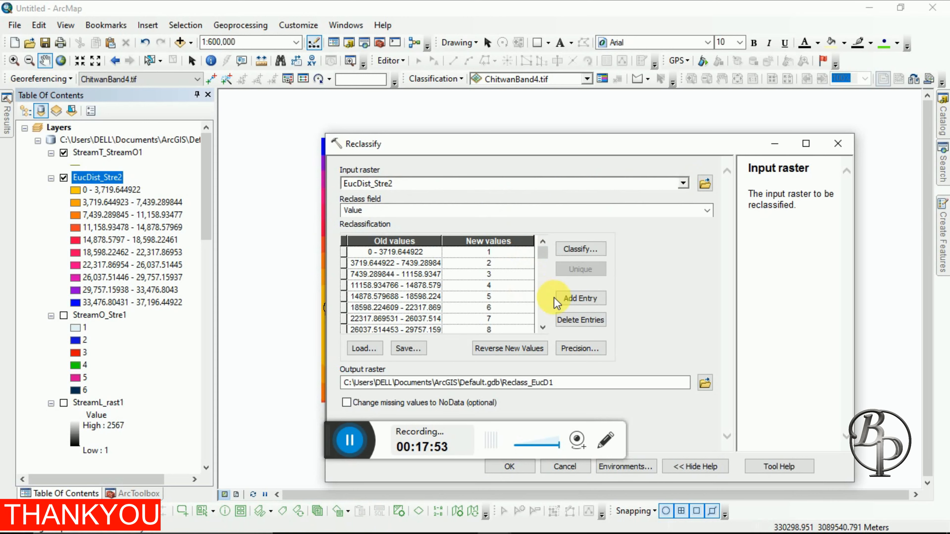
# - Review the remap table and classify the stream distance values into 9 classes using Natural Breaks (Jenks)
pyautogui.click(543, 328)
pyautogui.click(543, 327)
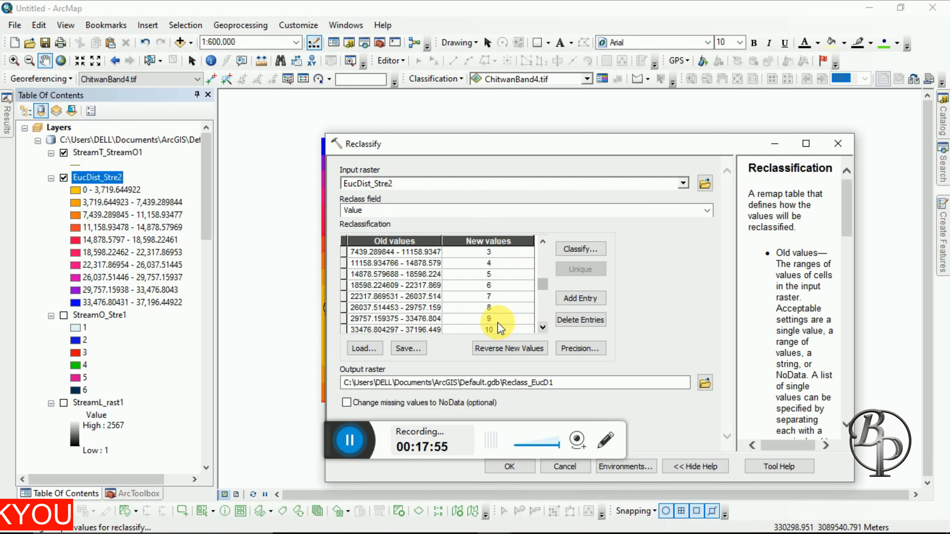
pyautogui.click(576, 248)
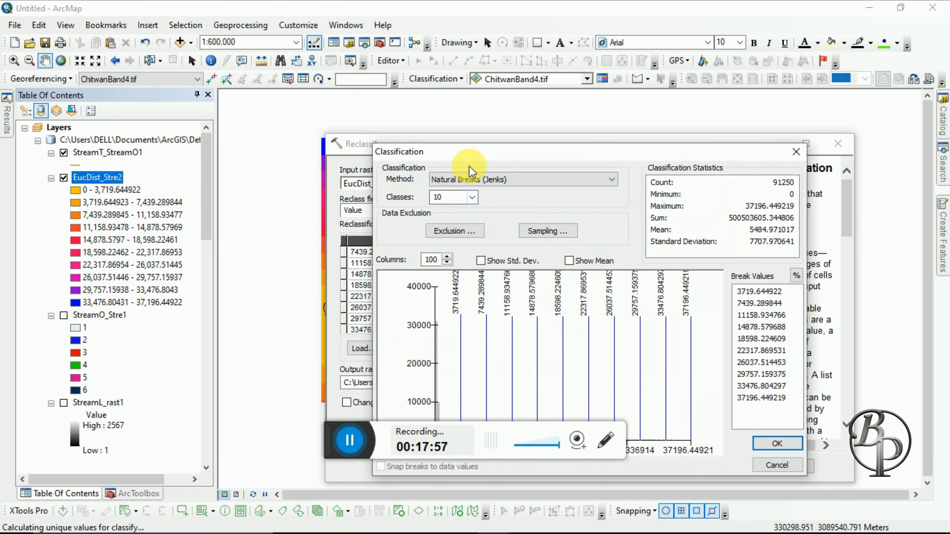
pyautogui.click(472, 197)
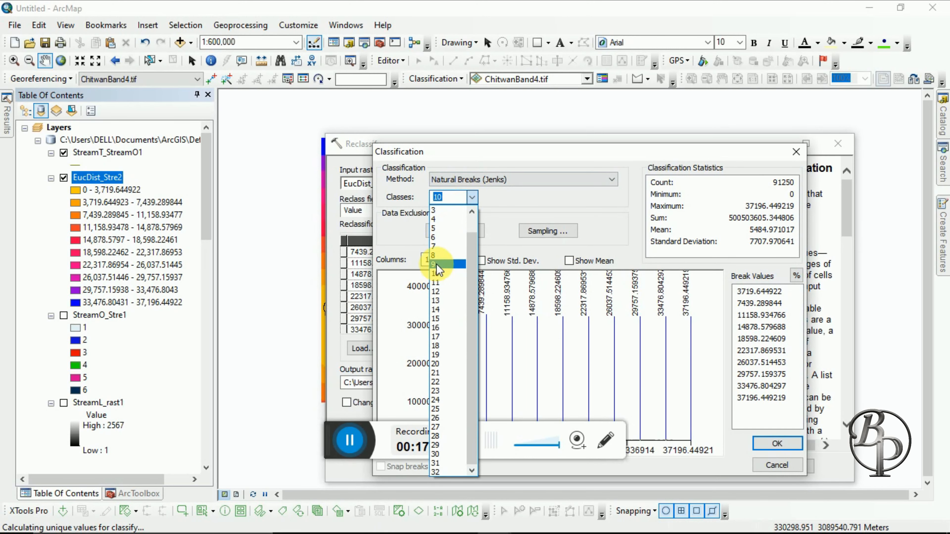
pyautogui.click(436, 259)
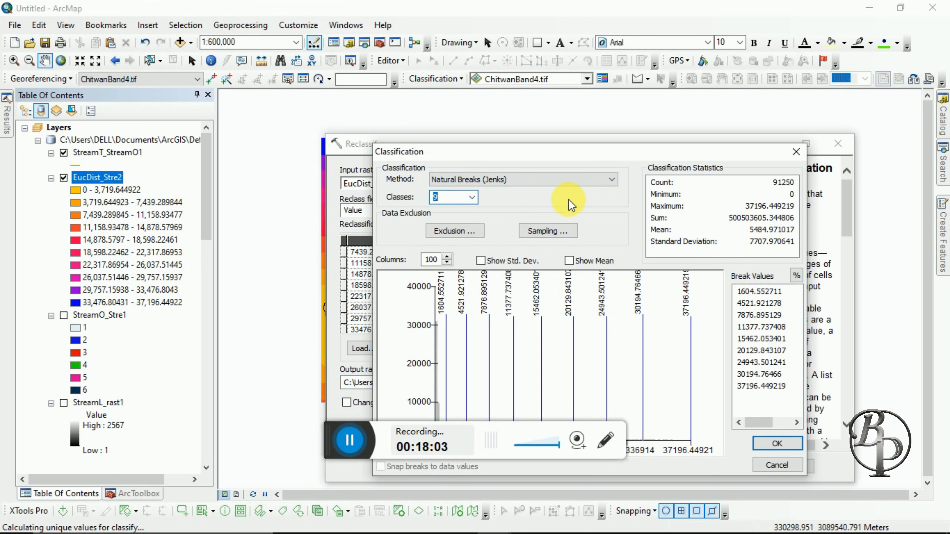
pyautogui.click(771, 444)
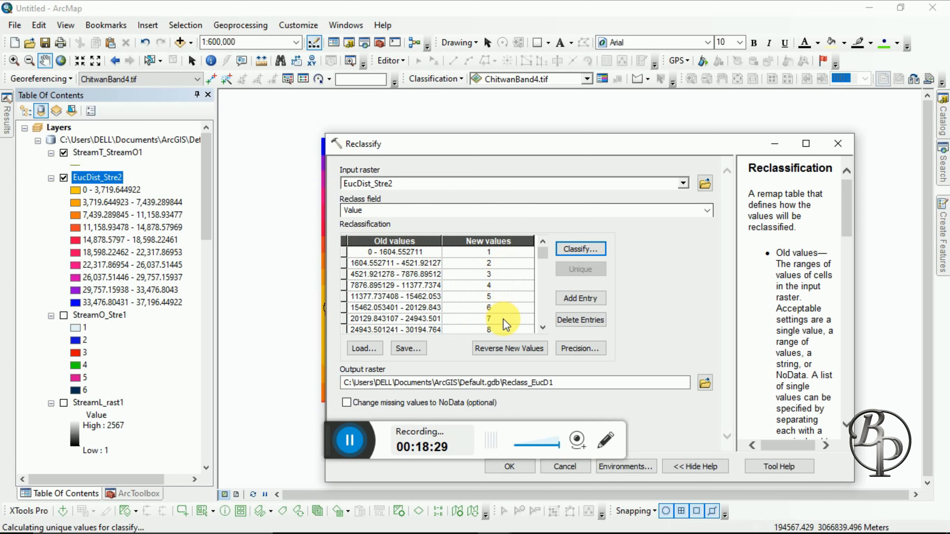
# - Reverse the new values so the nearest distance class gets 9, and run the reclassification to Reclass_EucD1
pyautogui.click(503, 346)
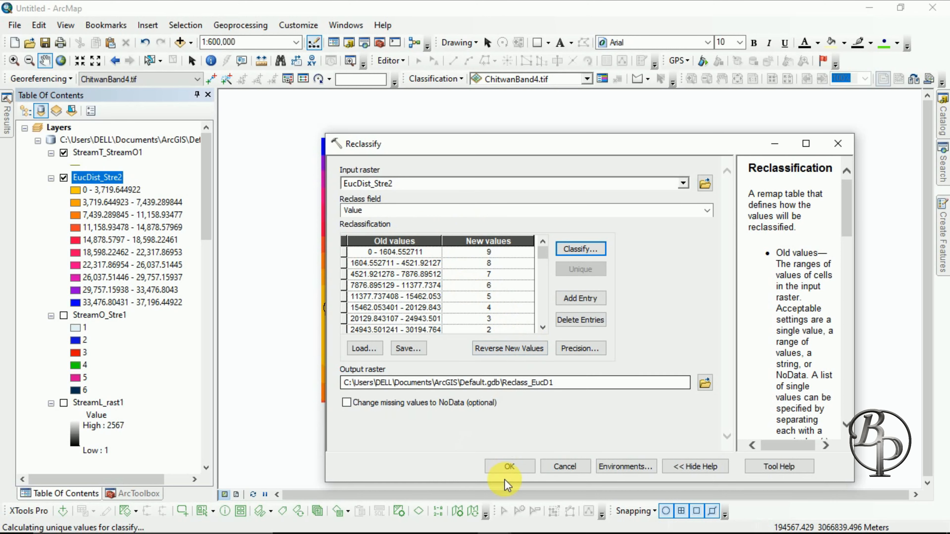
pyautogui.click(504, 470)
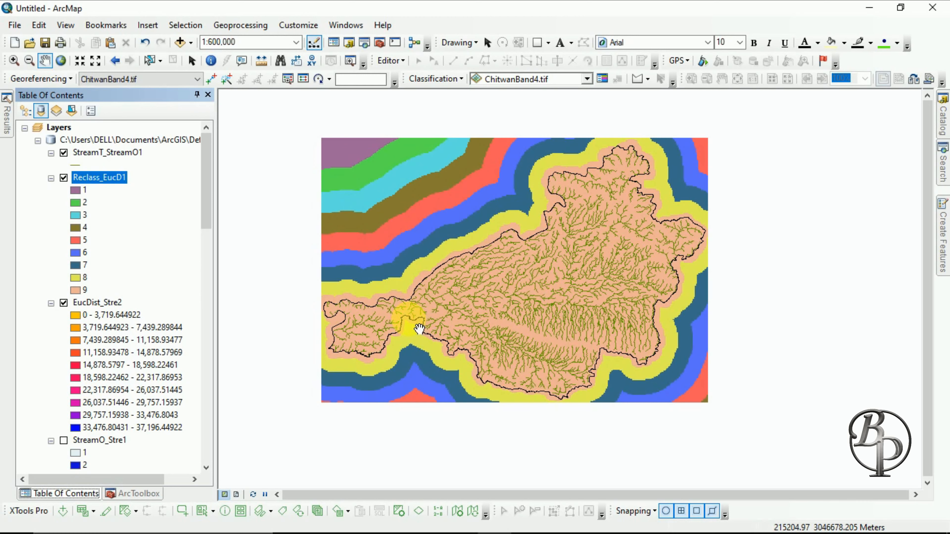
pyautogui.scroll(-3, 146, 249)
pyautogui.scroll(3, 146, 249)
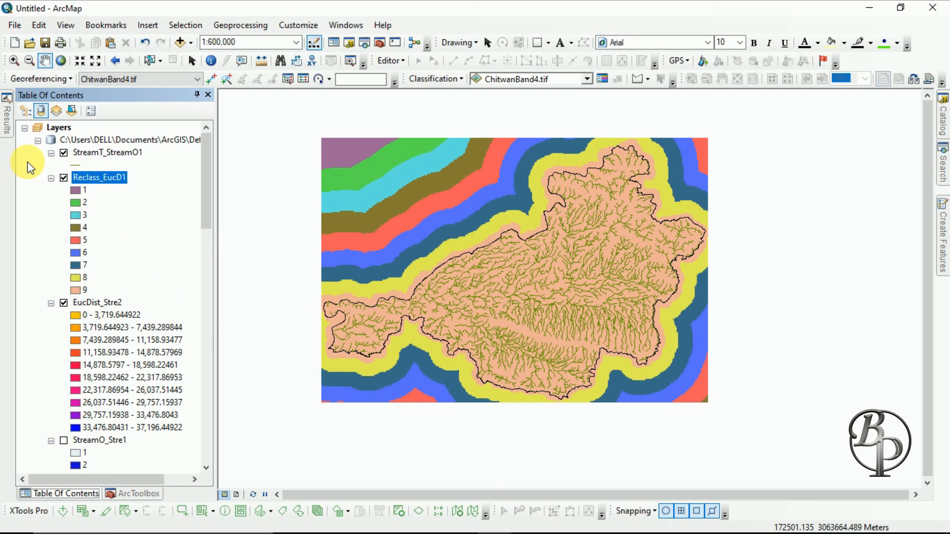
# - Collapse the legends of StreamT_StreamO1, Reclass_EucD1, EucDist_Stre2 and StreamO_Stre1
pyautogui.click(51, 153)
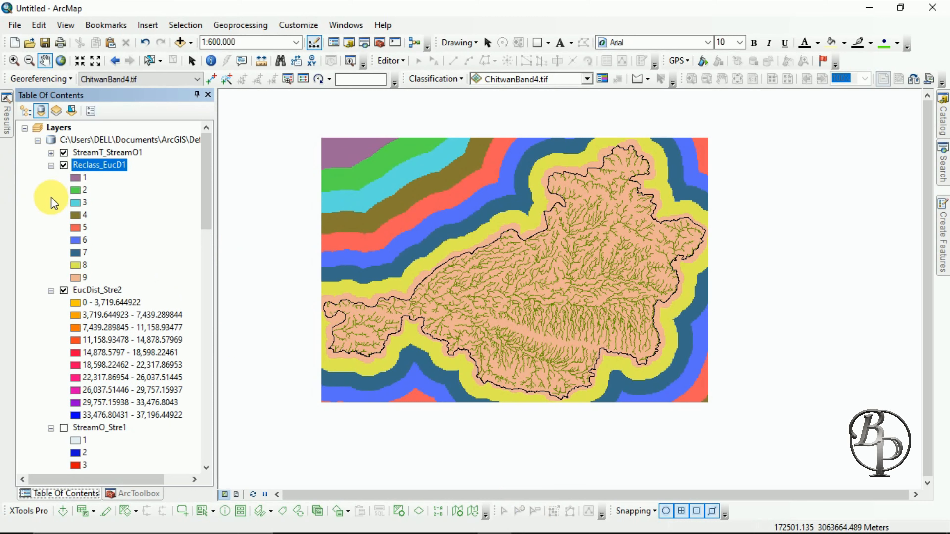
pyautogui.click(51, 166)
pyautogui.click(52, 178)
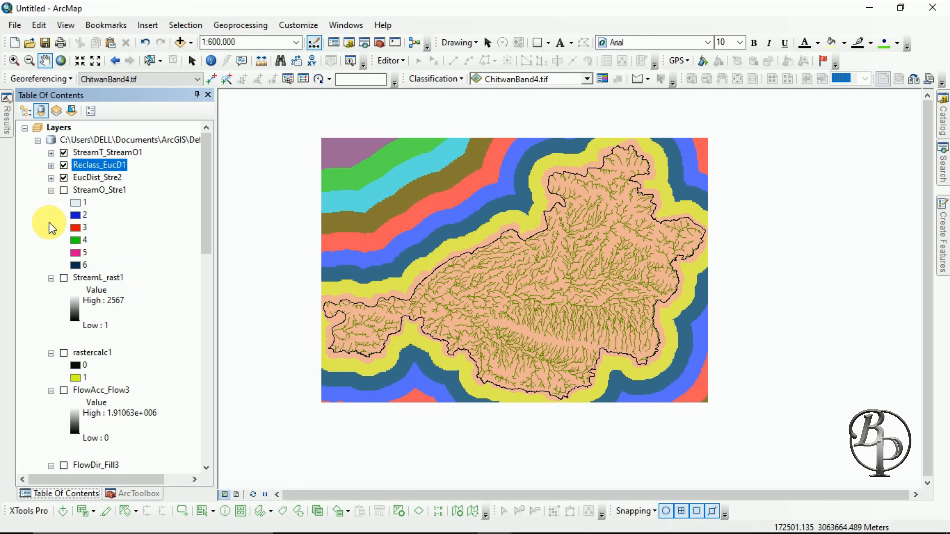
pyautogui.click(52, 192)
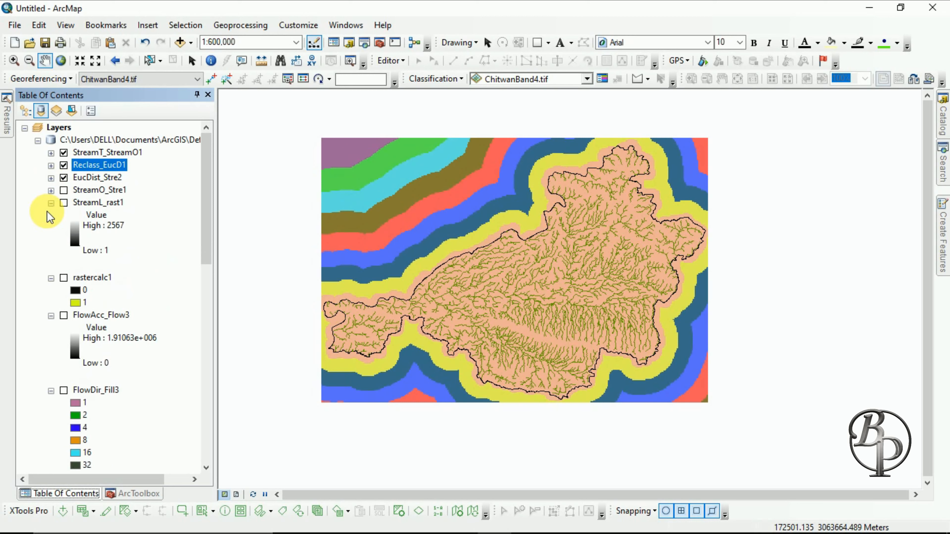
# - Collapse the legends of StreamL_rast1, rastercalc1, FlowAcc_Flow3, FlowDir_Fill3 and Fill_tif3
pyautogui.click(51, 203)
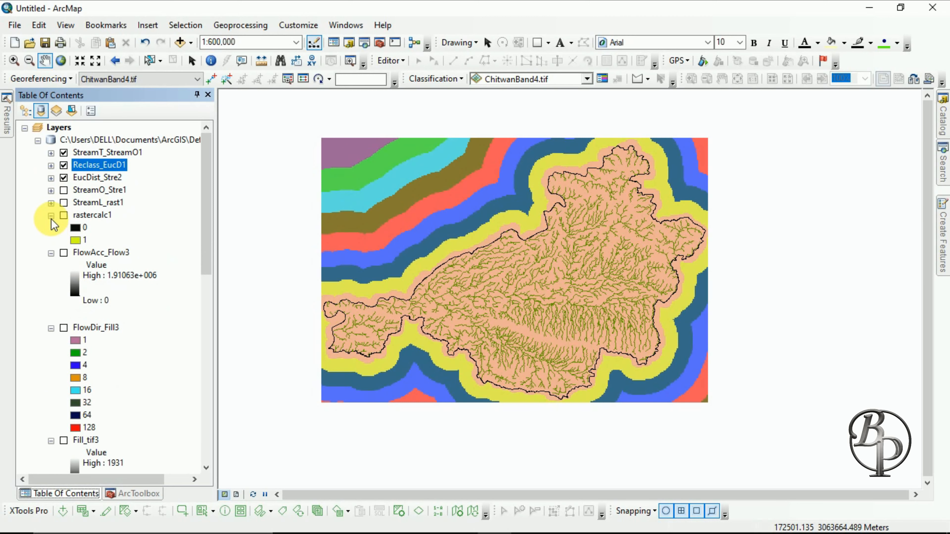
pyautogui.click(51, 216)
pyautogui.click(52, 229)
pyautogui.click(51, 241)
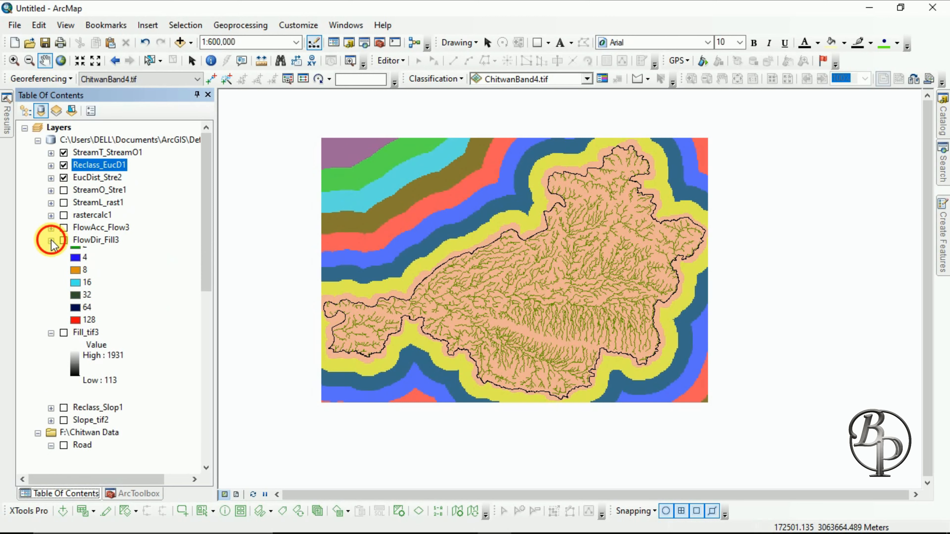
pyautogui.click(51, 253)
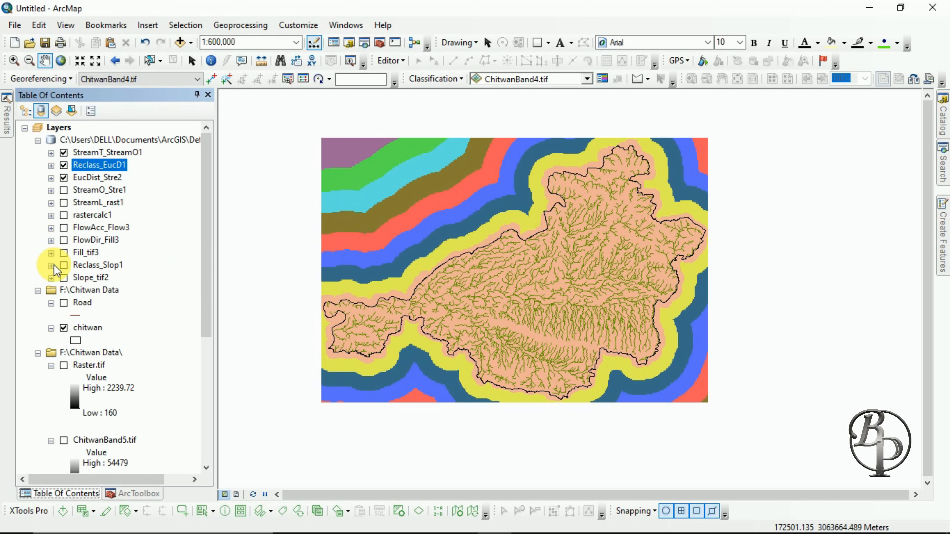
# - Turn on the Road layer and set it as the source data of the Spatial Analyst Euclidean Distance tool
pyautogui.click(64, 303)
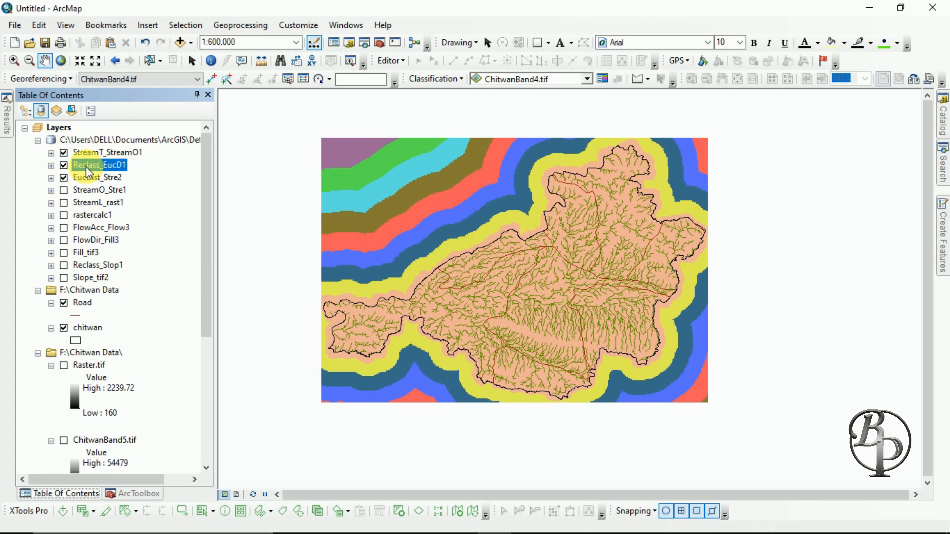
pyautogui.click(129, 494)
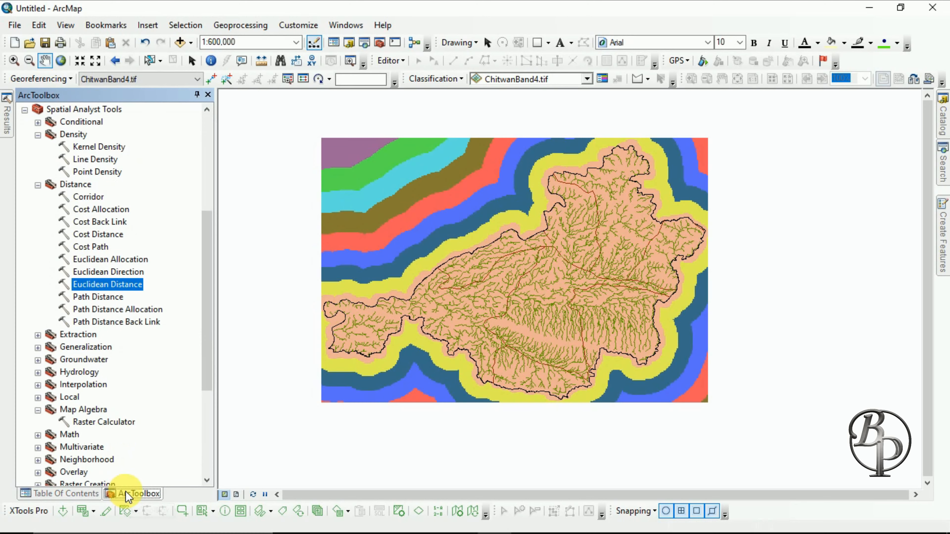
pyautogui.doubleClick(88, 287)
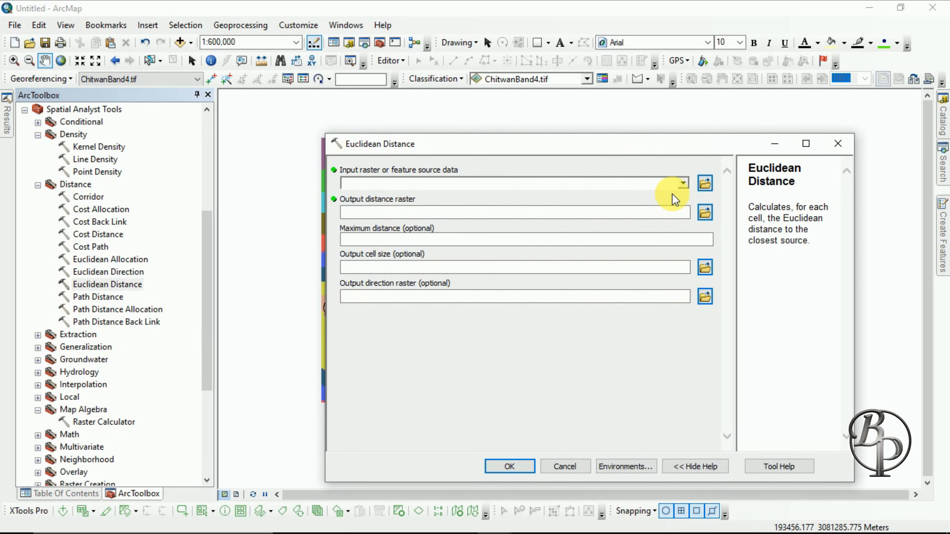
pyautogui.click(682, 183)
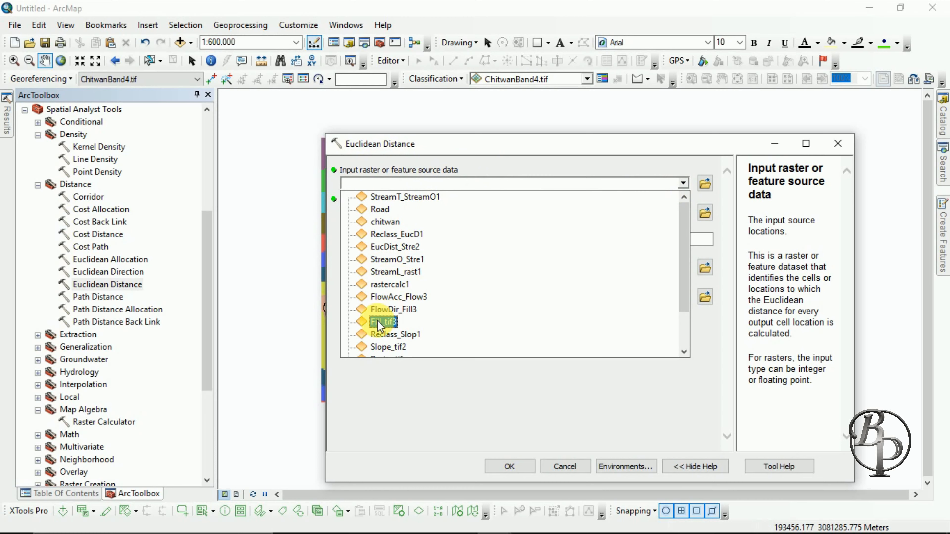
pyautogui.scroll(-2, 385, 309)
pyautogui.scroll(2, 385, 284)
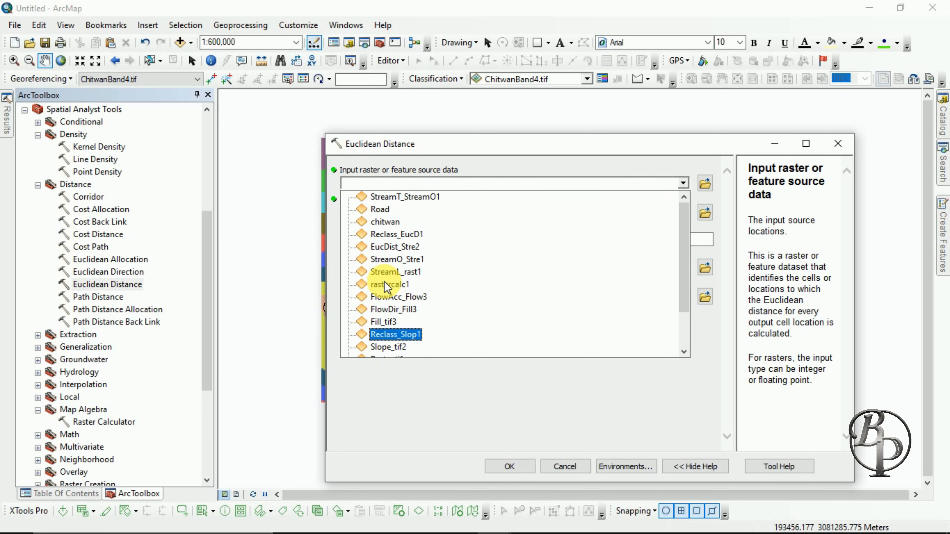
pyautogui.click(380, 210)
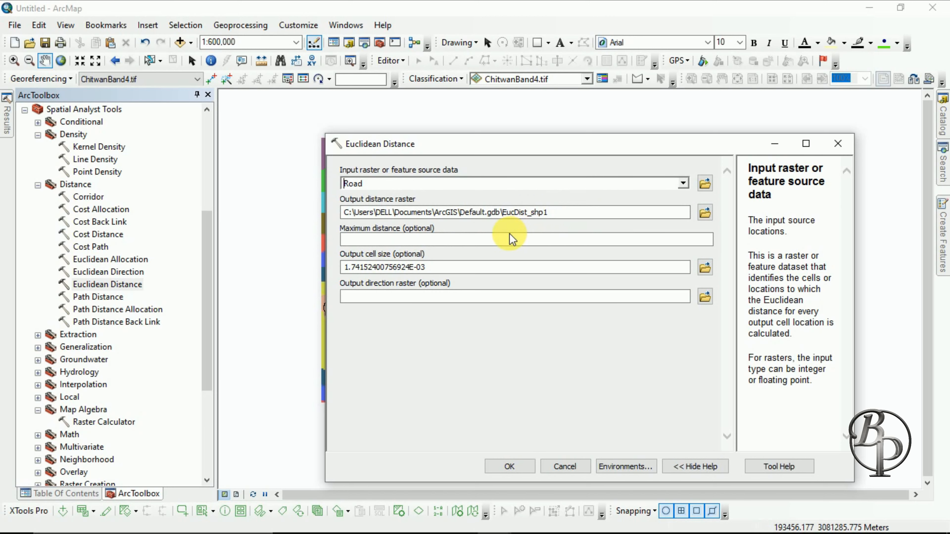
pyautogui.click(344, 184)
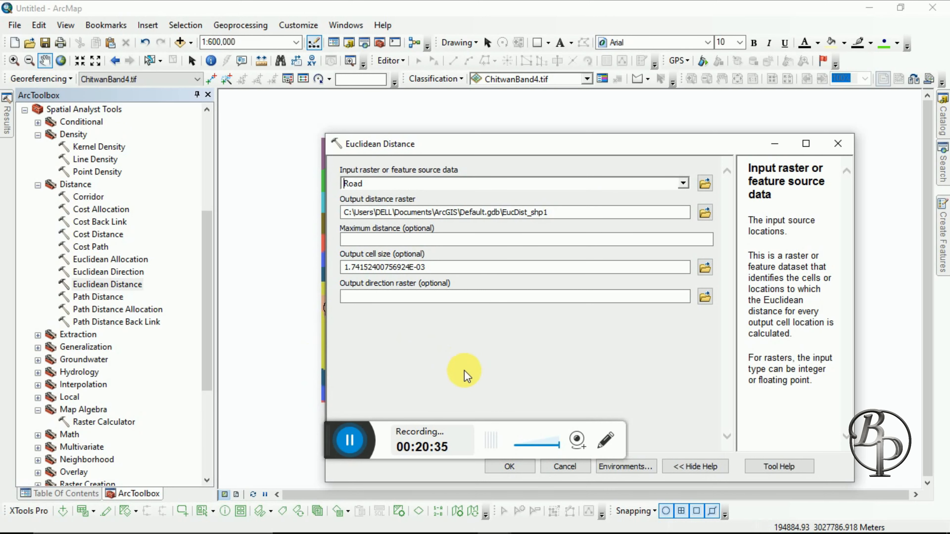
# - Set the processing extent to match layer Chitwan_Dem.tif and run the road Euclidean Distance calculation
pyautogui.click(621, 467)
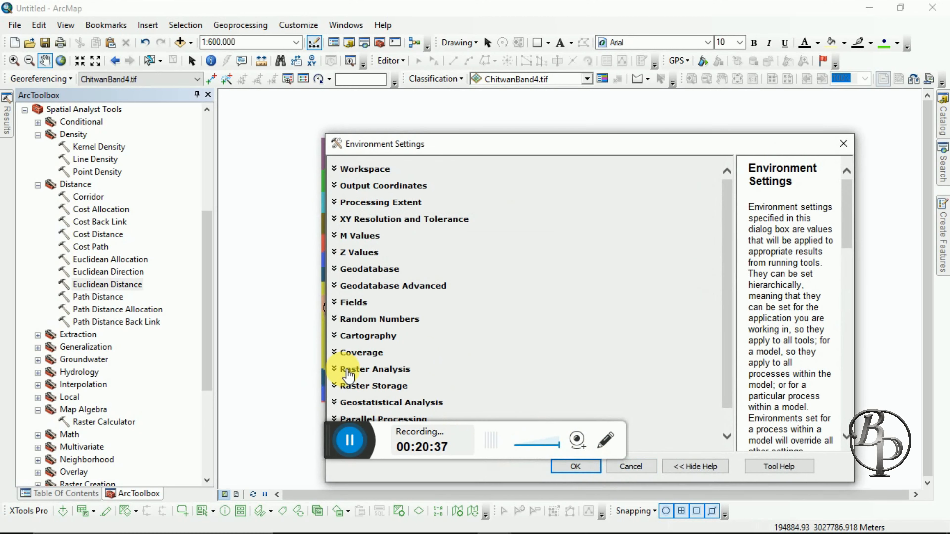
pyautogui.click(340, 205)
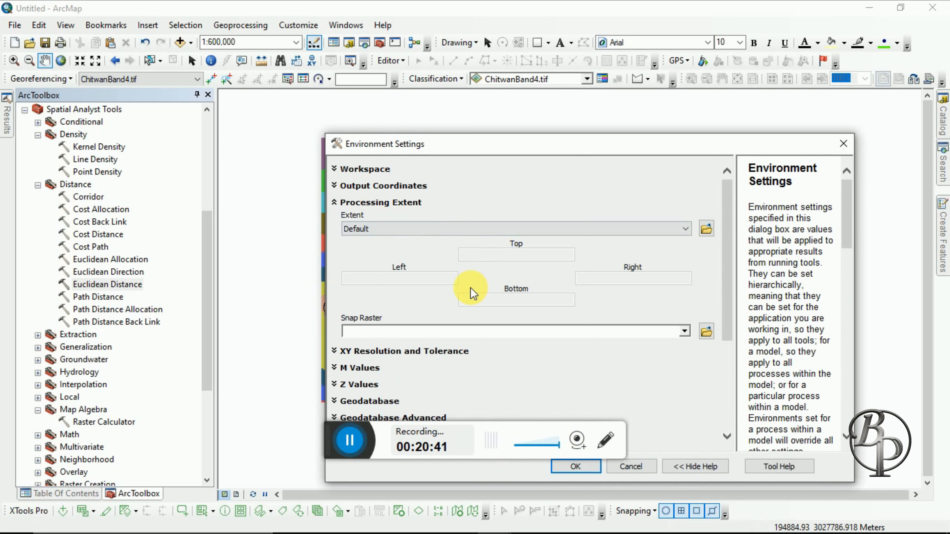
pyautogui.click(572, 233)
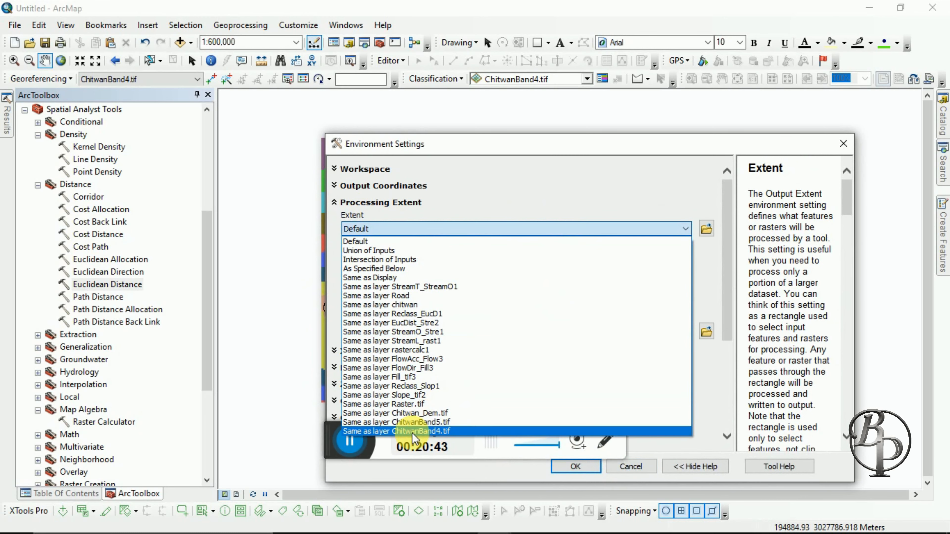
pyautogui.click(402, 414)
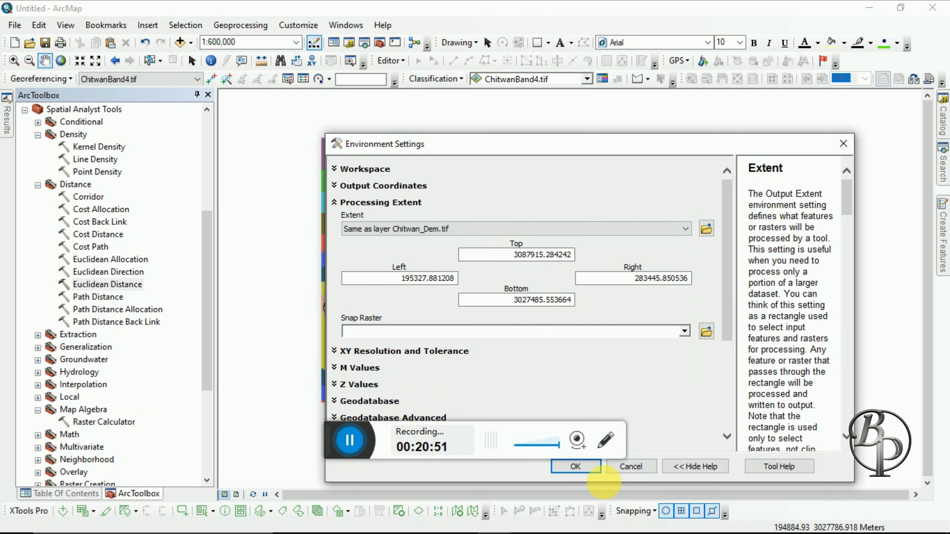
pyautogui.click(579, 466)
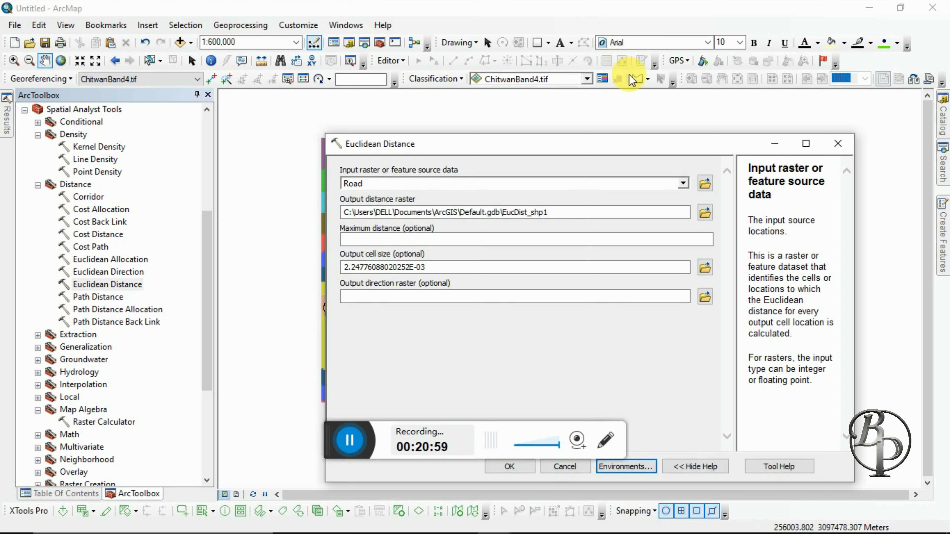
pyautogui.click(508, 467)
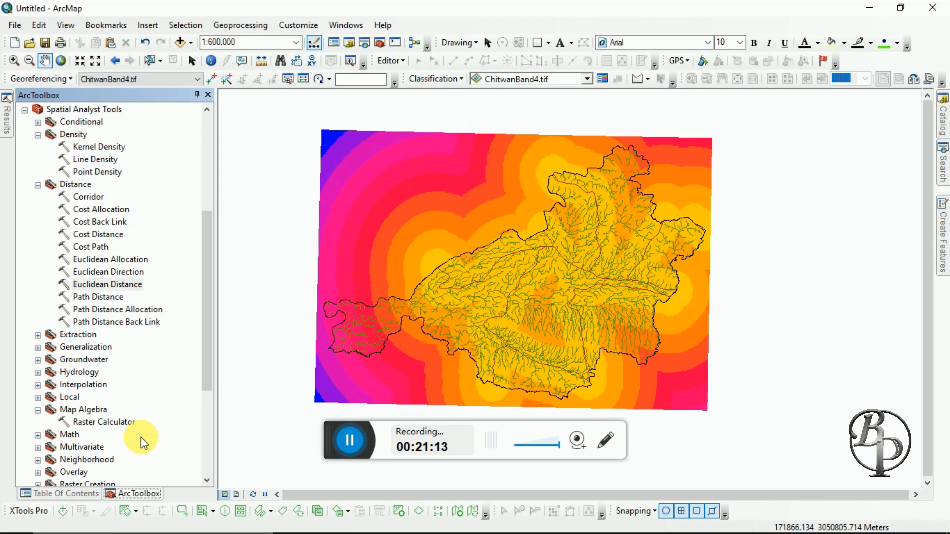
# - Open the Reclassify tool from the tool search and choose EucDist_shp1 as its input raster
pyautogui.click(65, 493)
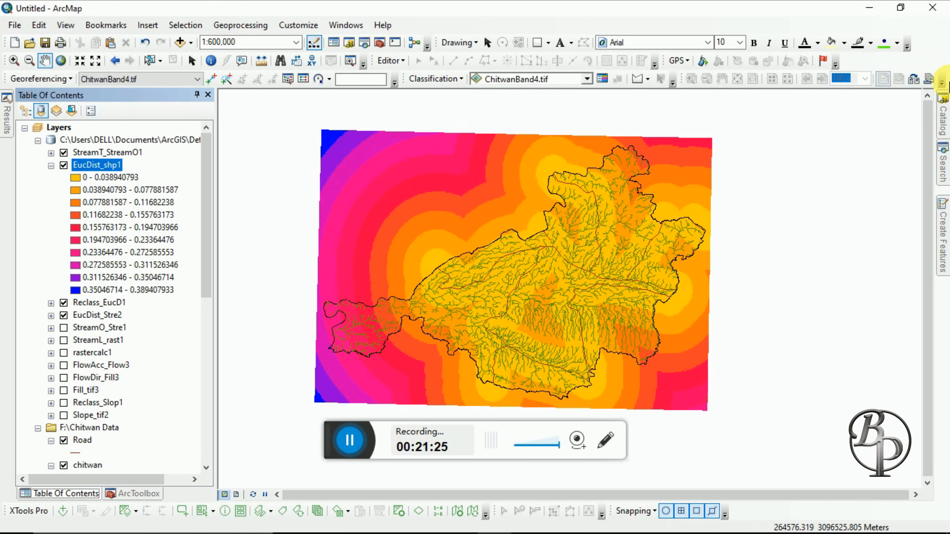
pyautogui.click(945, 105)
pyautogui.click(943, 161)
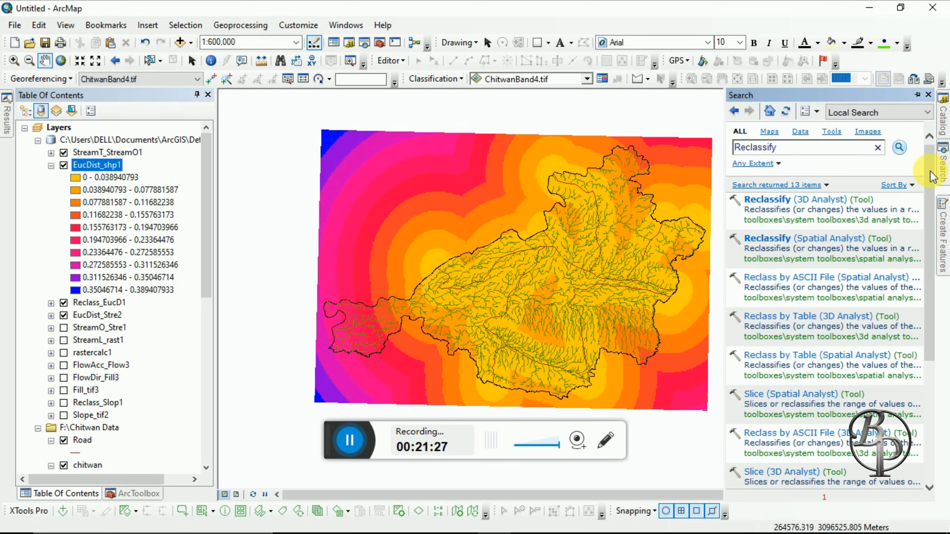
pyautogui.moveTo(806, 147); pyautogui.dragTo(720, 156)
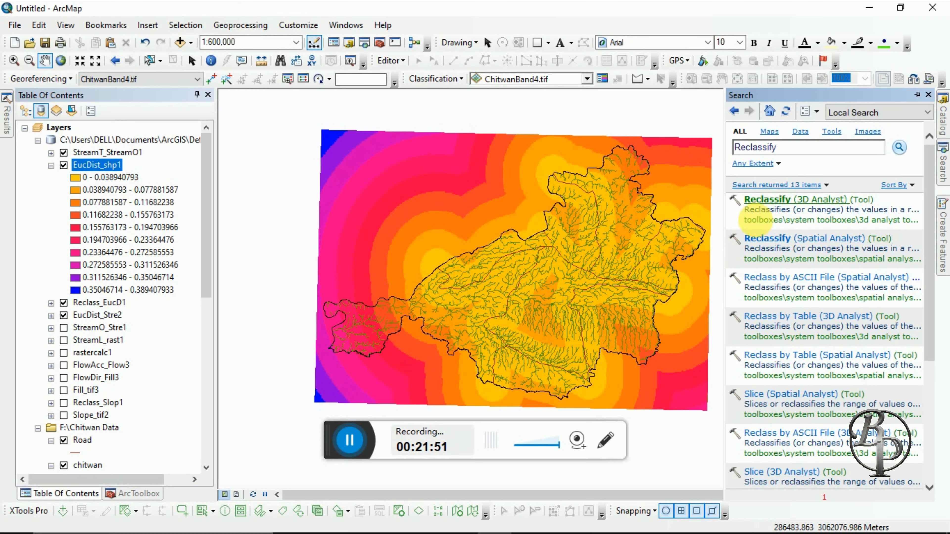
pyautogui.click(784, 210)
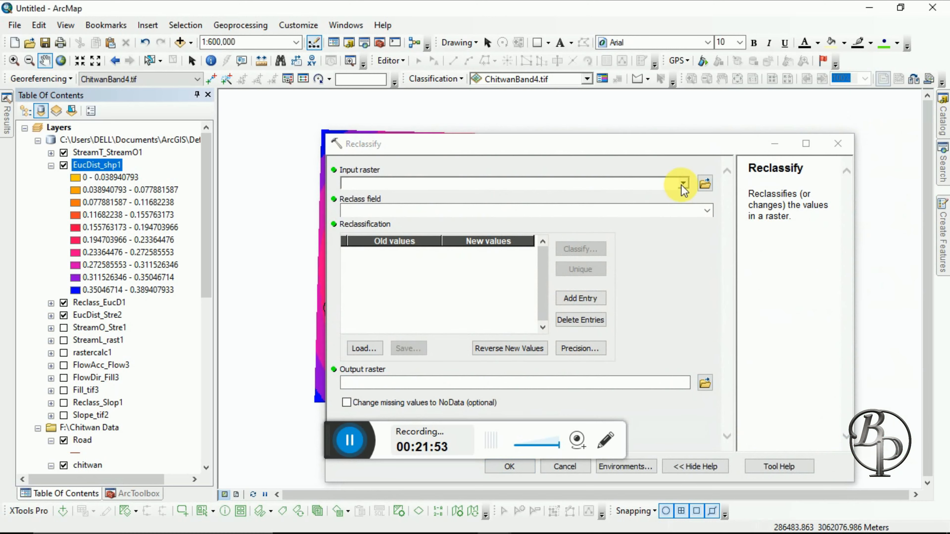
pyautogui.click(683, 184)
pyautogui.click(412, 198)
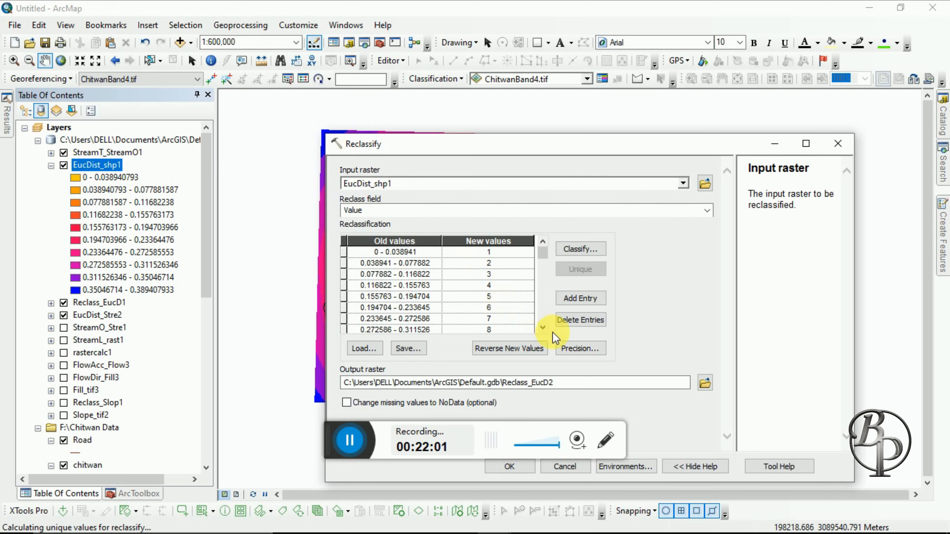
# - Review the remap table and classify the road distance values into 9 classes using Natural Breaks (Jenks)
pyautogui.doubleClick(543, 328)
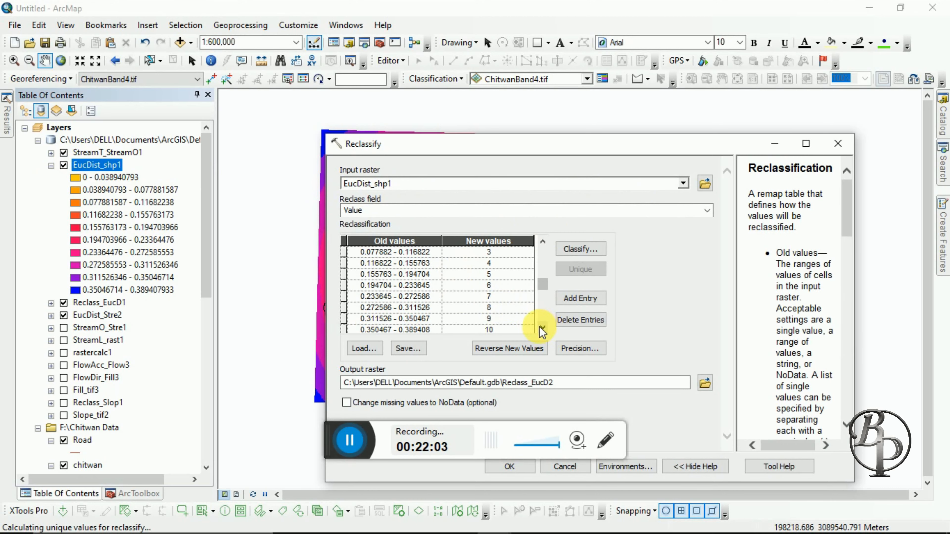
pyautogui.click(580, 249)
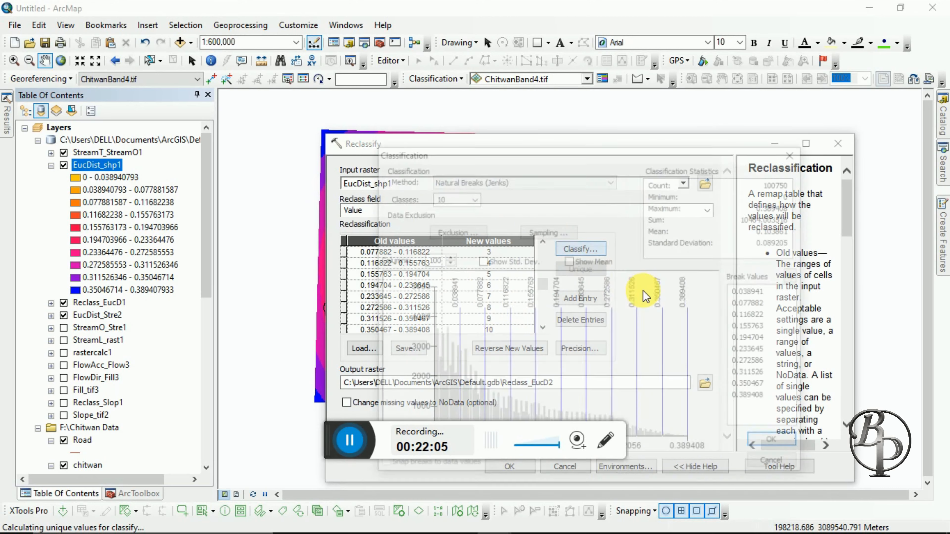
pyautogui.click(473, 198)
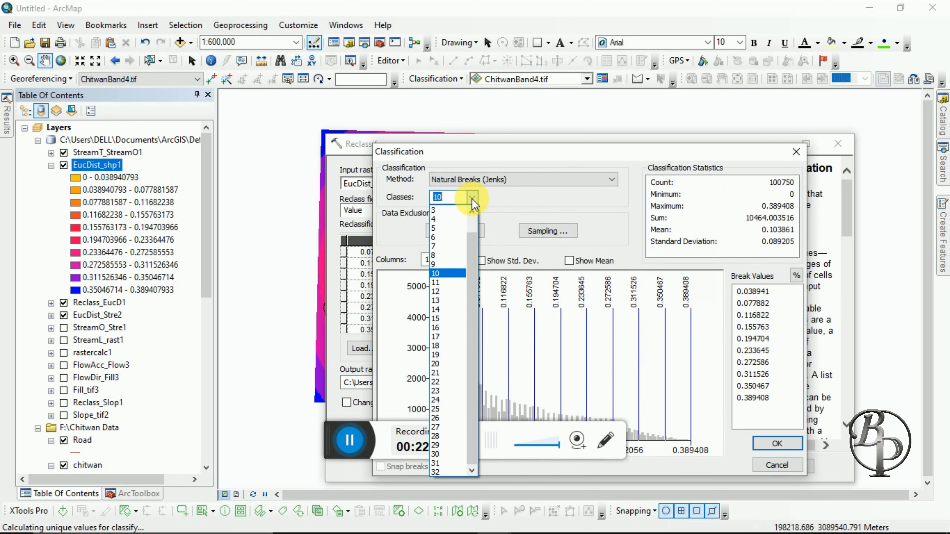
pyautogui.click(434, 262)
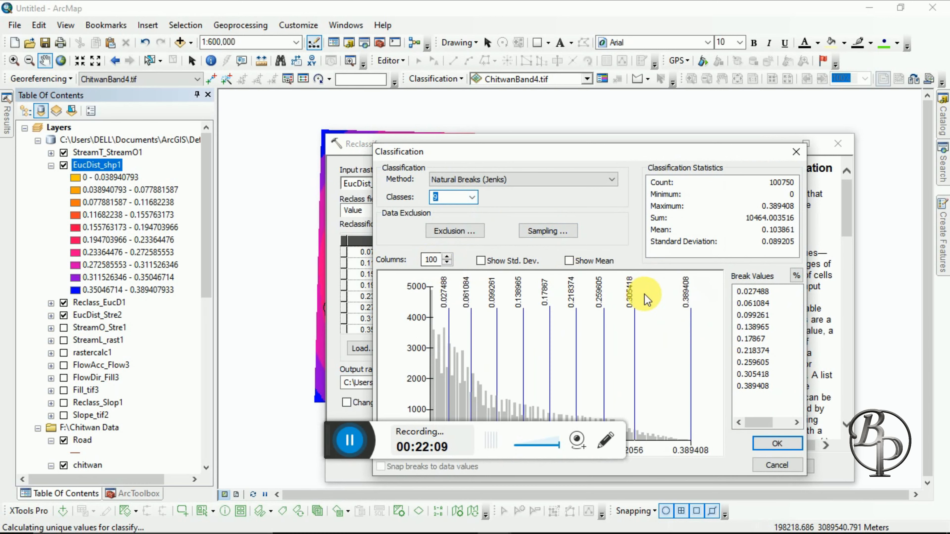
pyautogui.click(770, 447)
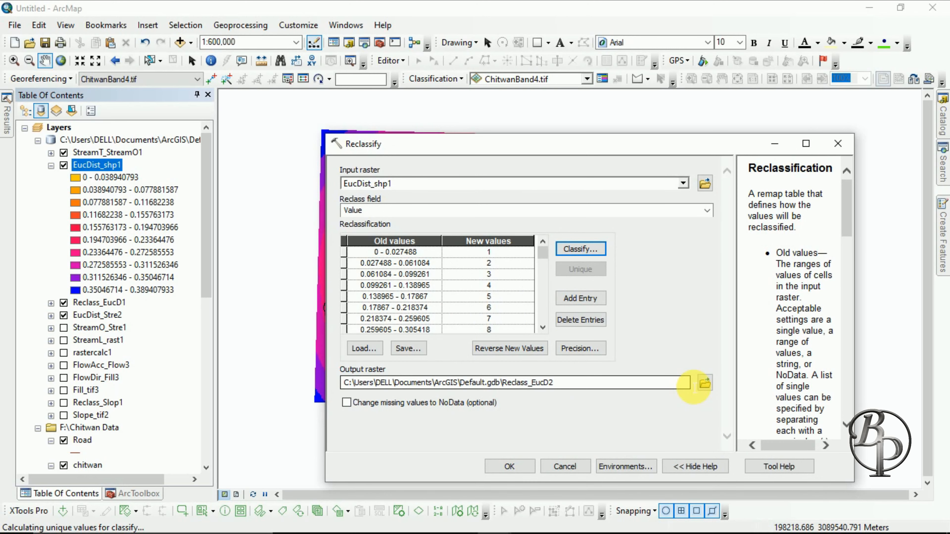
# - Reverse the new values so the class nearest the roads gets 9, and run the reclassification to Reclass_EucD2
pyautogui.click(494, 349)
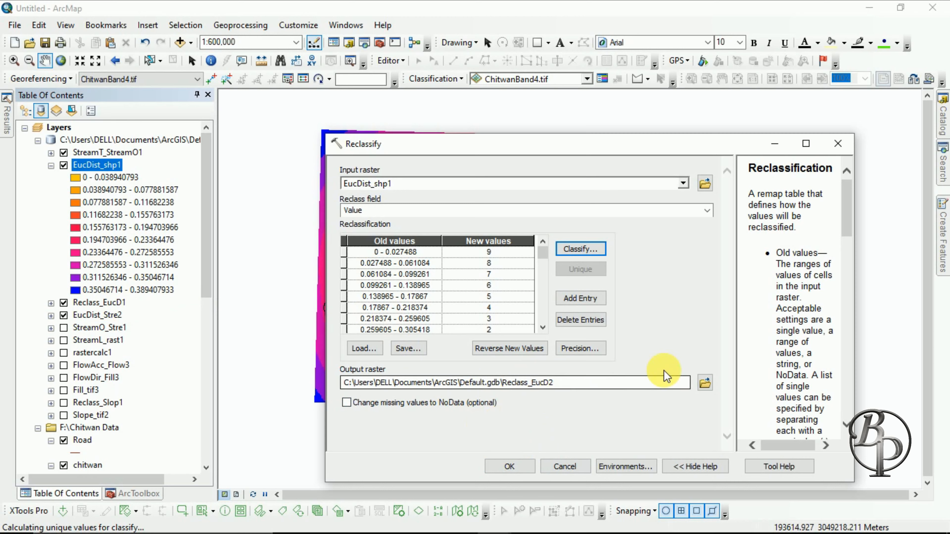
pyautogui.click(706, 382)
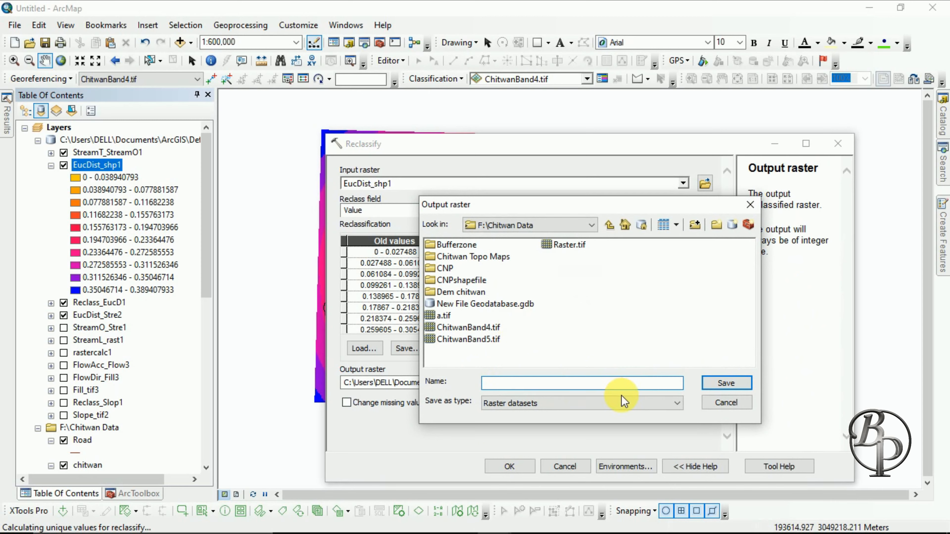
pyautogui.click(714, 403)
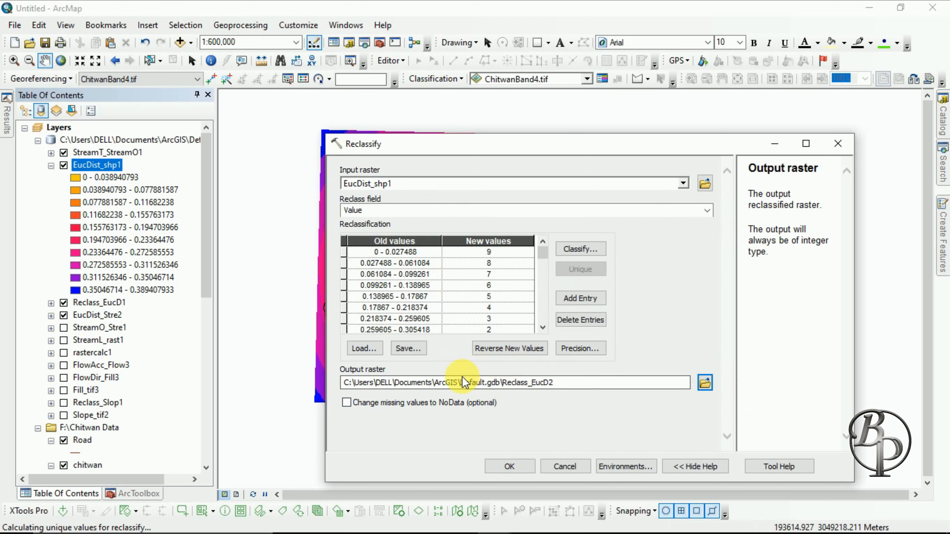
pyautogui.click(497, 469)
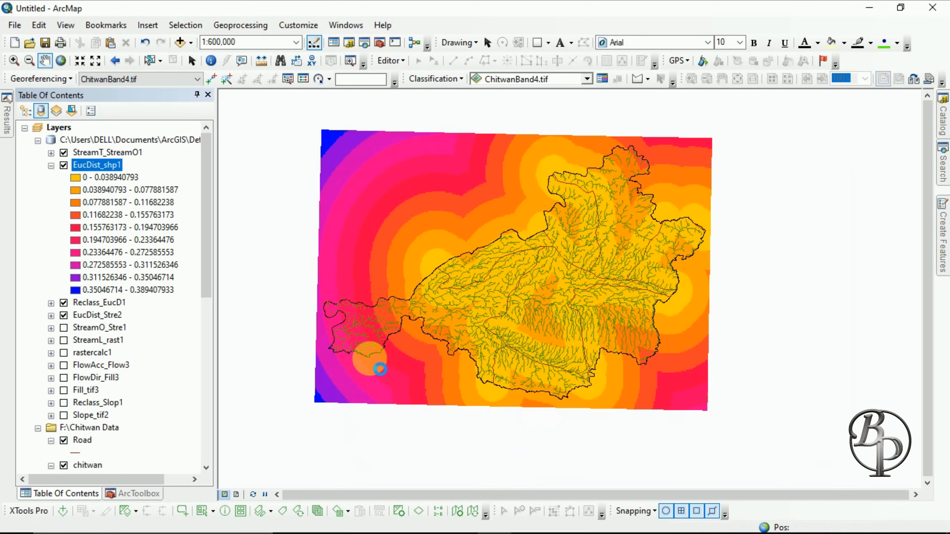
# - Collapse the legends of EucDist_shp1 and Reclass_EucD2 in the layer list
pyautogui.click(7, 116)
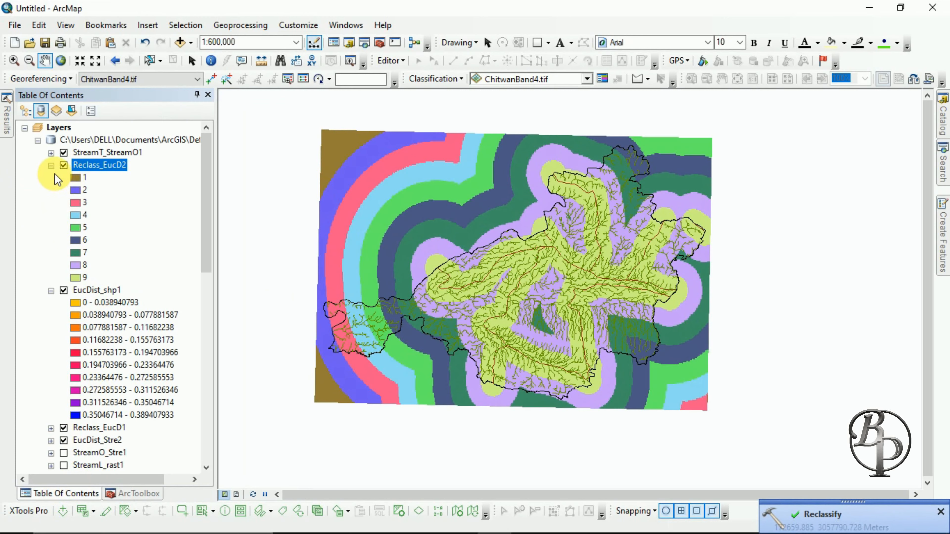
pyautogui.click(51, 290)
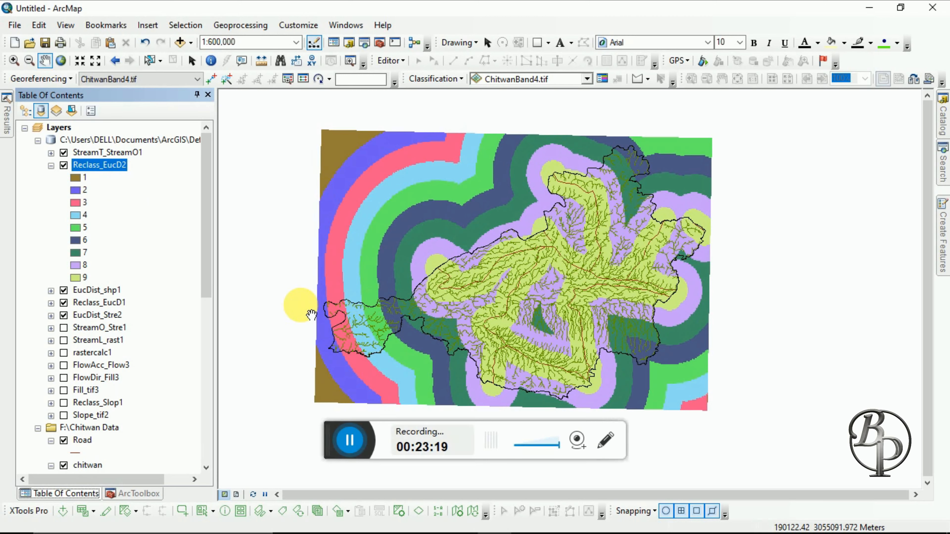
pyautogui.click(348, 442)
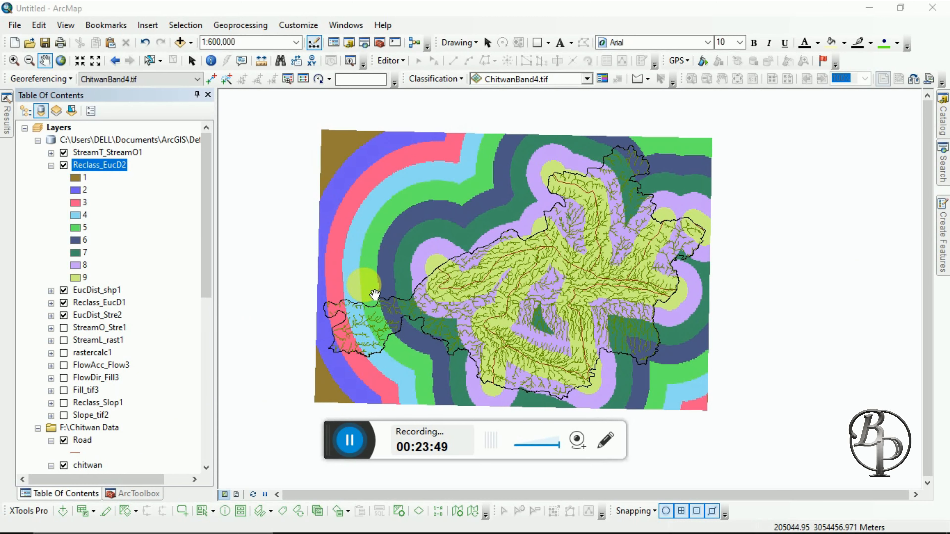
pyautogui.click(51, 165)
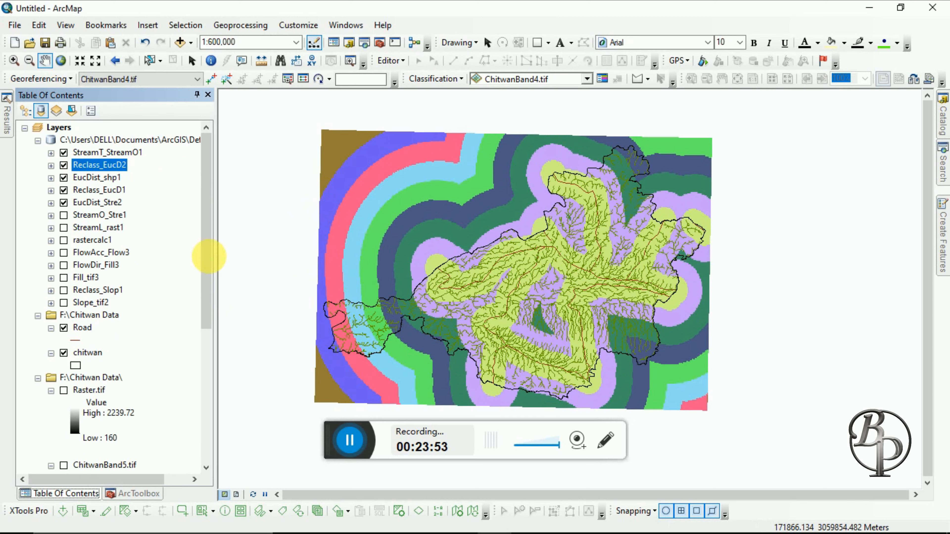
pyautogui.scroll(-4, 76, 370)
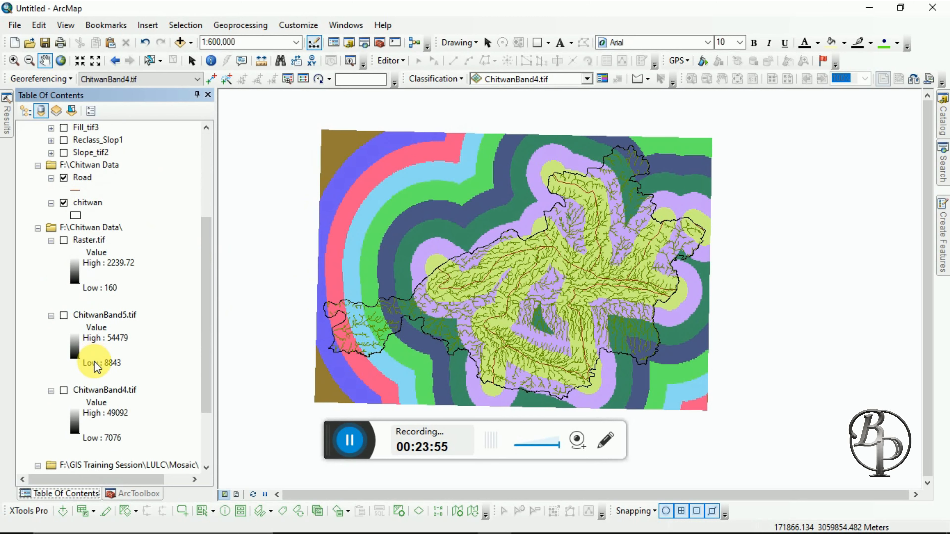
# - Show ChitwanBand4.tif and ChitwanBand5.tif, and hide the Road, Reclass_EucD2 and StreamT_StreamO1 layers
pyautogui.click(63, 393)
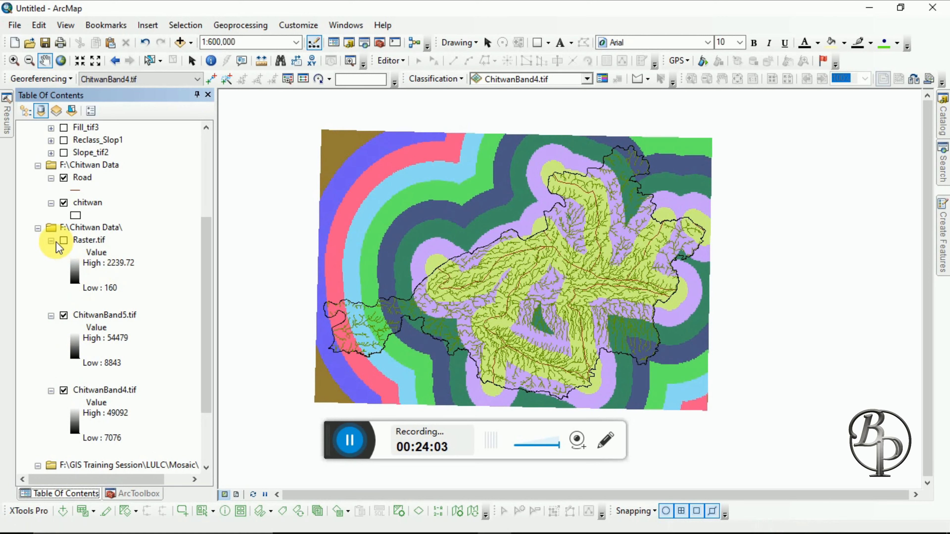
pyautogui.click(64, 177)
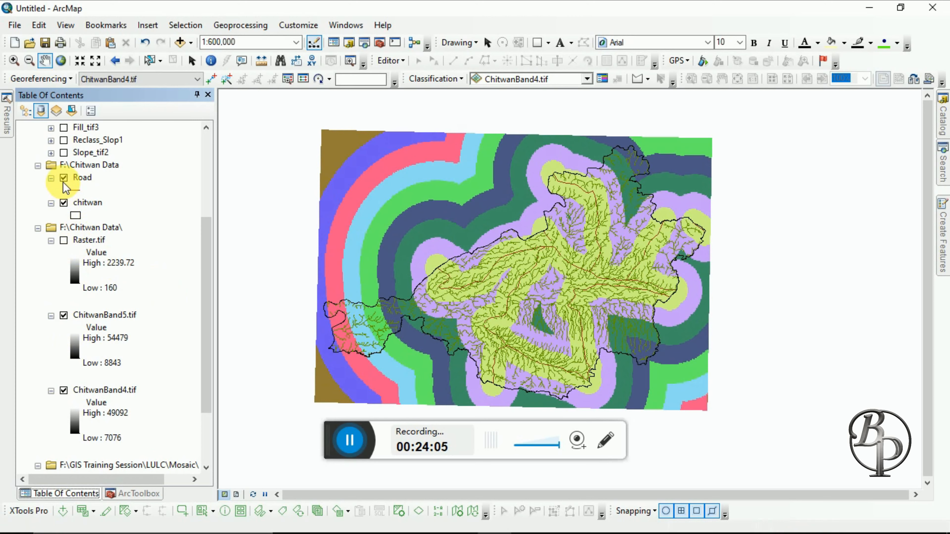
pyautogui.scroll(2, 127, 198)
pyautogui.scroll(1, 129, 204)
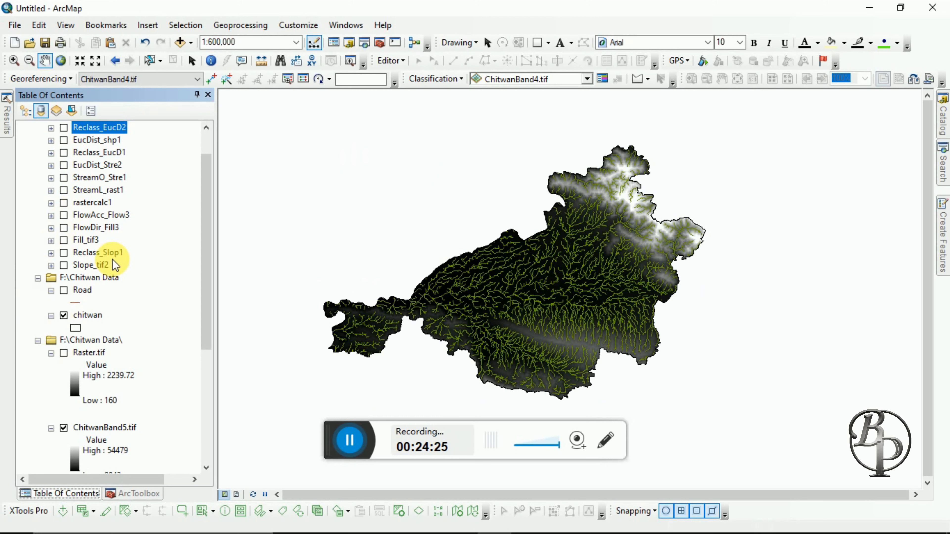
pyautogui.scroll(1, 113, 250)
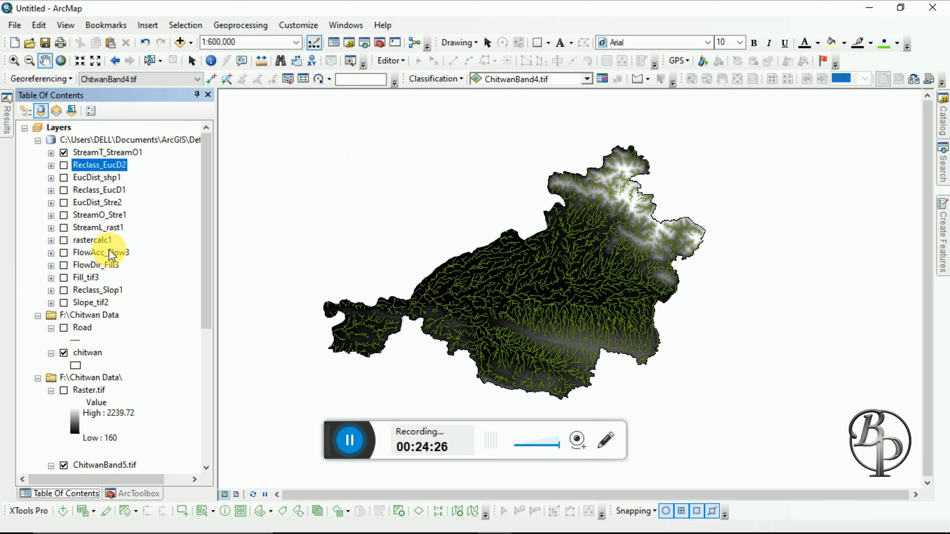
pyautogui.click(65, 153)
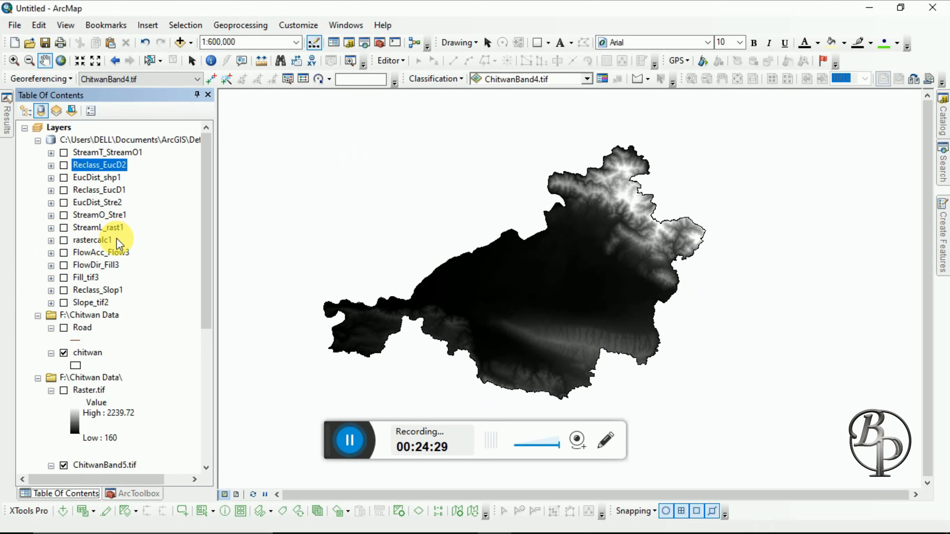
pyautogui.scroll(-4, 119, 244)
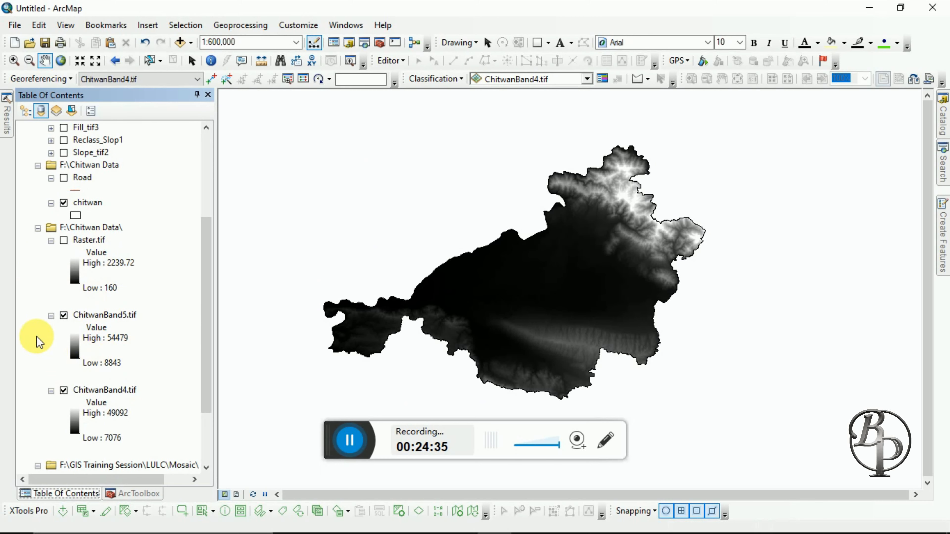
# - Open the Raster Calculator from the Map Algebra tools and move its dialog clear of the bottom of the map
pyautogui.click(136, 494)
pyautogui.doubleClick(81, 410)
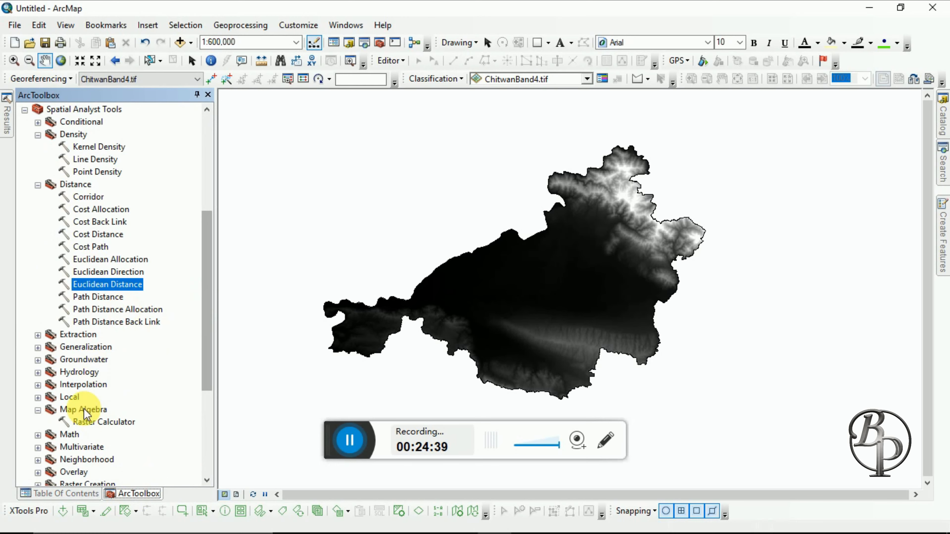
pyautogui.doubleClick(84, 423)
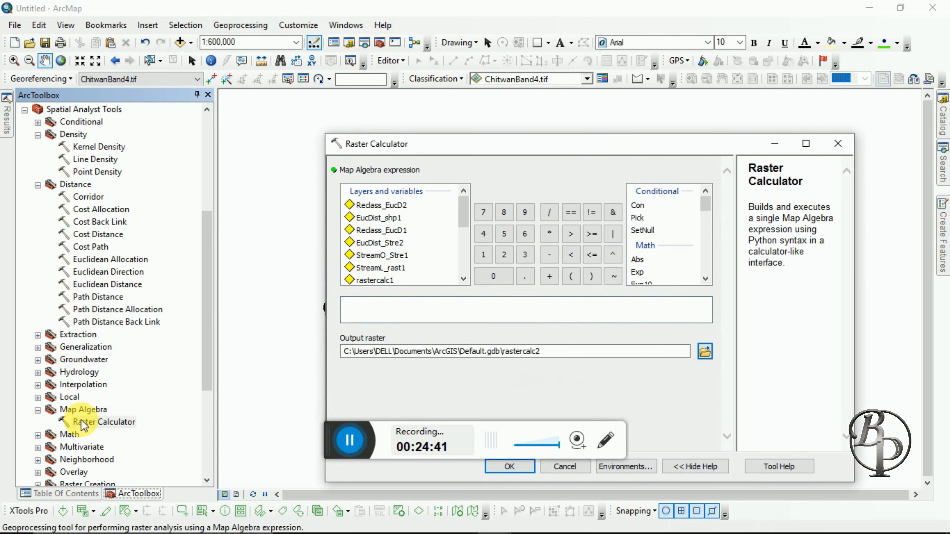
pyautogui.moveTo(620, 147); pyautogui.dragTo(528, 74)
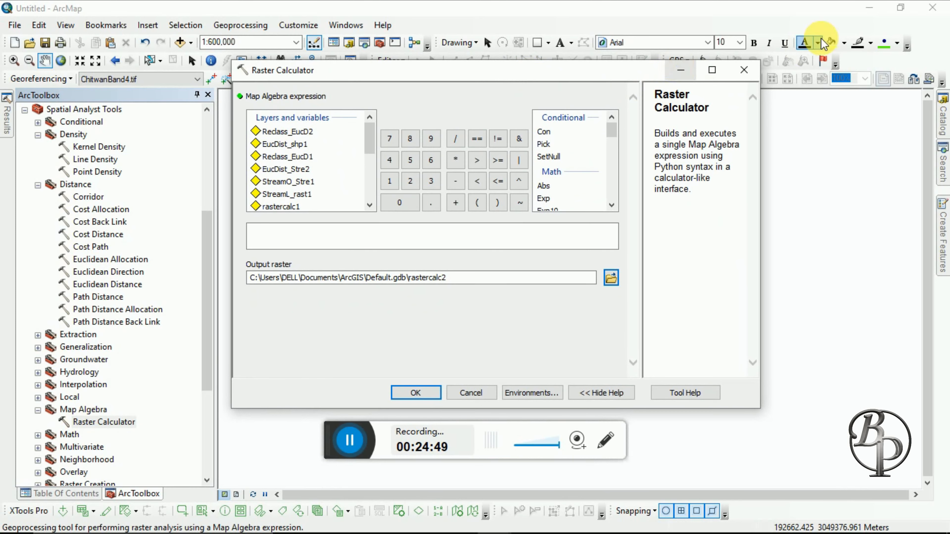
# - Minimize ArcMap and open the Word document LAnd surface Temperature from the GIS Training Session\LST folder on drive F
pyautogui.click(869, 9)
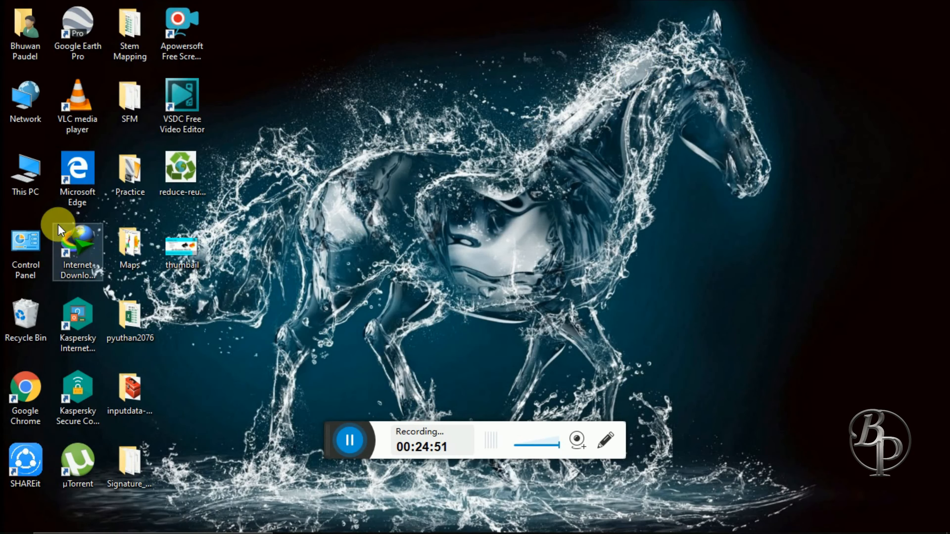
pyautogui.doubleClick(34, 172)
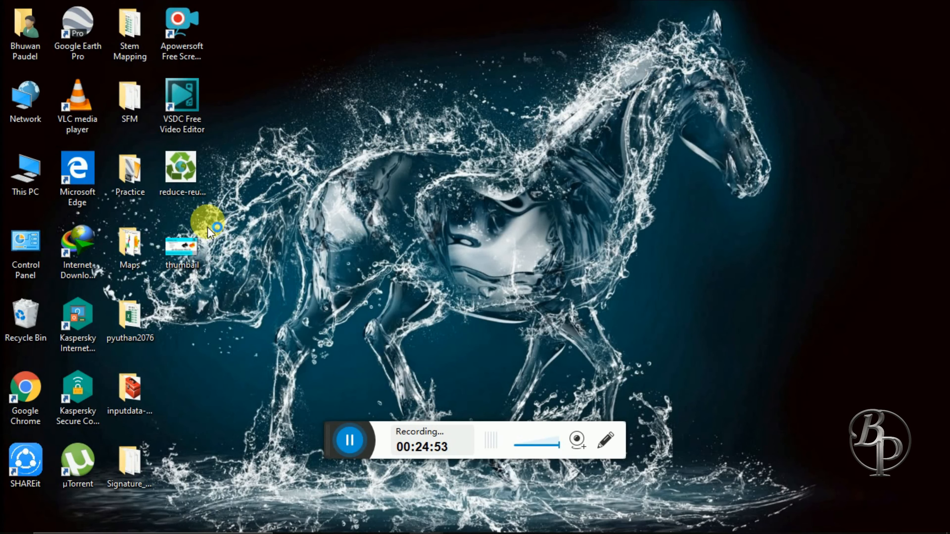
pyautogui.click(277, 360)
pyautogui.doubleClick(277, 360)
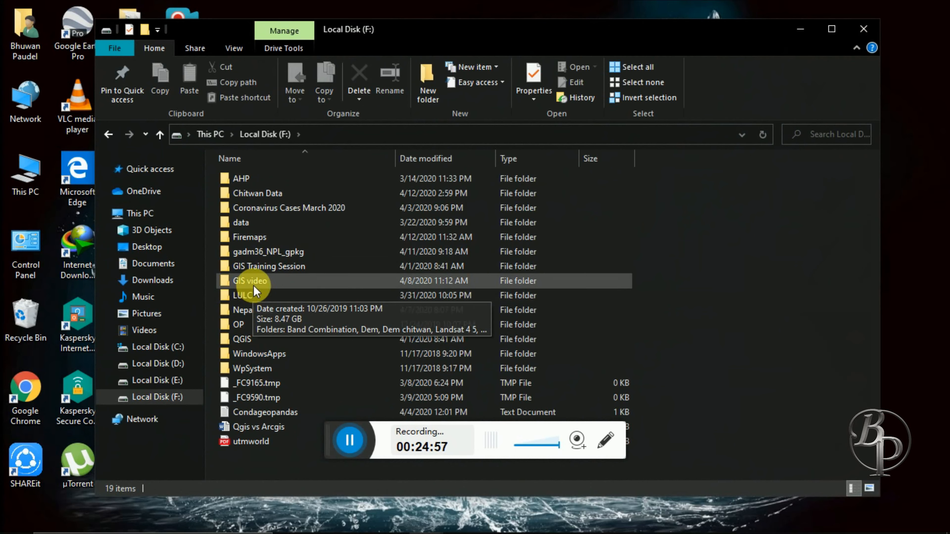
pyautogui.doubleClick(253, 268)
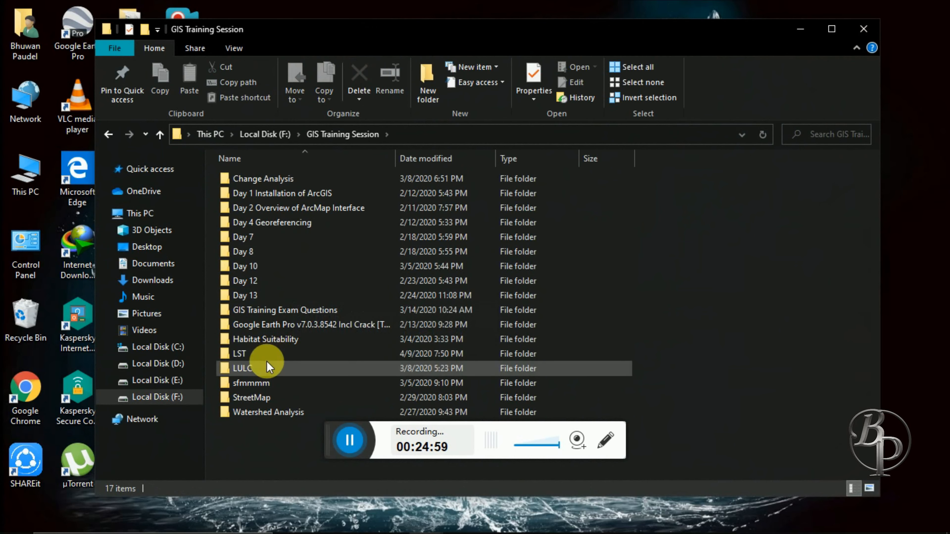
pyautogui.doubleClick(261, 355)
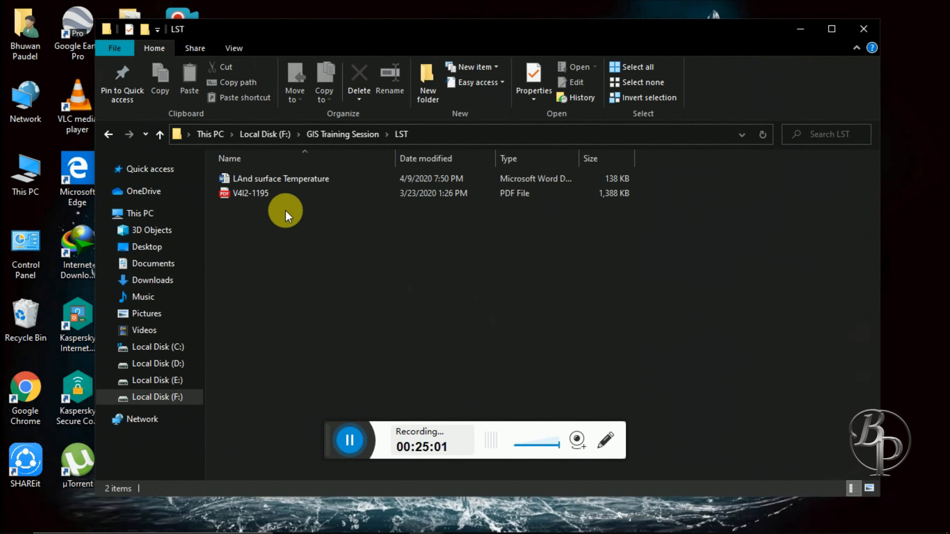
pyautogui.doubleClick(296, 175)
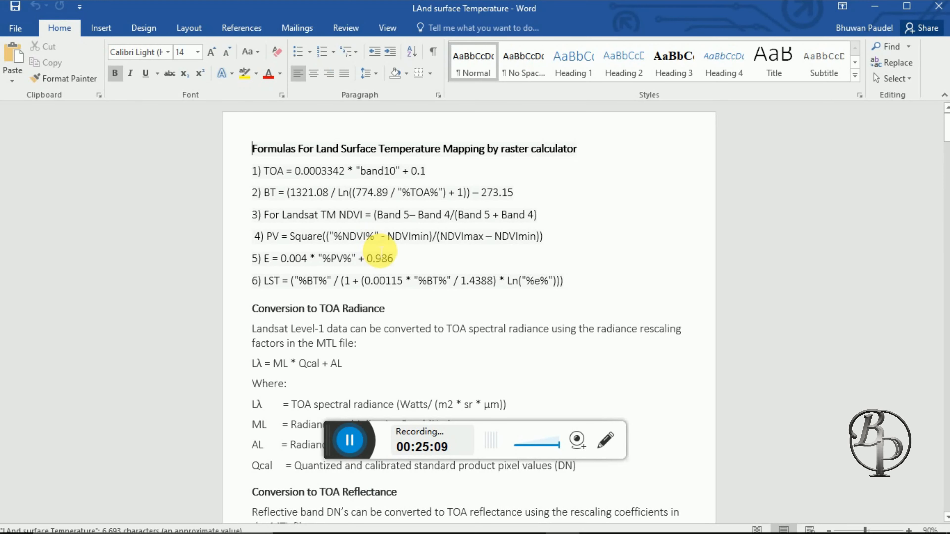
# - Highlight the Landsat TM NDVI formula in the raster calculator formula list and examine it
pyautogui.scroll(-3, 348, 281)
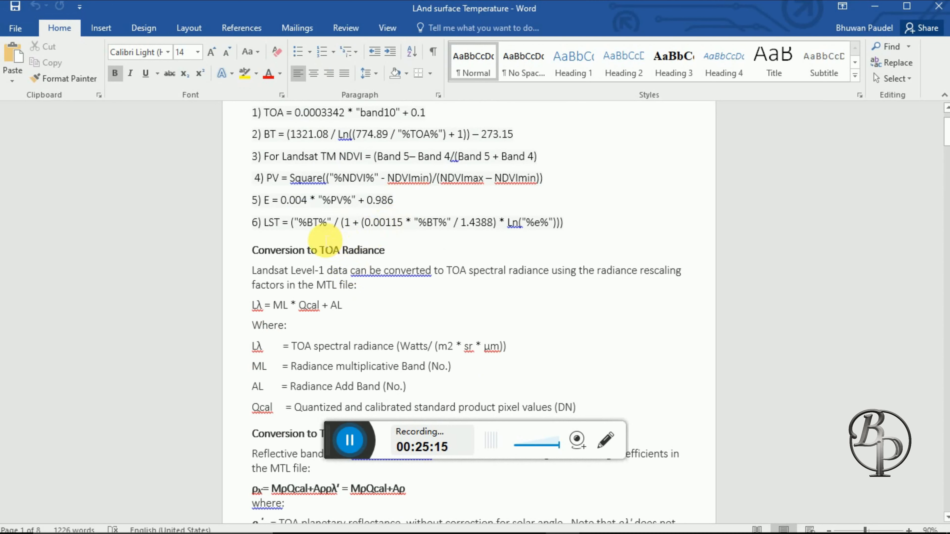
pyautogui.moveTo(547, 164); pyautogui.dragTo(254, 161)
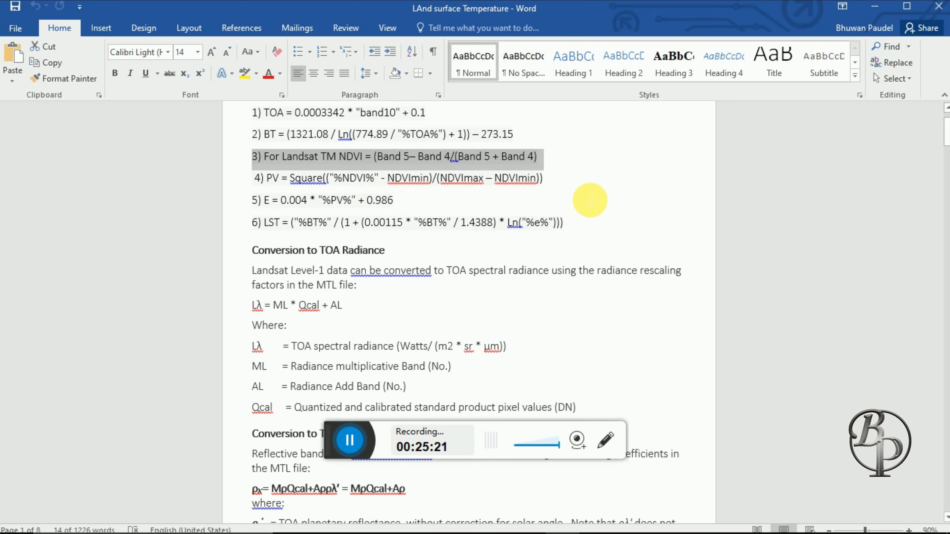
pyautogui.scroll(2, 605, 142)
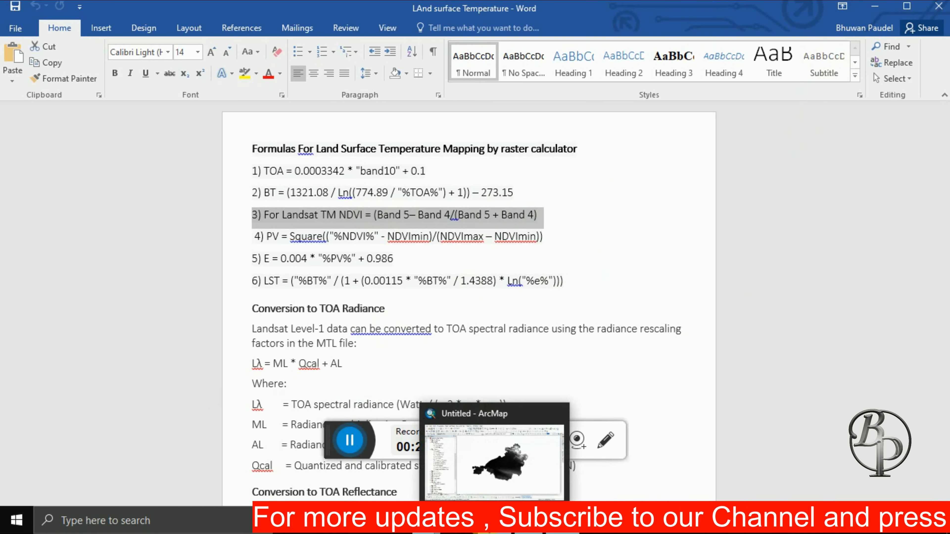
# - Switch back to ArcMap and enter the NDVI numerator Float("ChitwanBand5.tif" - "ChitwanBand4.tif") in the Raster Calculator expression
pyautogui.click(492, 523)
pyautogui.click(265, 241)
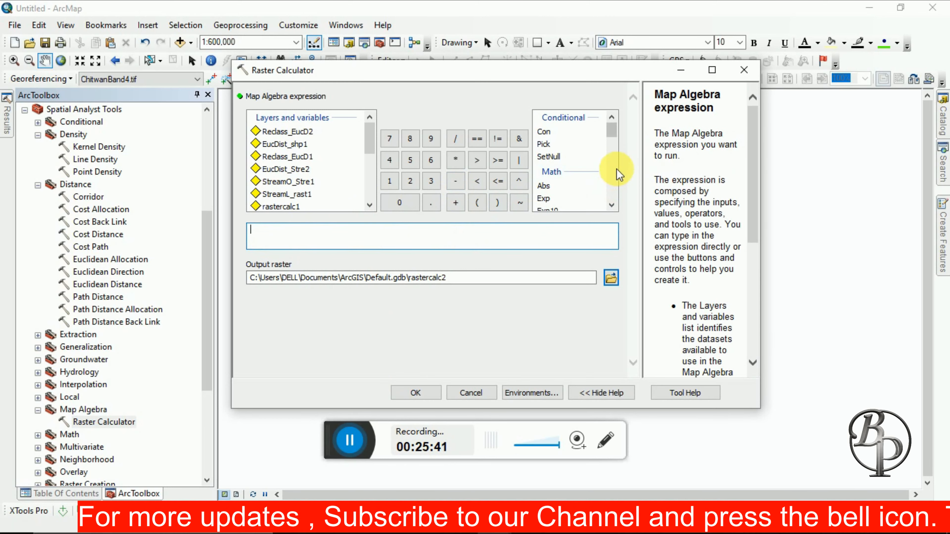
pyautogui.scroll(-5, 616, 169)
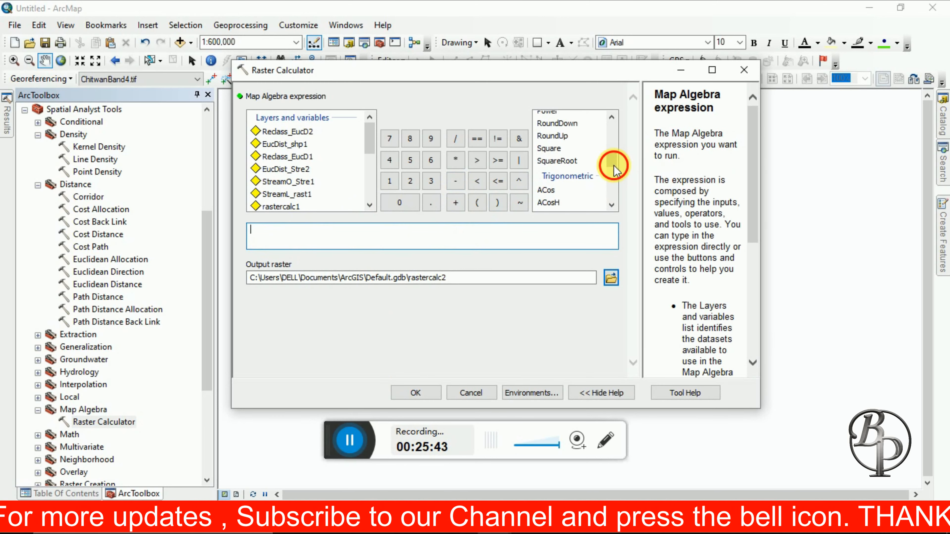
pyautogui.scroll(3, 613, 132)
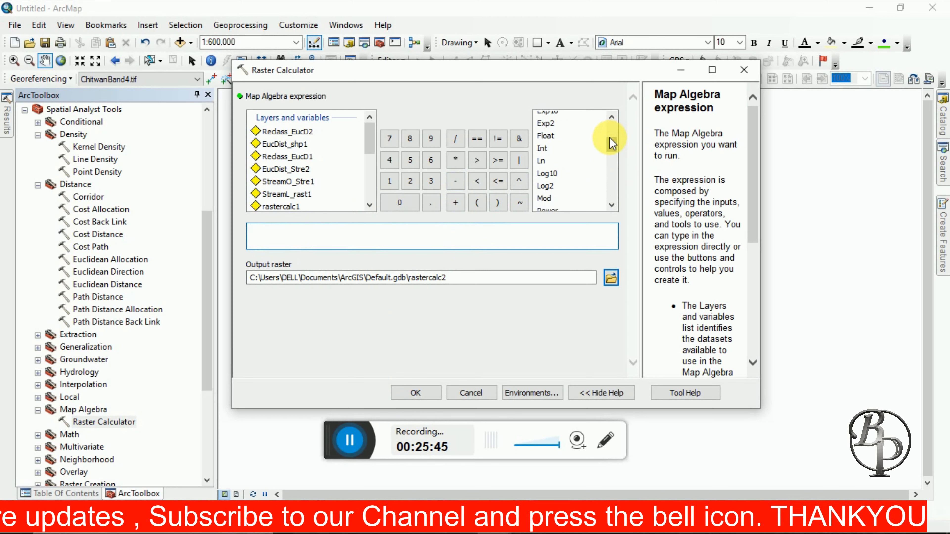
pyautogui.doubleClick(551, 137)
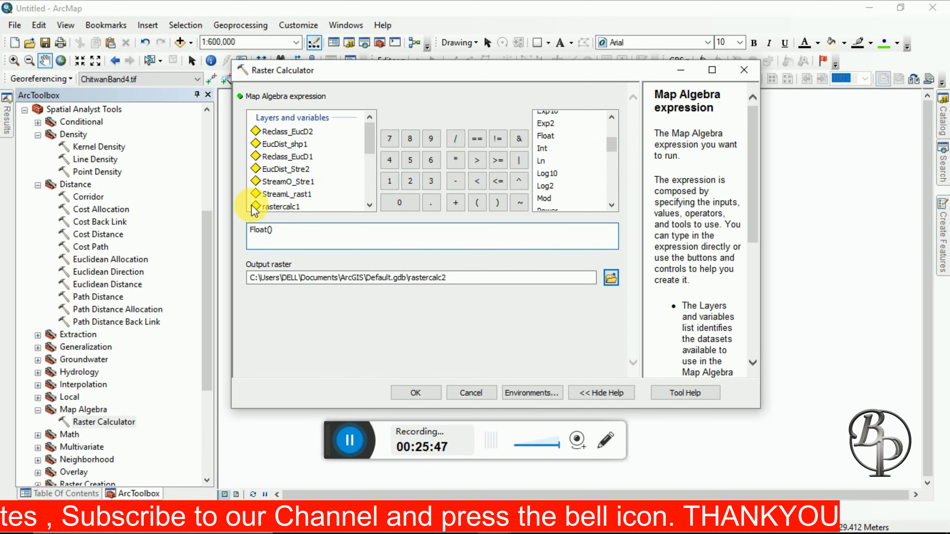
pyautogui.scroll(-5, 297, 176)
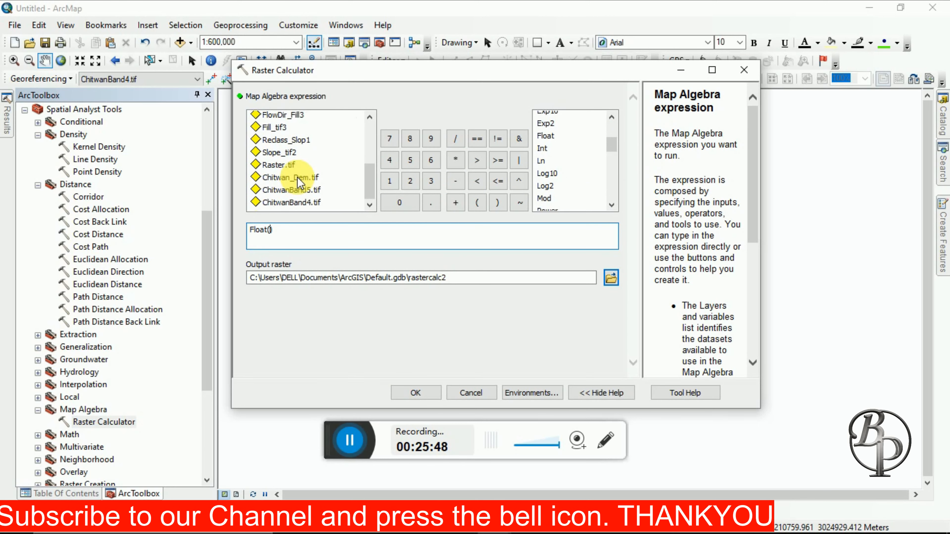
pyautogui.doubleClick(310, 191)
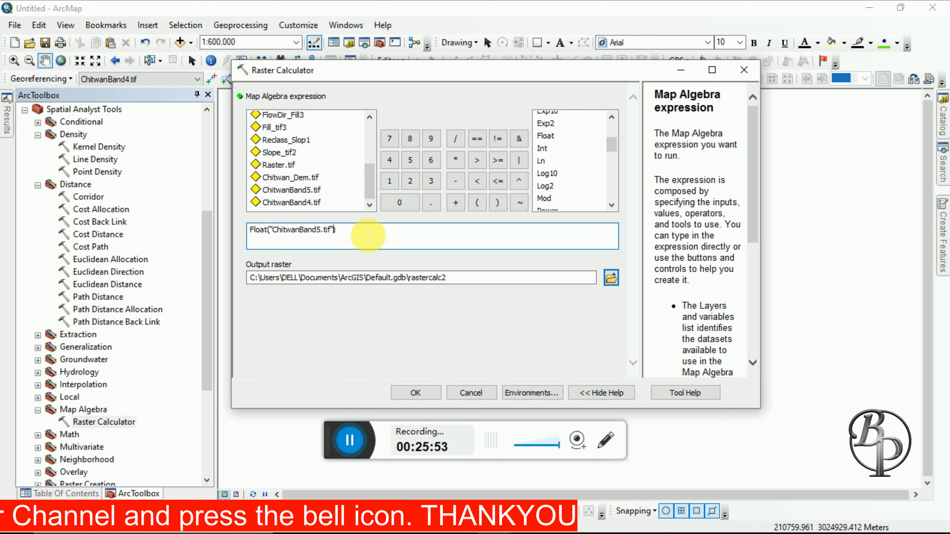
pyautogui.click(456, 182)
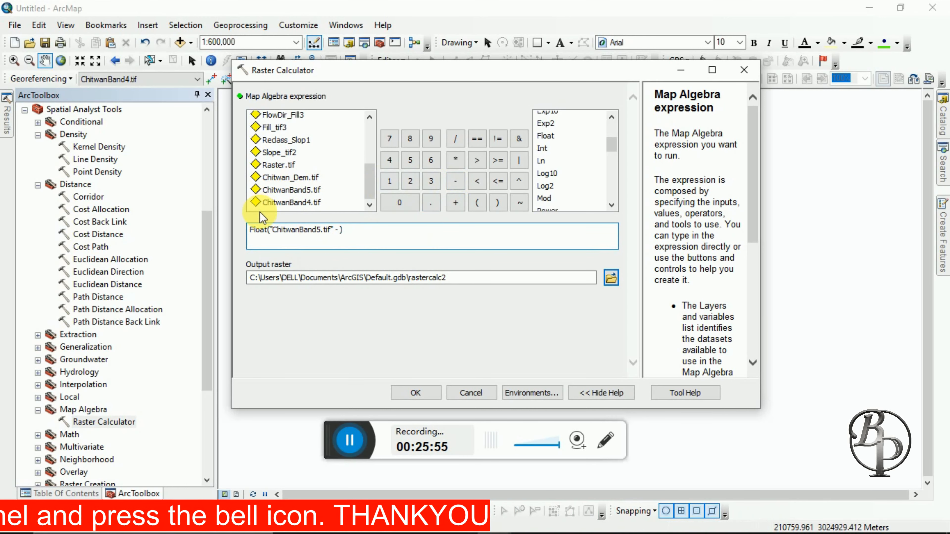
pyautogui.doubleClick(293, 191)
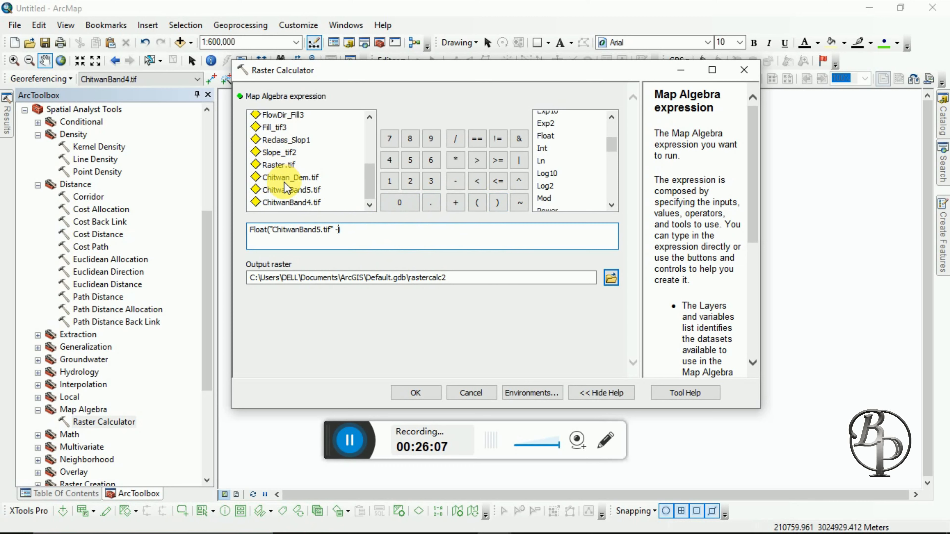
pyautogui.doubleClick(294, 203)
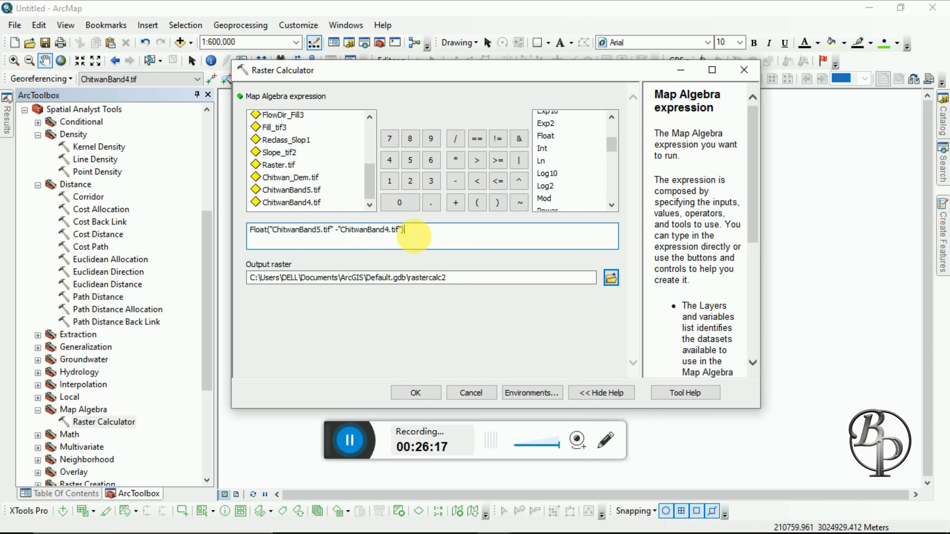
# - Divide the expression by Float("ChitwanBand5.tif" + "ChitwanBand4.tif") to complete the NDVI formula
pyautogui.click(454, 144)
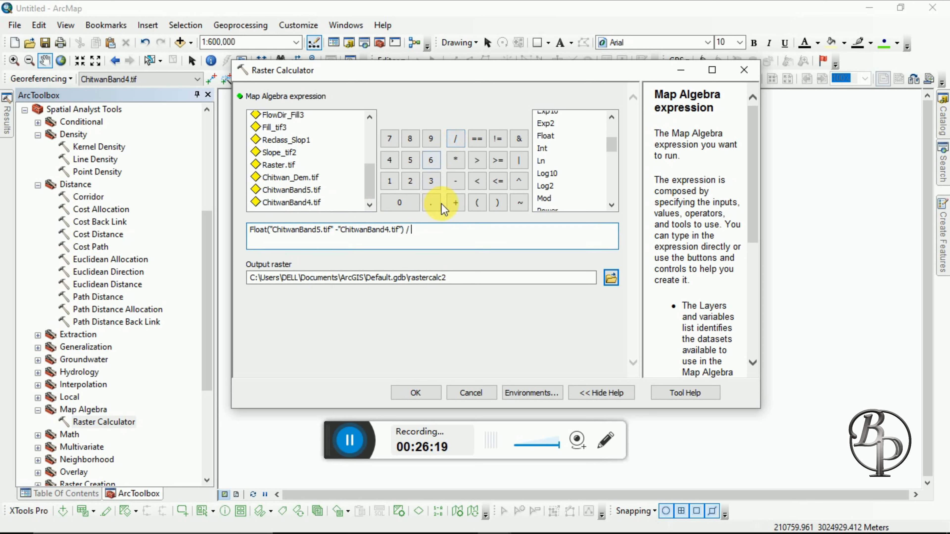
pyautogui.doubleClick(541, 137)
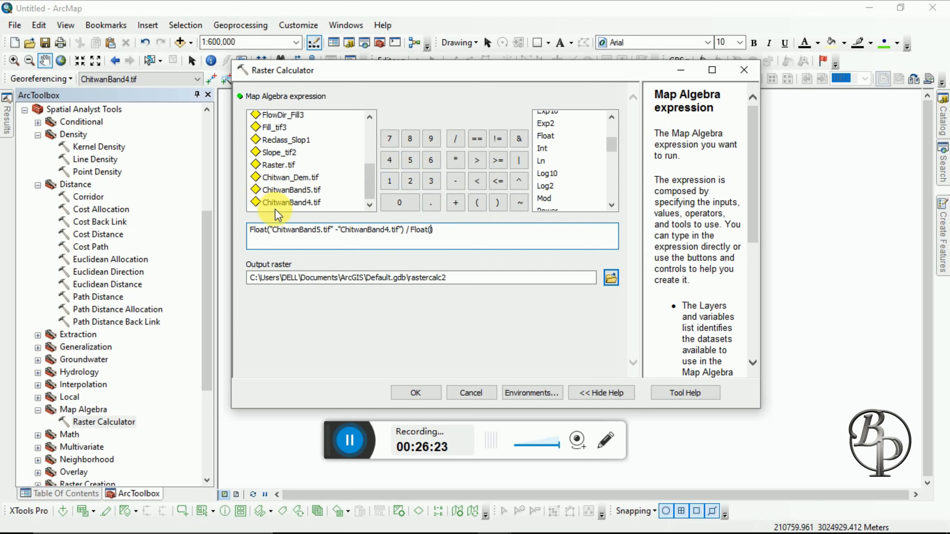
pyautogui.doubleClick(280, 190)
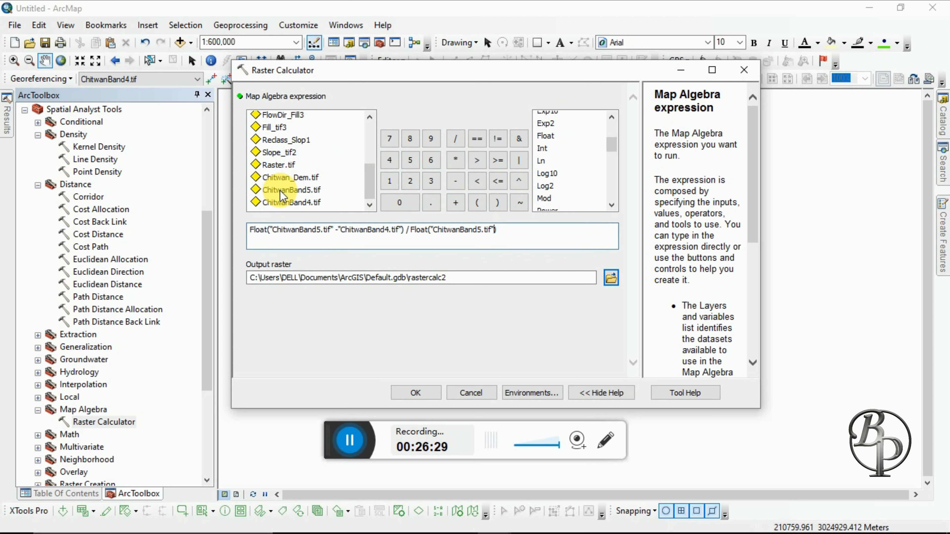
pyautogui.click(455, 202)
pyautogui.doubleClick(307, 202)
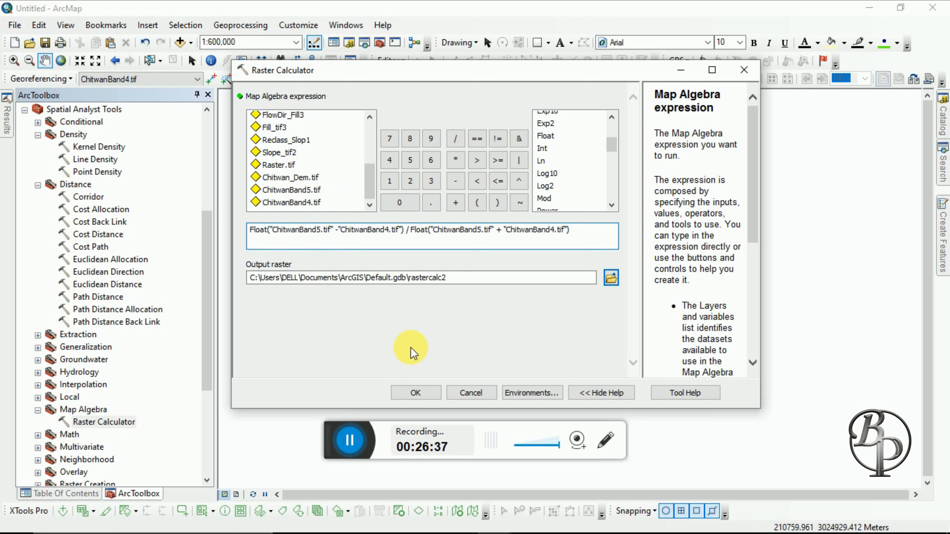
# - Switch to the Word document LAnd surface Temperature and examine its Normalized Differential Vegetation Index section with the NIR and RED band formula
pyautogui.click(347, 450)
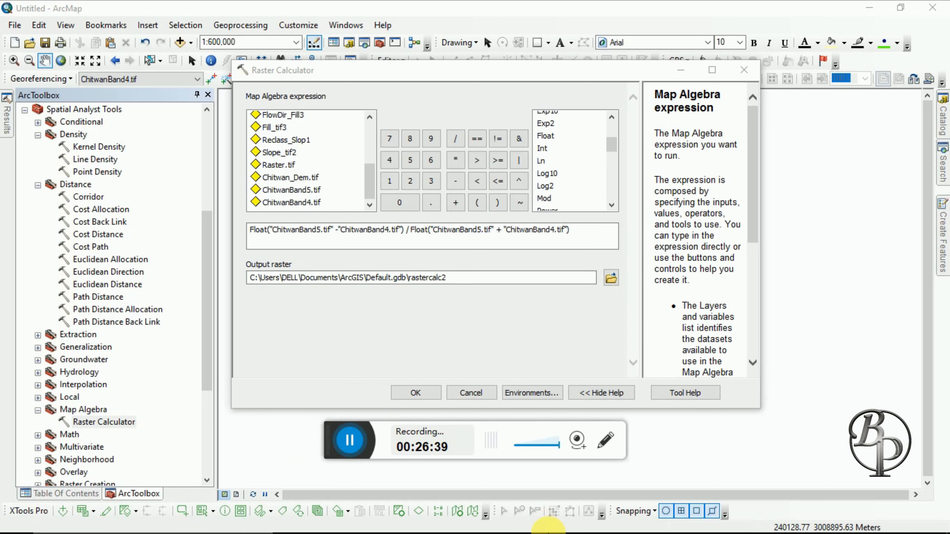
pyautogui.click(562, 522)
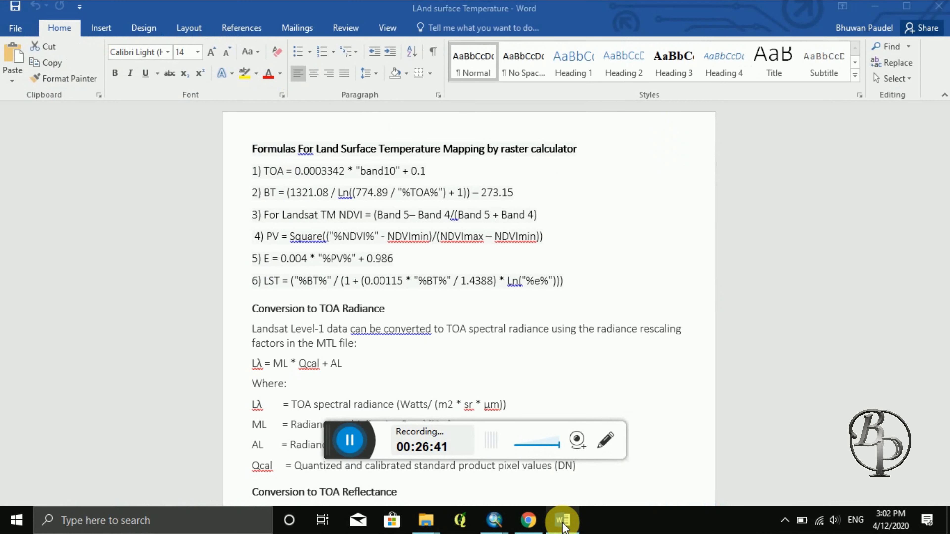
pyautogui.scroll(-8, 495, 263)
pyautogui.scroll(-10, 498, 265)
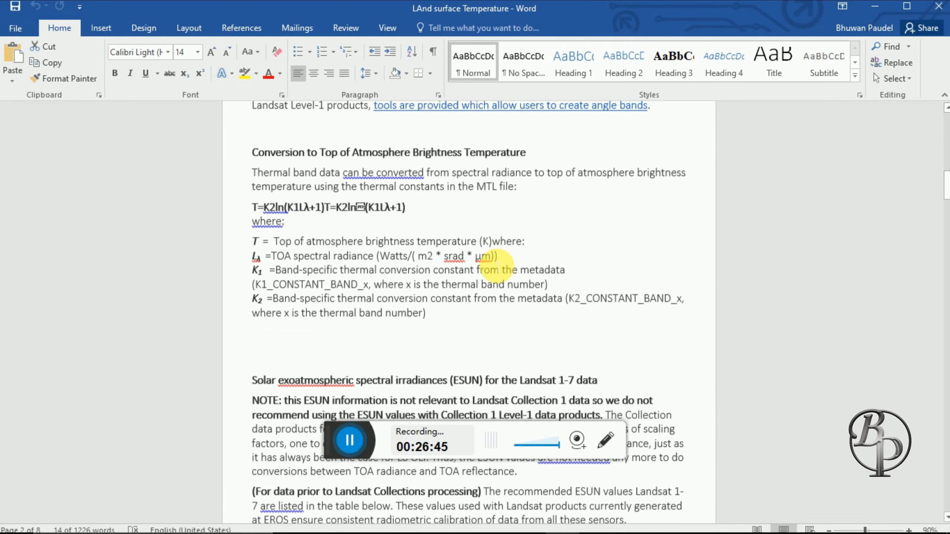
pyautogui.scroll(-3, 496, 264)
pyautogui.scroll(3, 494, 264)
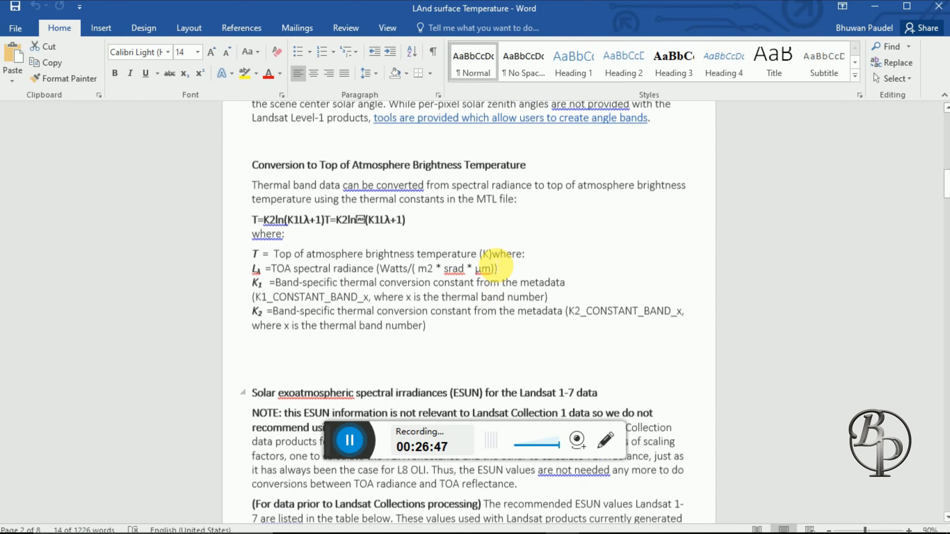
pyautogui.scroll(-12, 495, 264)
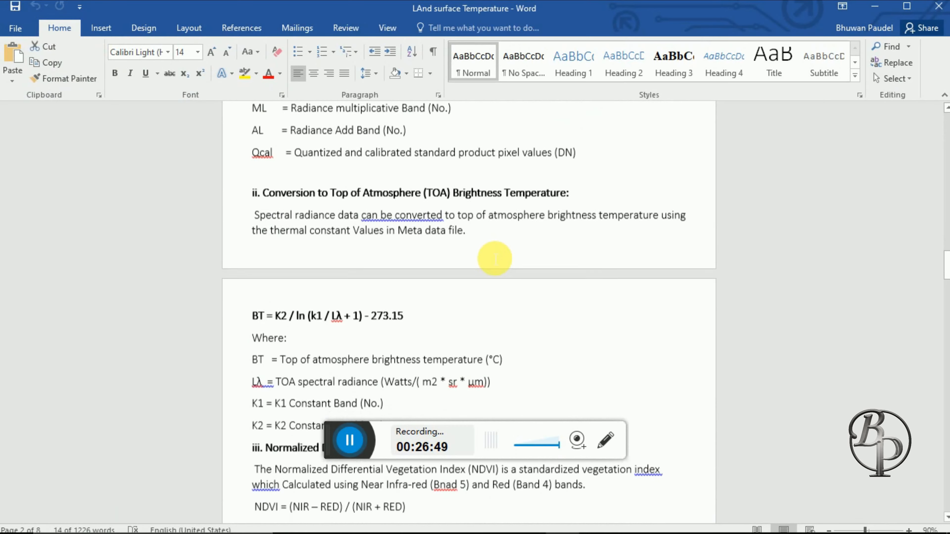
pyautogui.scroll(-4, 494, 258)
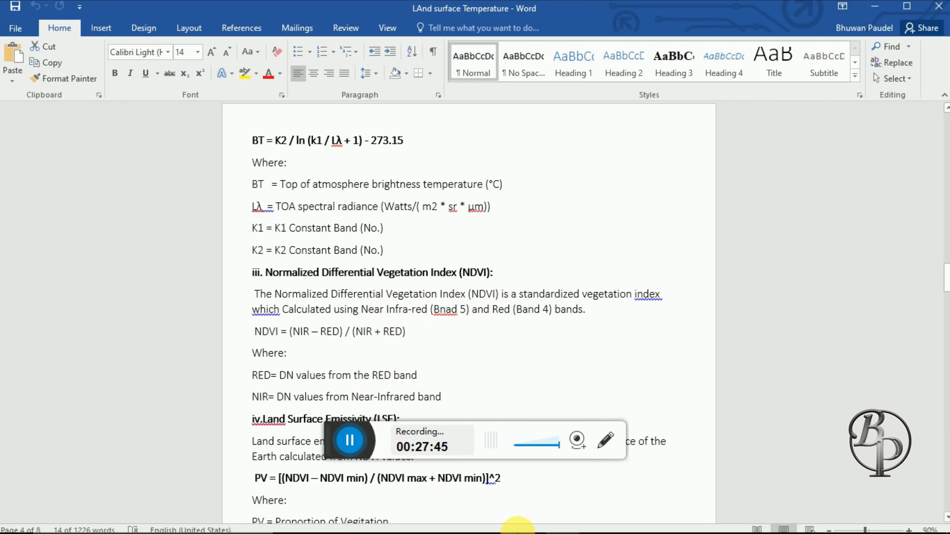
# - Switch back to ArcMap and run the NDVI expression in the Raster Calculator with rastercalc2 in Default.gdb as output raster
pyautogui.moveTo(506, 530)
pyautogui.click(522, 464)
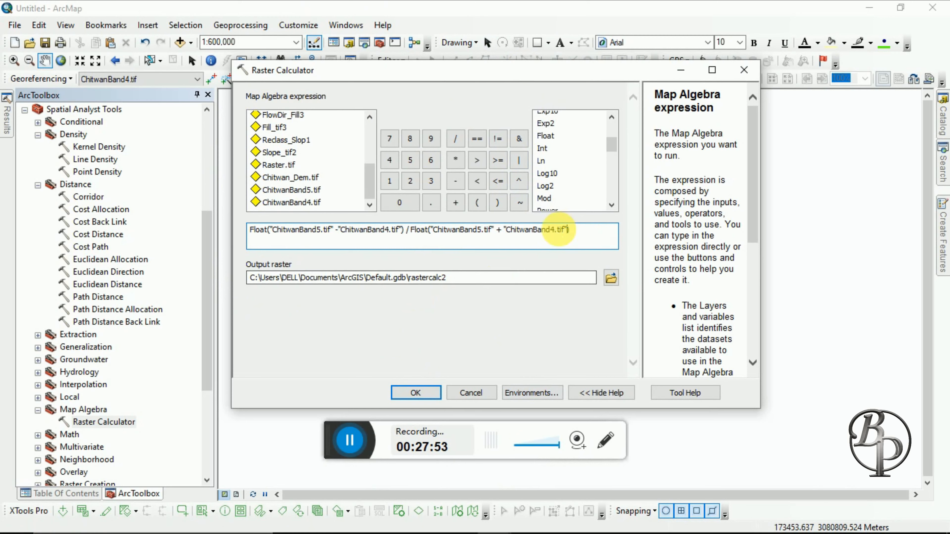
pyautogui.click(453, 281)
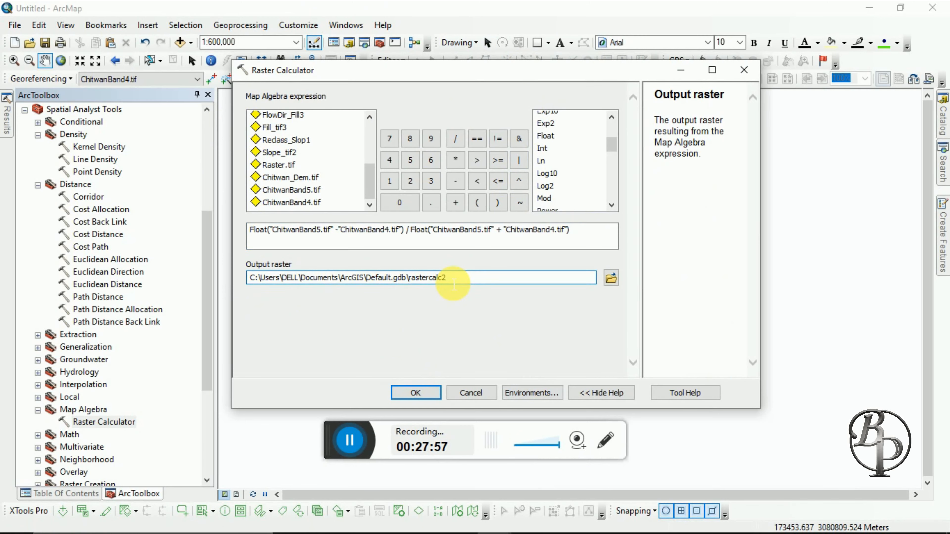
pyautogui.click(470, 298)
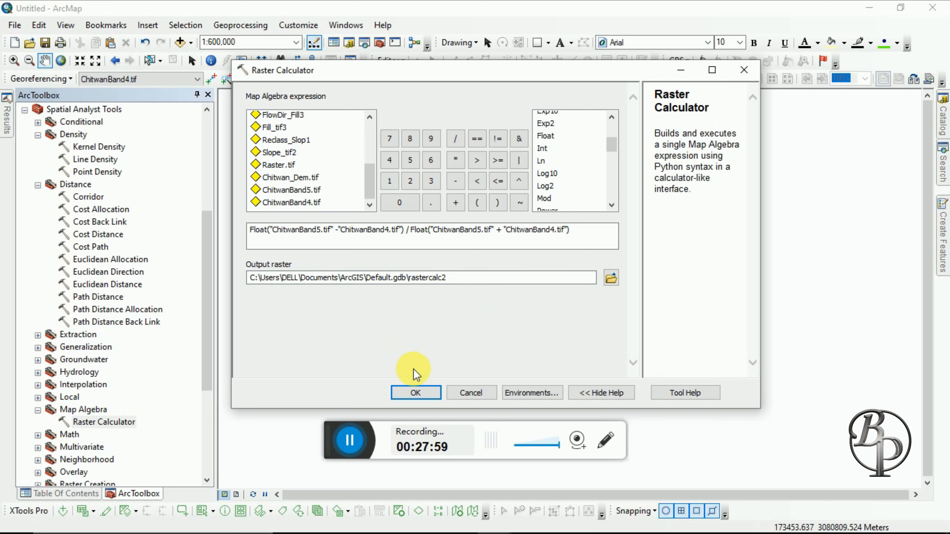
pyautogui.click(416, 393)
pyautogui.click(350, 439)
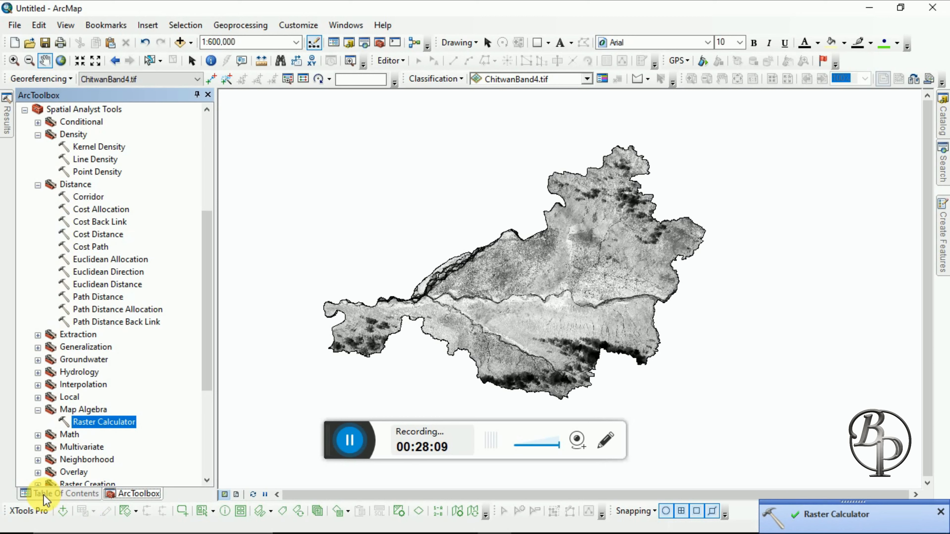
# - Apply the red-yellow-green color ramp to the NDVI layer rastercalc2
pyautogui.click(44, 498)
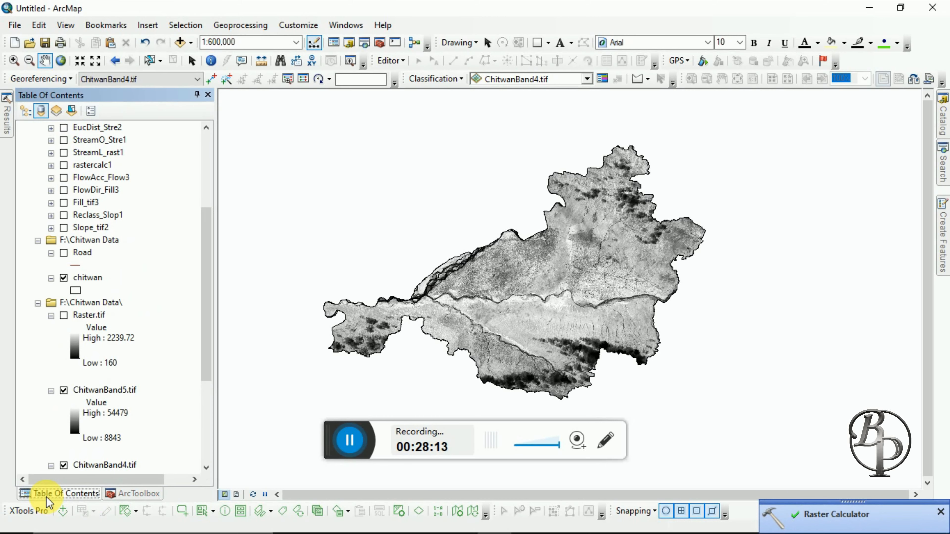
pyautogui.scroll(4, 49, 164)
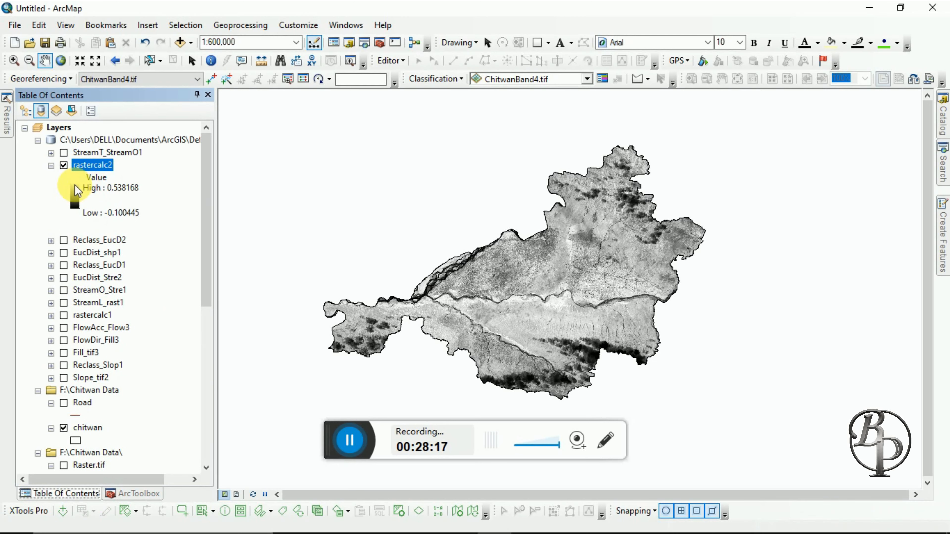
pyautogui.click(76, 195)
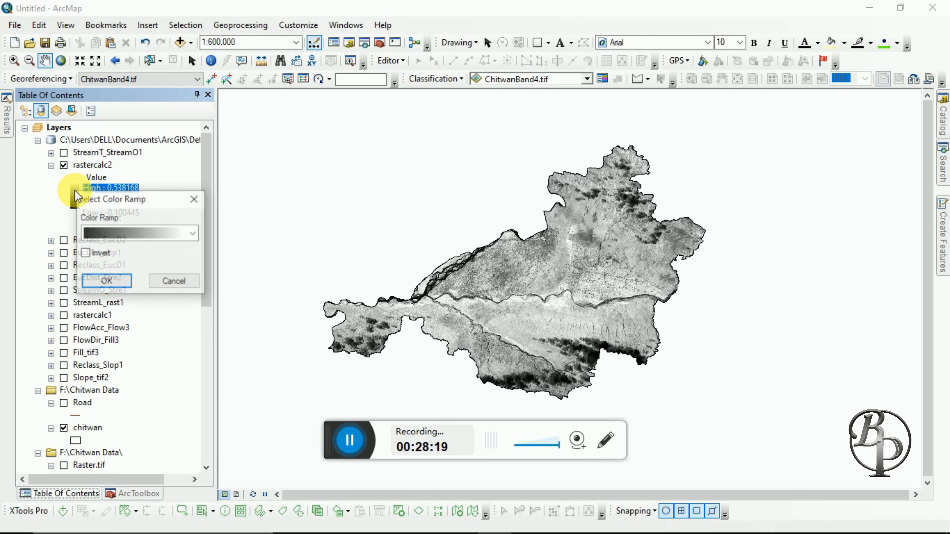
pyautogui.click(193, 234)
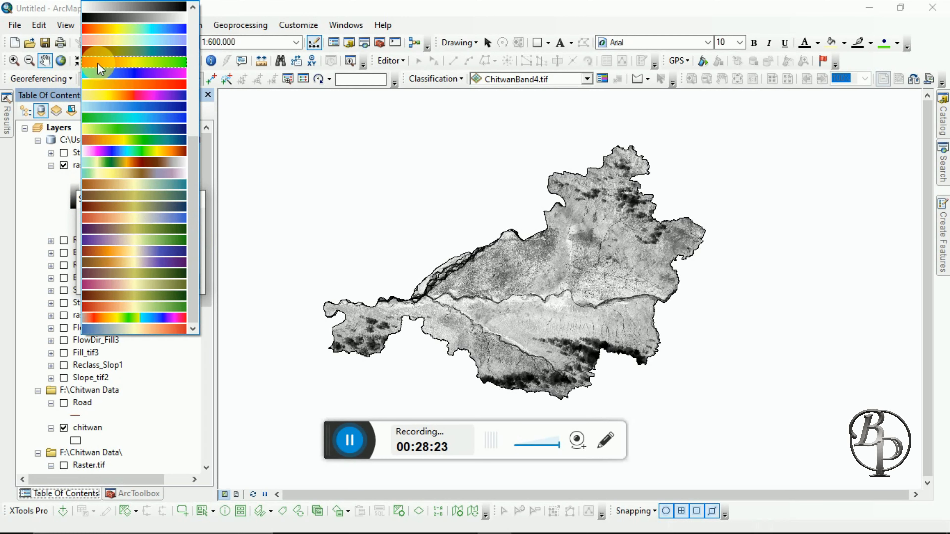
pyautogui.click(99, 62)
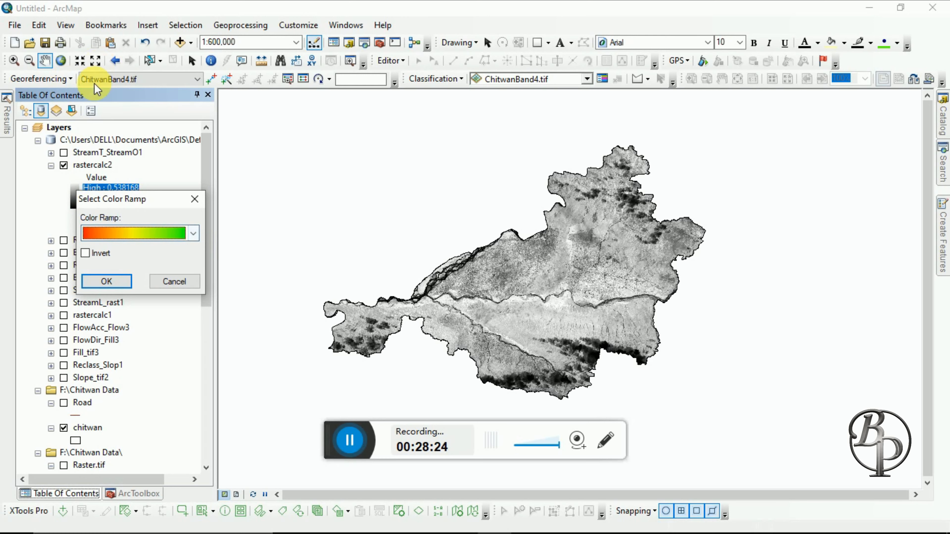
pyautogui.click(98, 280)
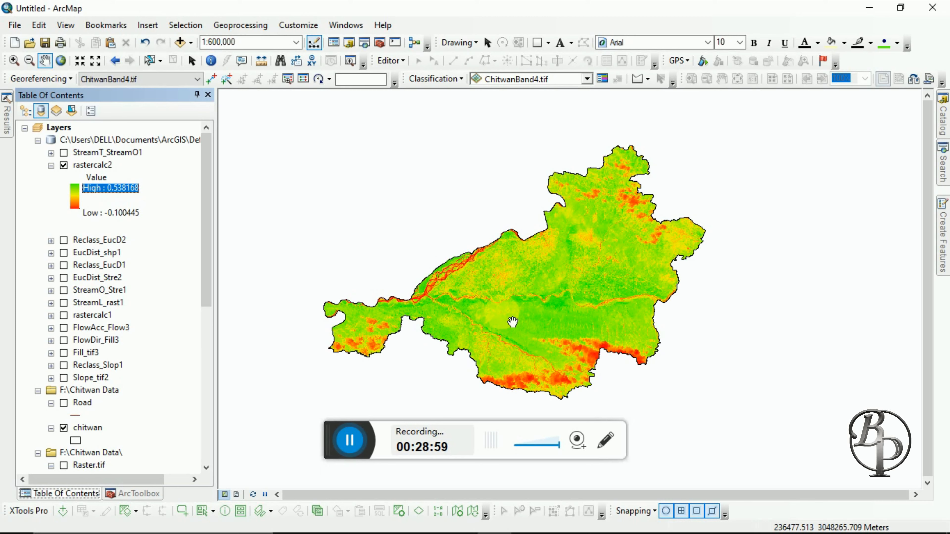
# - Try Classified and Unique Values symbology for rastercalc2, including computing the unique values
pyautogui.rightClick(87, 169)
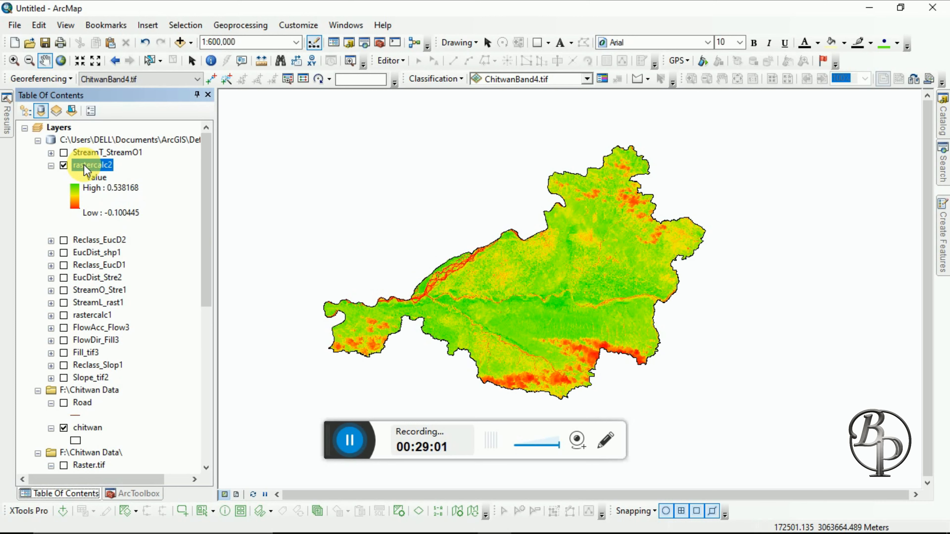
pyautogui.click(131, 453)
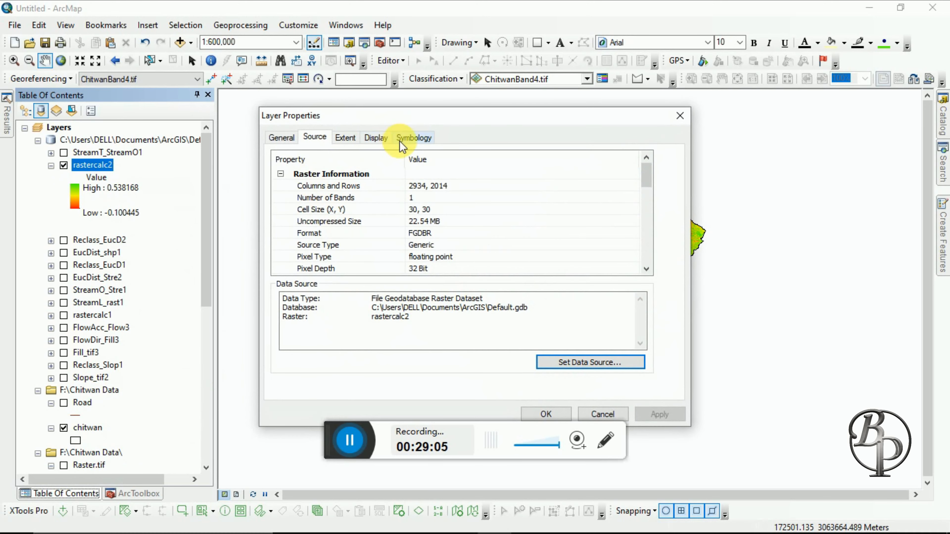
pyautogui.click(410, 138)
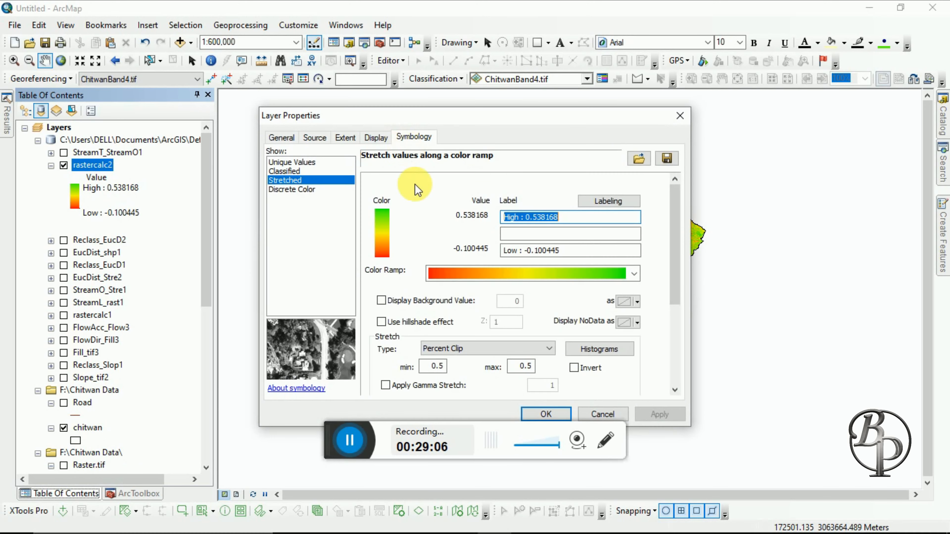
pyautogui.click(280, 172)
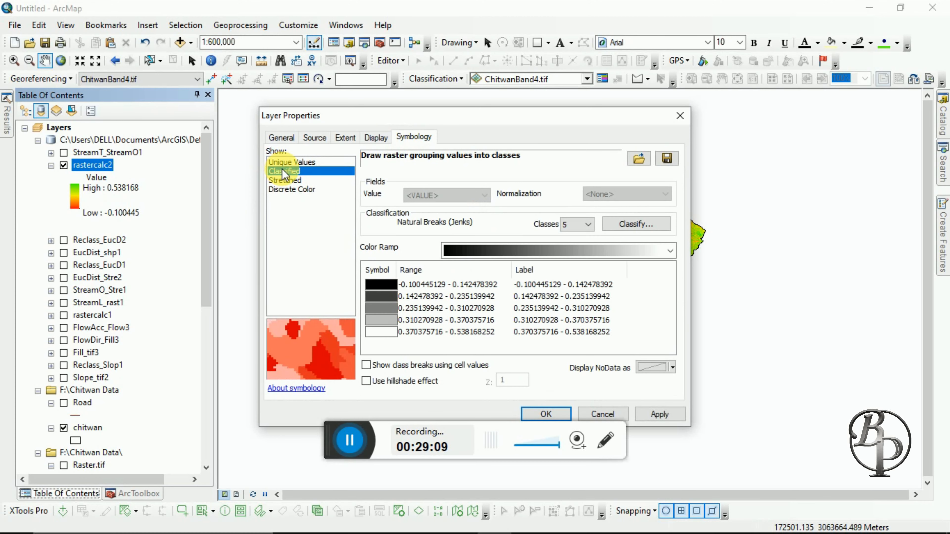
pyautogui.click(292, 163)
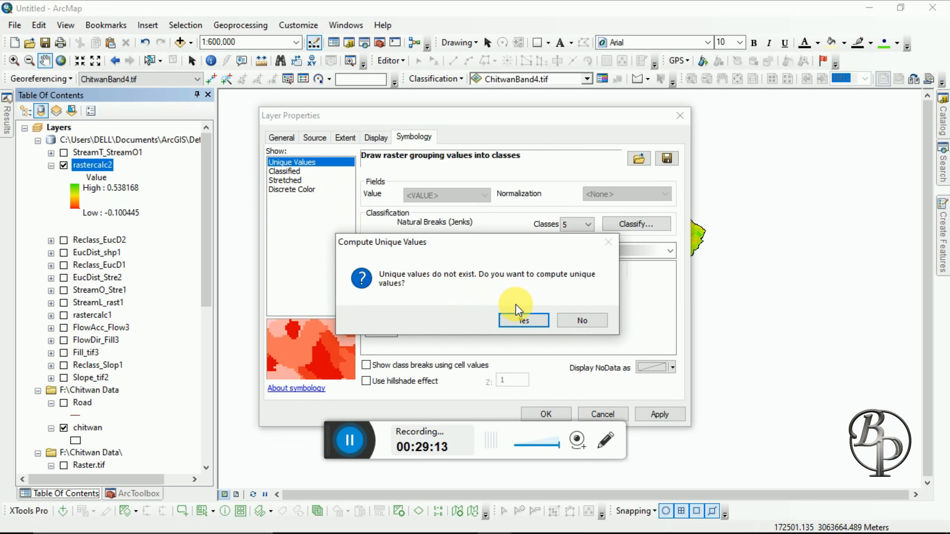
pyautogui.click(524, 321)
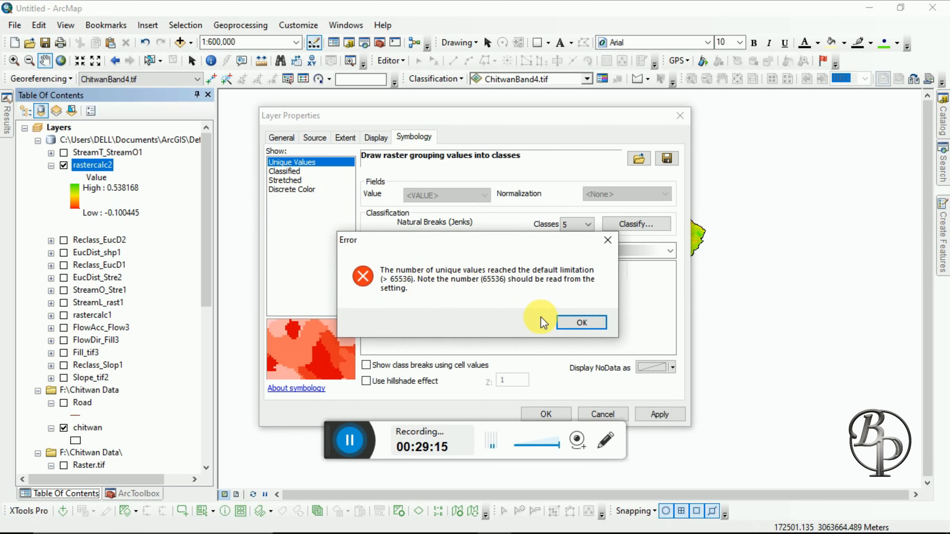
pyautogui.click(568, 323)
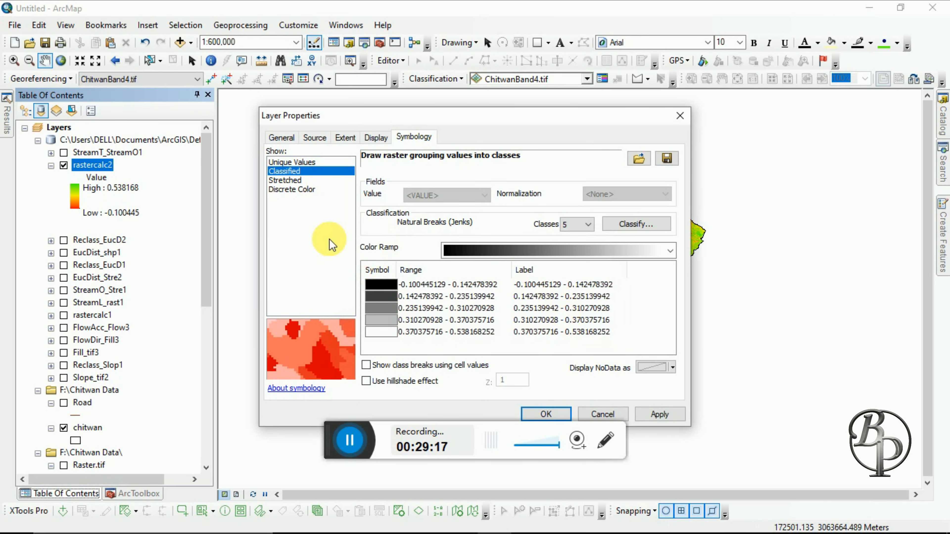
# - Return the symbology of rastercalc2 to Stretched with the red-to-green color ramp and apply it
pyautogui.click(278, 180)
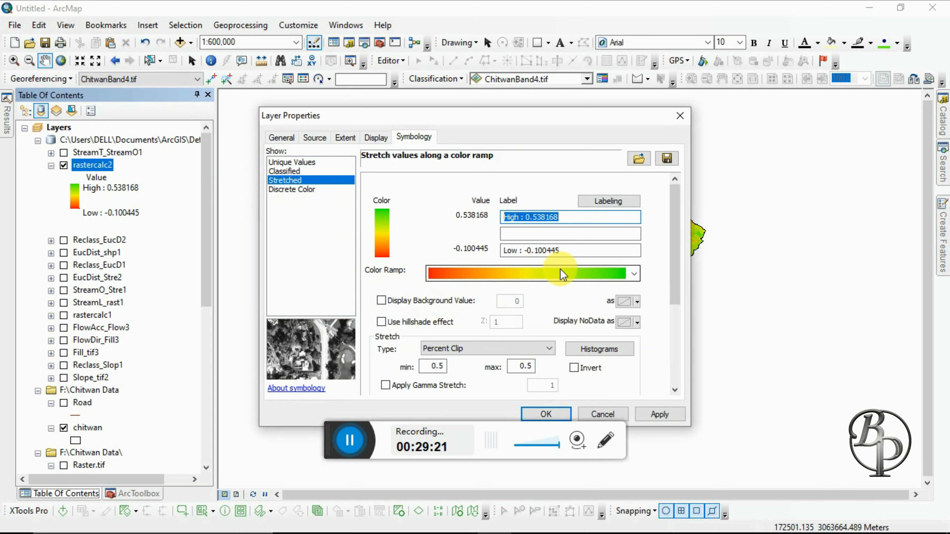
pyautogui.click(353, 438)
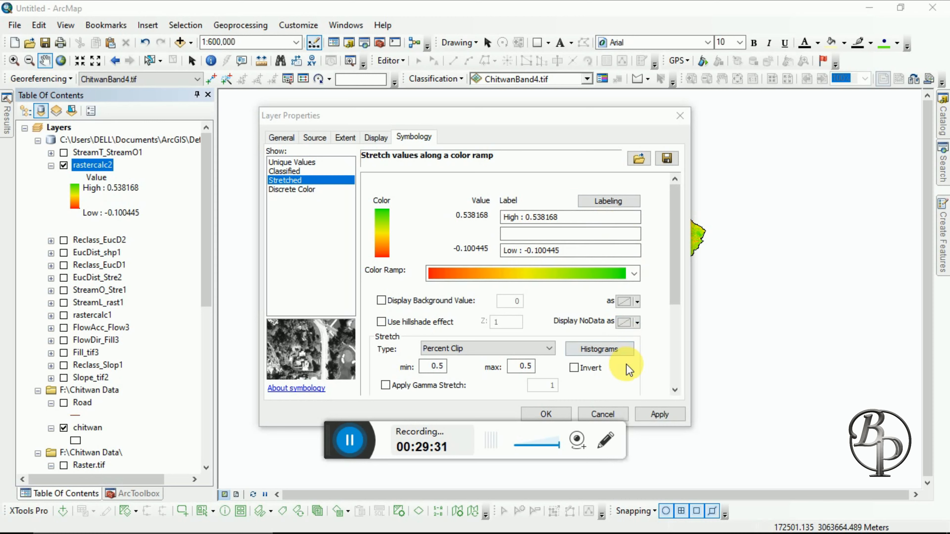
pyautogui.click(655, 416)
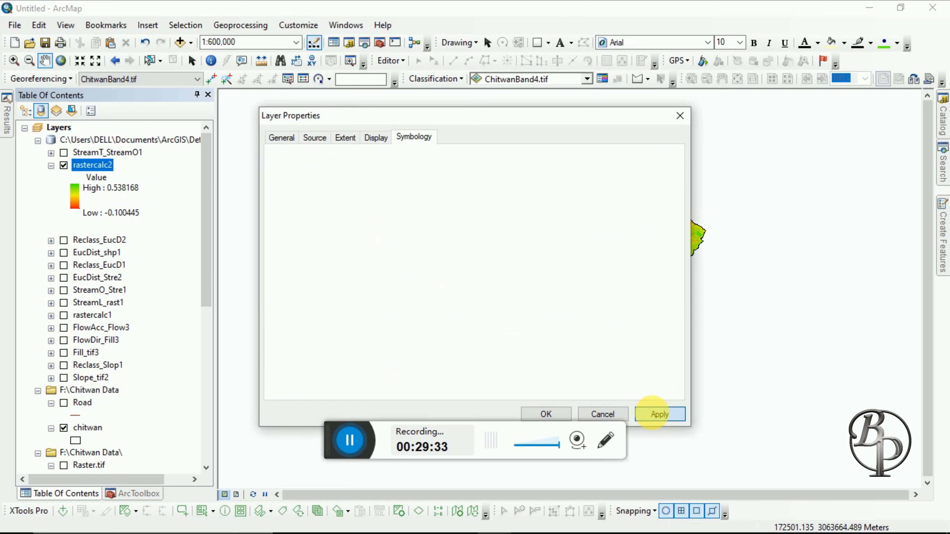
pyautogui.click(557, 416)
# - Start the Reclassify tool with rastercalc2 as the input raster
pyautogui.click(134, 494)
pyautogui.doubleClick(86, 299)
pyautogui.click(66, 494)
pyautogui.click(589, 109)
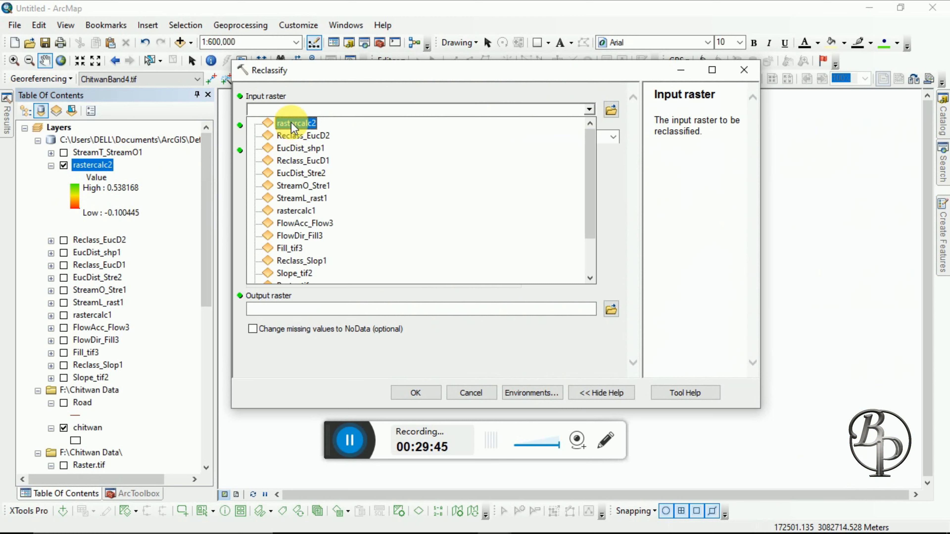
pyautogui.click(291, 123)
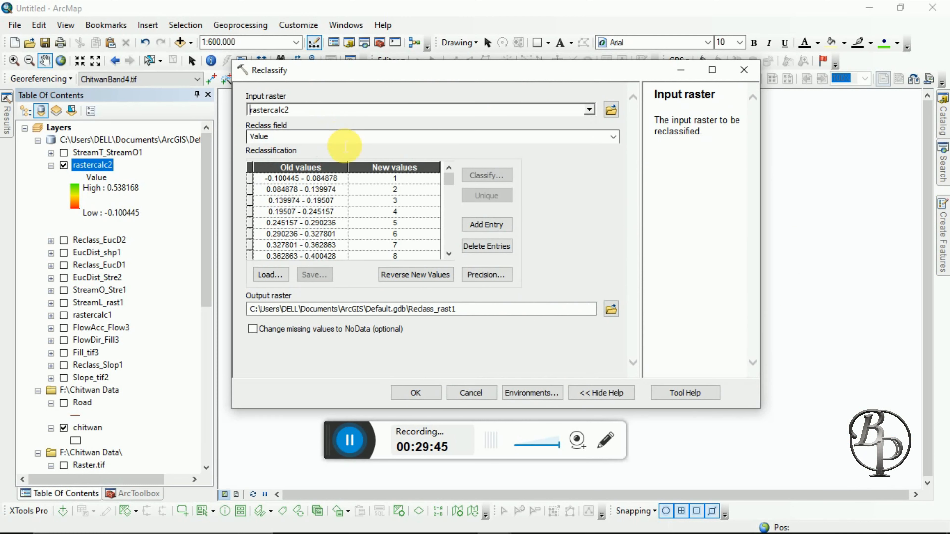
# - Review the nine NDVI classes, reverse their new values so the lowest range gets 9, and run the reclassification to Reclass_rast1
pyautogui.click(450, 254)
pyautogui.click(449, 254)
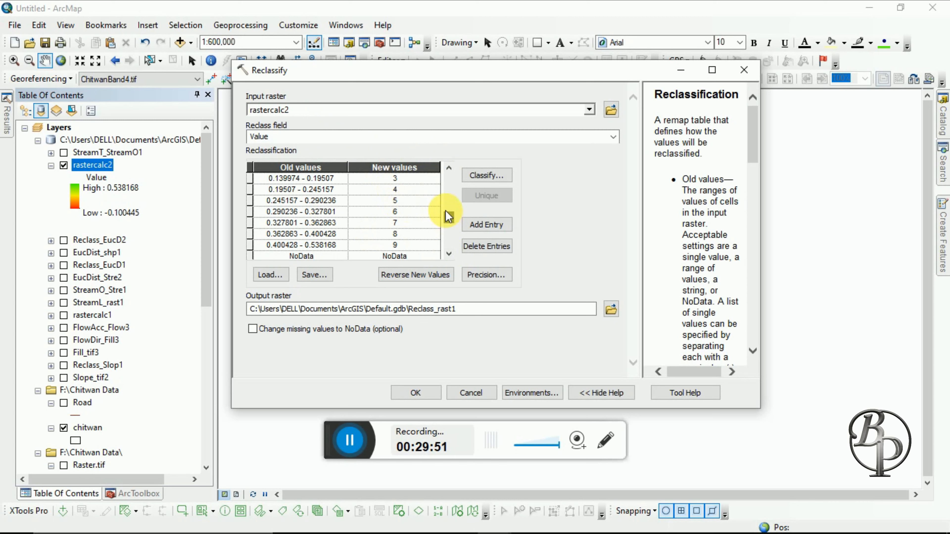
pyautogui.click(450, 168)
pyautogui.click(450, 168)
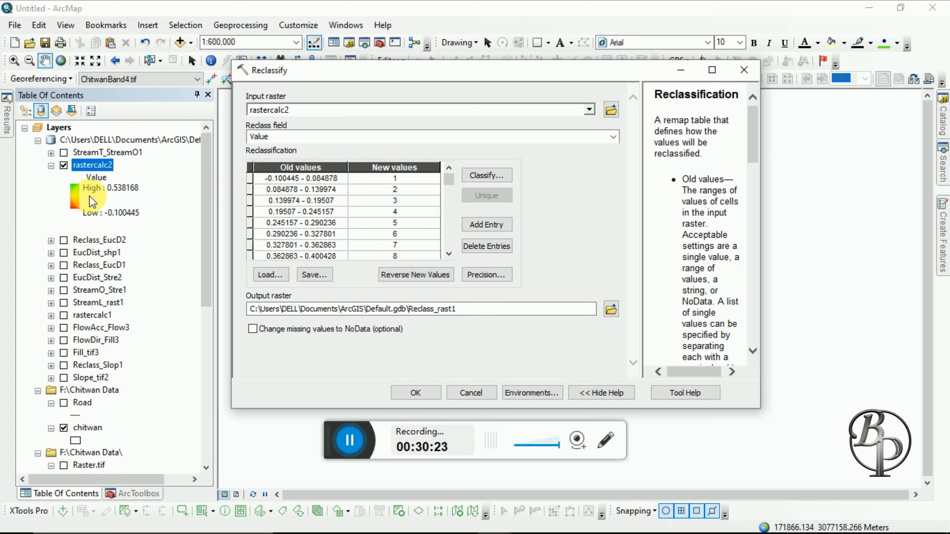
pyautogui.click(51, 241)
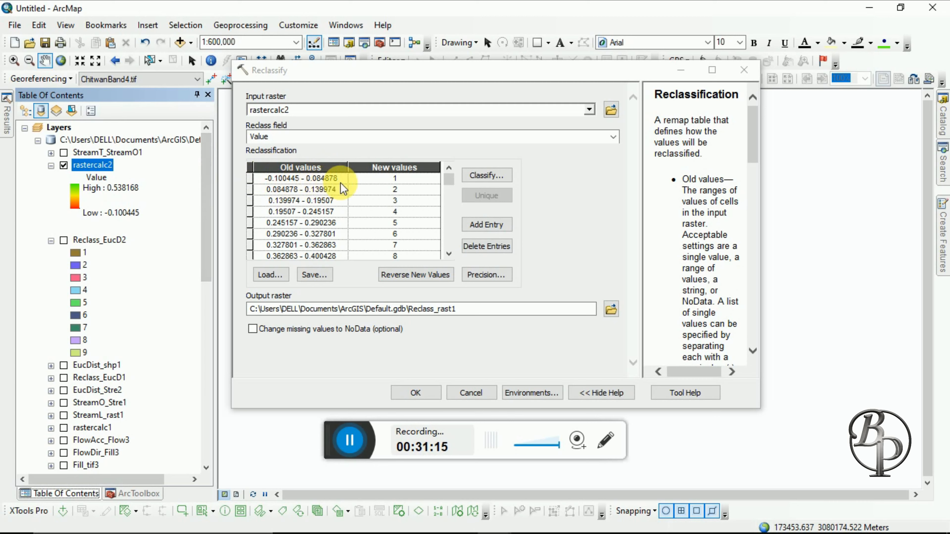
pyautogui.click(391, 273)
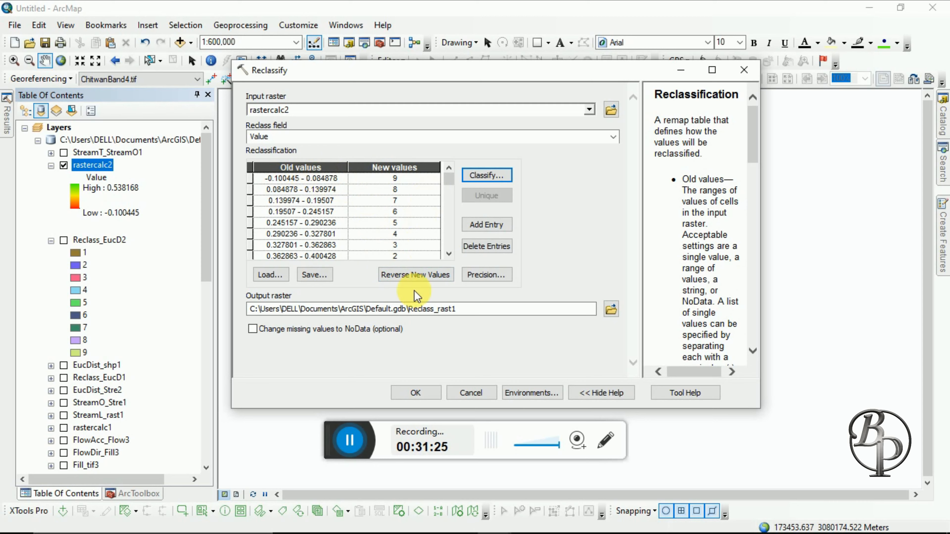
pyautogui.click(399, 394)
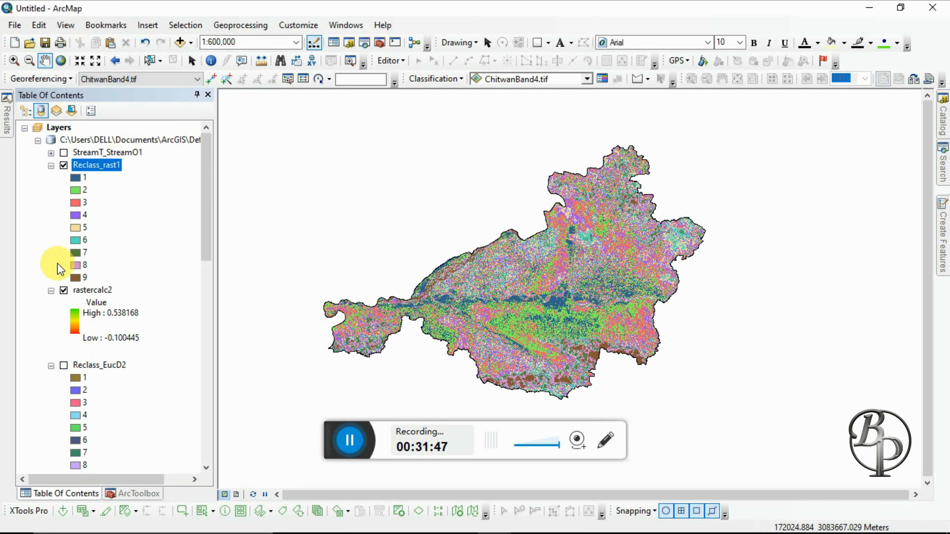
# - Collapse the legends of the rastercalc2, Reclass_EucD2 and Reclass_rast1 layers
pyautogui.click(51, 291)
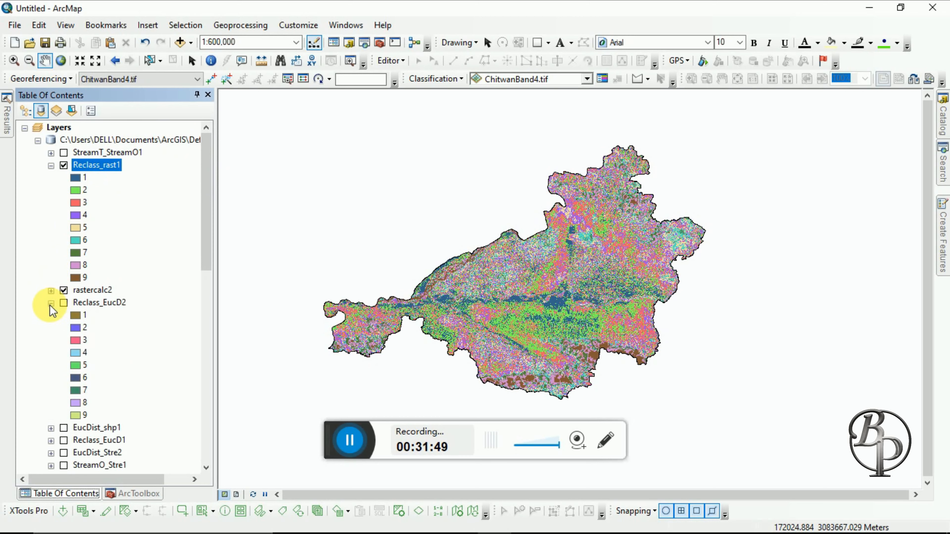
pyautogui.click(51, 303)
pyautogui.click(51, 166)
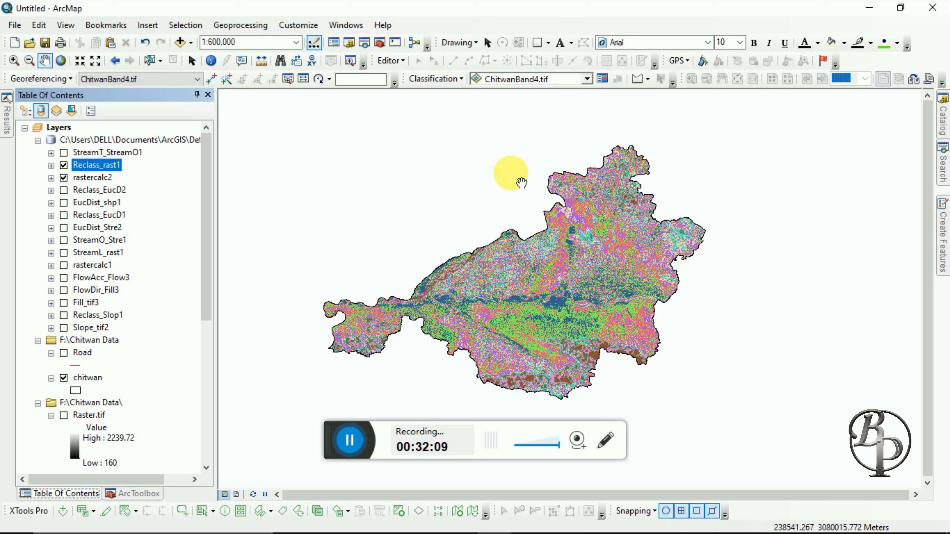
# - Search the tools for "Weightage Overlay"
pyautogui.click(943, 165)
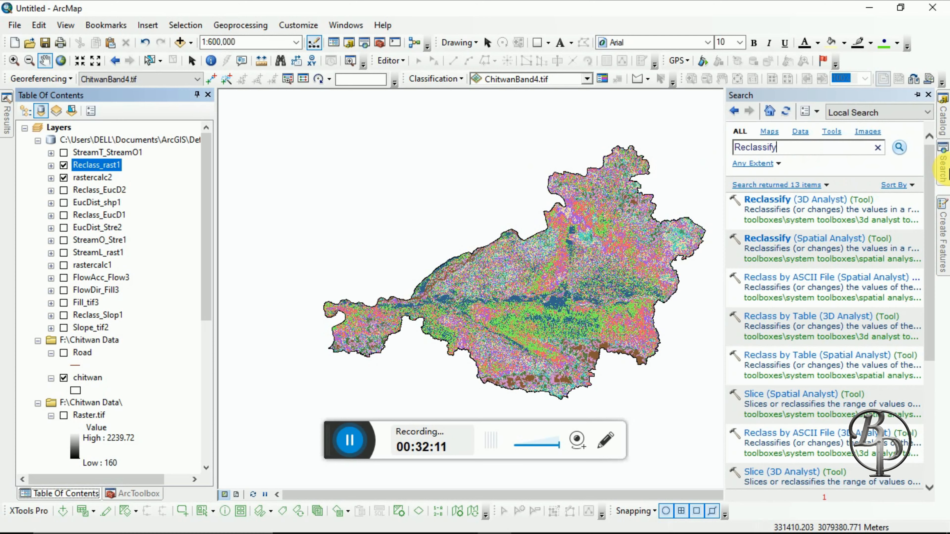
pyautogui.moveTo(781, 147); pyautogui.dragTo(716, 156)
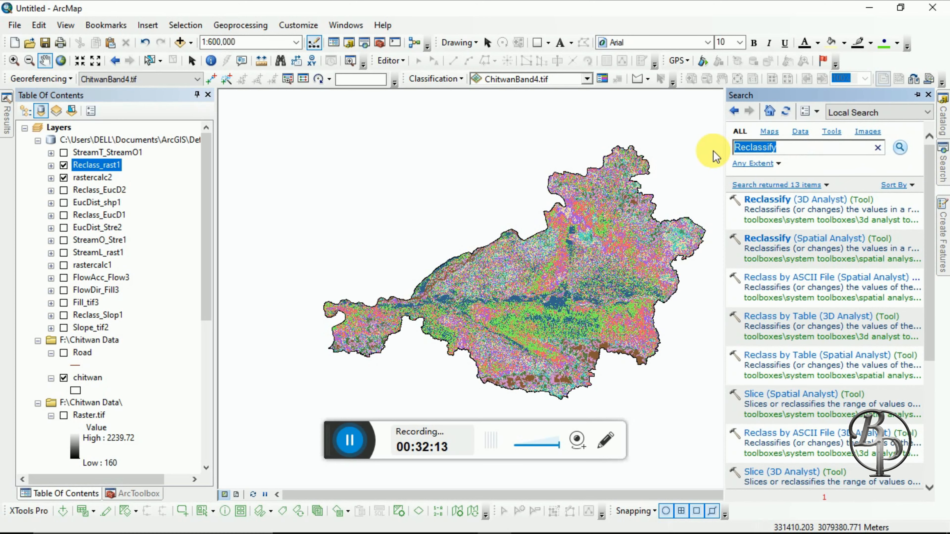
pyautogui.write('Weightage Ov')
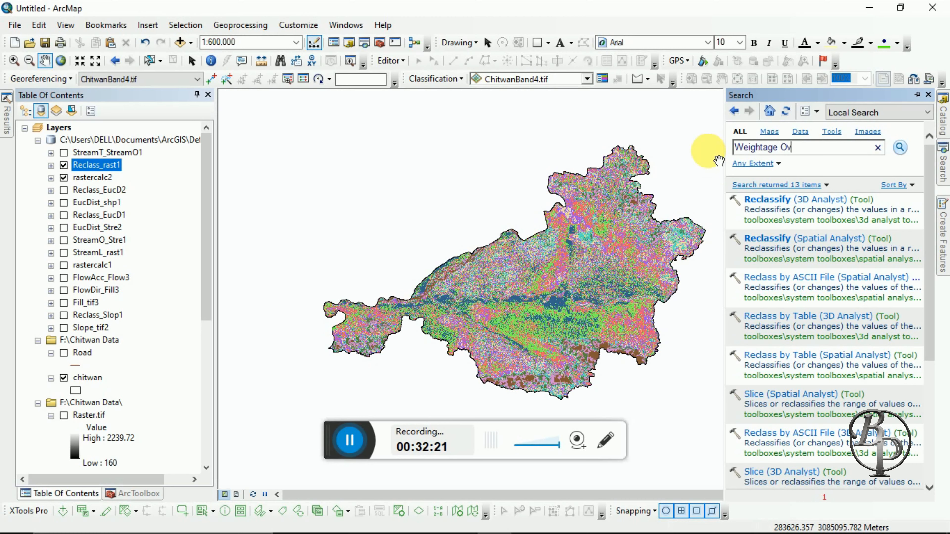
pyautogui.write('erlay')
pyautogui.press('Return')
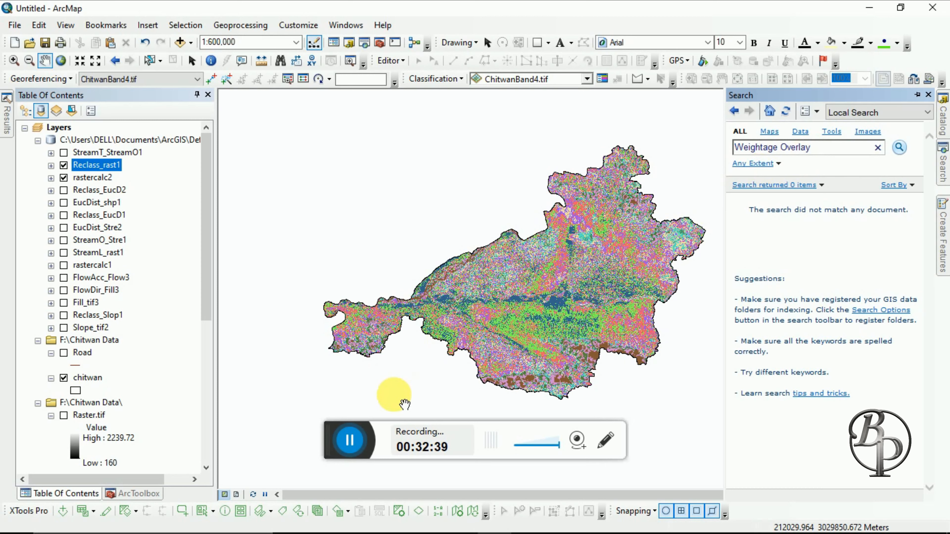
pyautogui.click(352, 443)
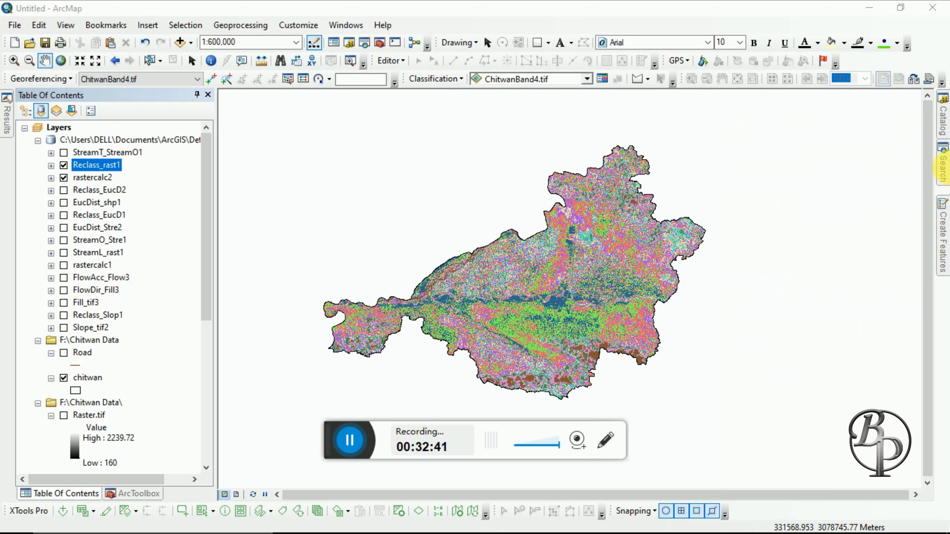
pyautogui.click(941, 172)
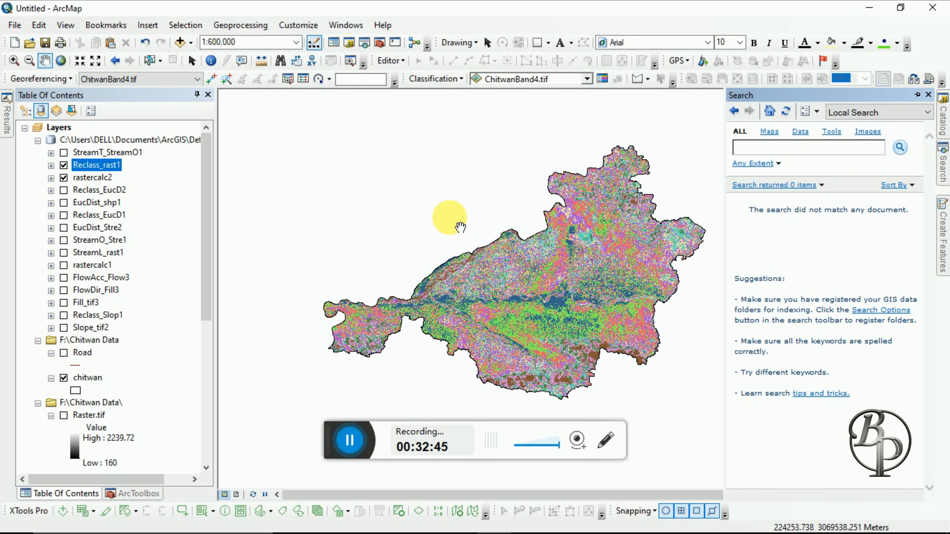
# - Start the Weighted Overlay tool from the Overlay toolset and add Reclass_rast1 with Value as its input field
pyautogui.click(129, 495)
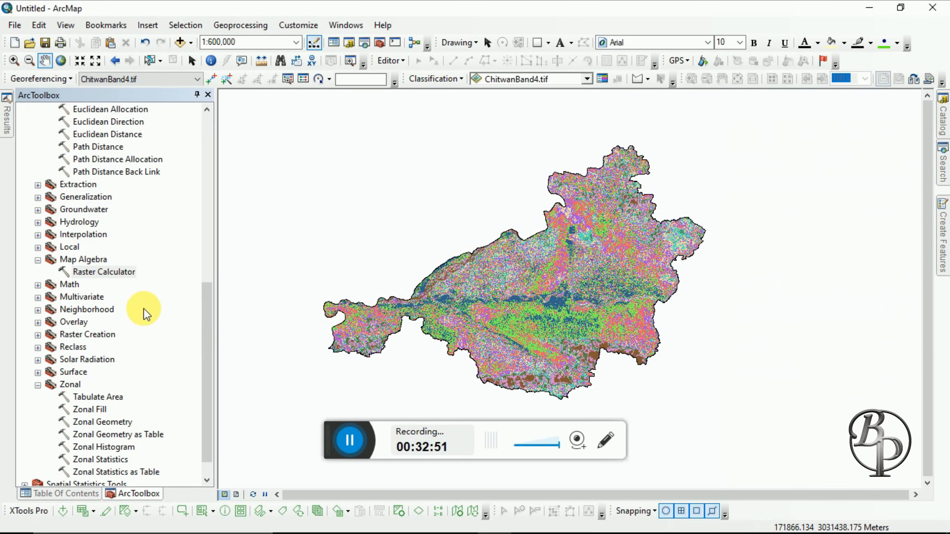
pyautogui.scroll(-1, 131, 324)
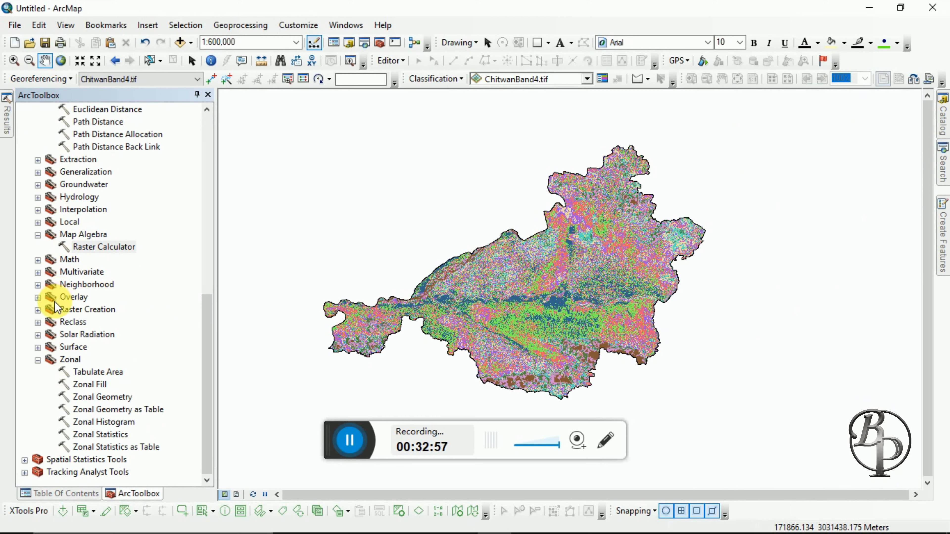
pyautogui.click(37, 297)
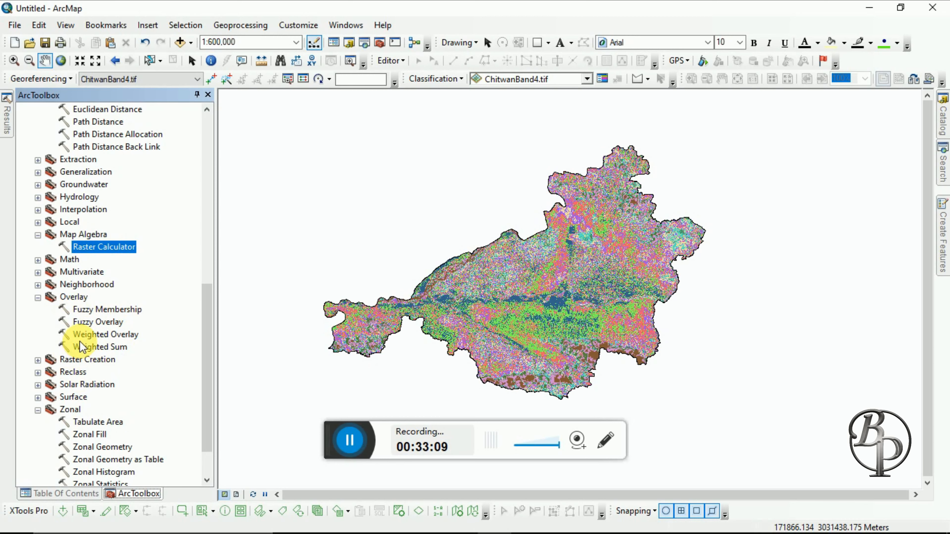
pyautogui.doubleClick(107, 335)
pyautogui.click(611, 112)
pyautogui.click(589, 110)
pyautogui.click(305, 124)
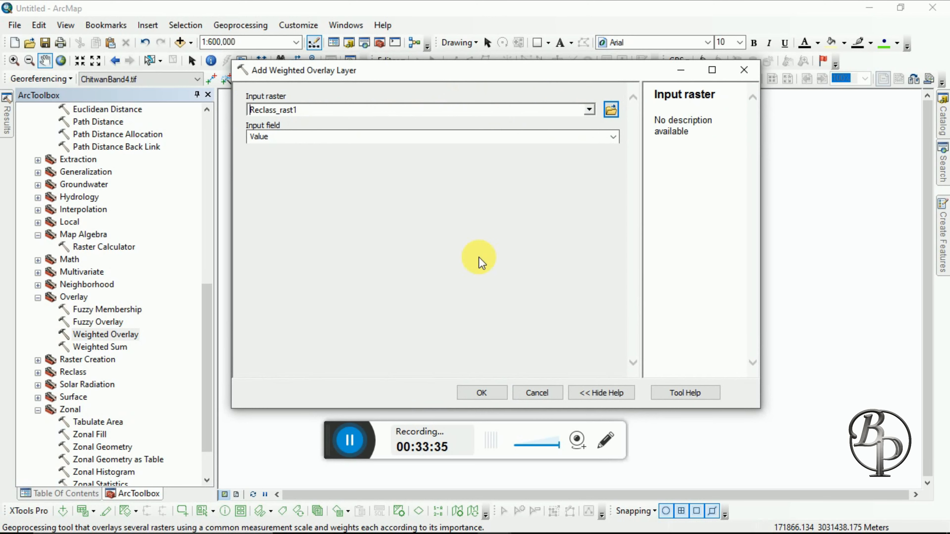
pyautogui.click(467, 392)
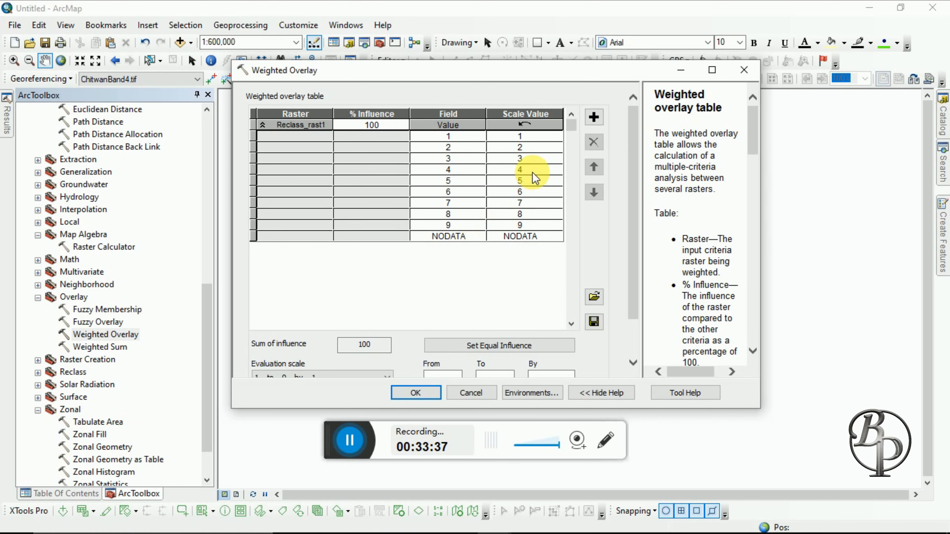
# - Add the reclassified distance rasters Reclass_EucD1 and Reclass_EucD2 to the weighted overlay table, using the Value field
pyautogui.click(593, 119)
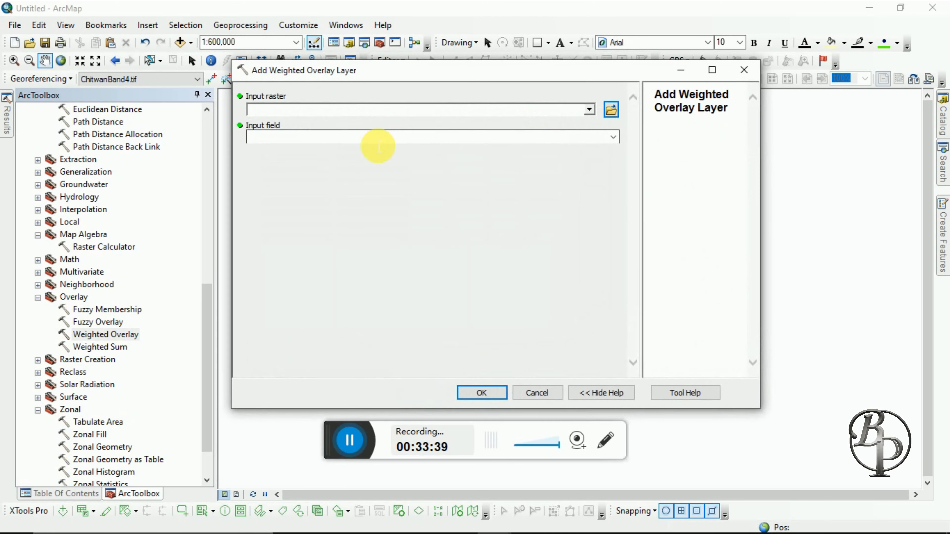
pyautogui.click(589, 109)
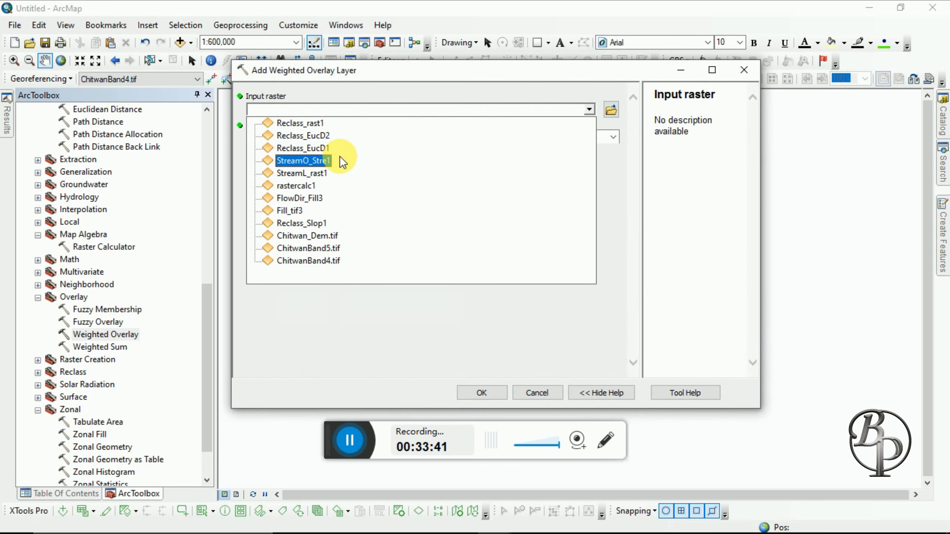
pyautogui.click(278, 148)
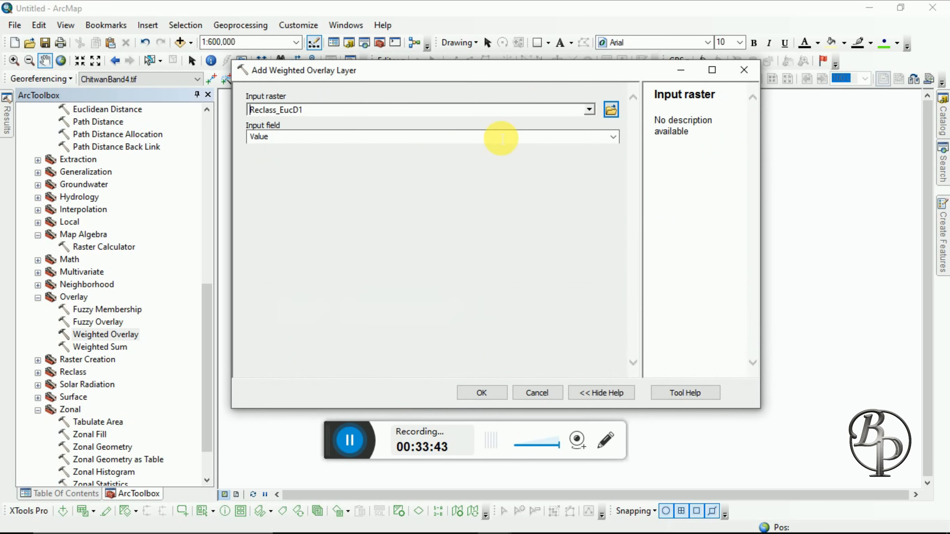
pyautogui.click(486, 393)
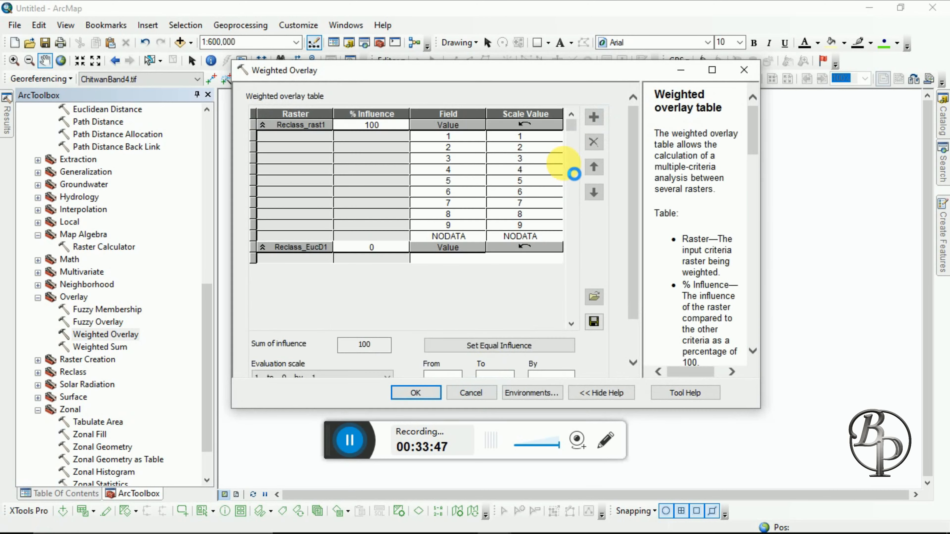
pyautogui.click(597, 117)
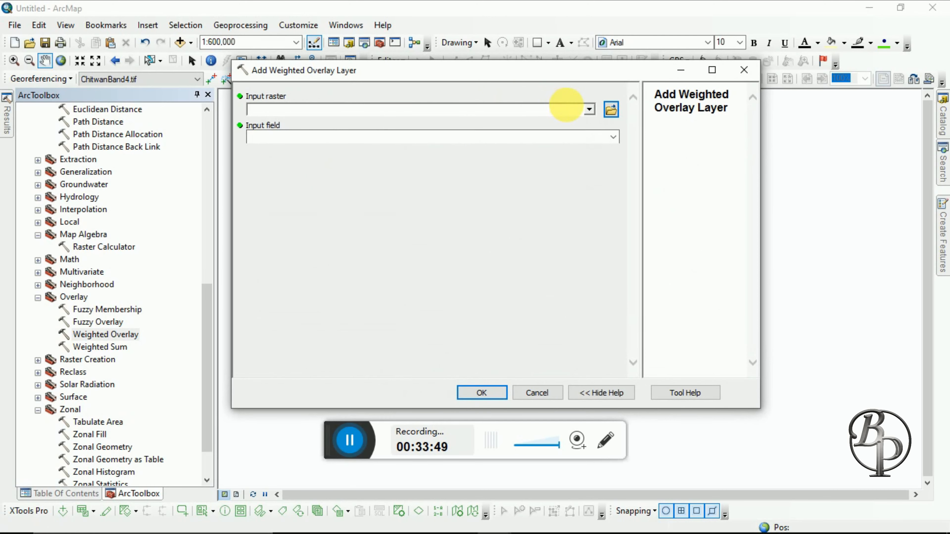
pyautogui.click(589, 110)
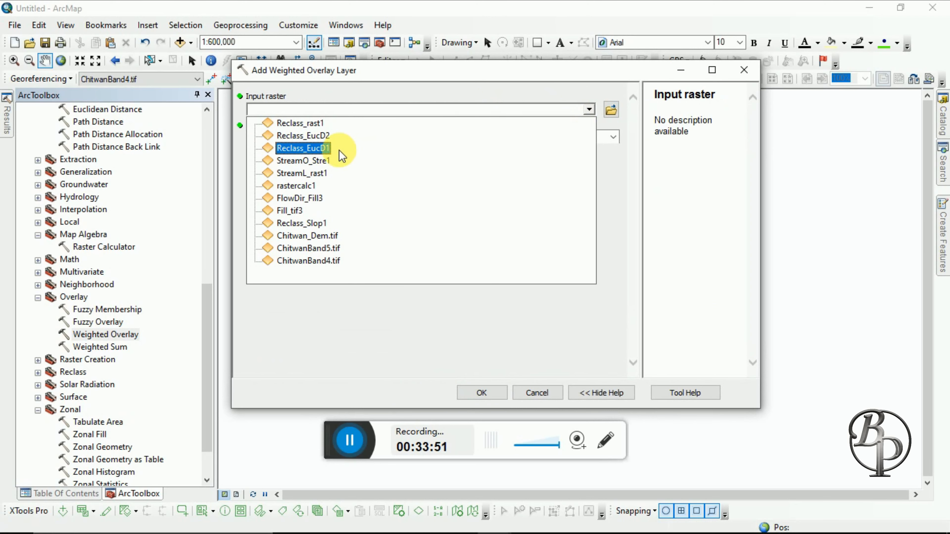
pyautogui.click(325, 136)
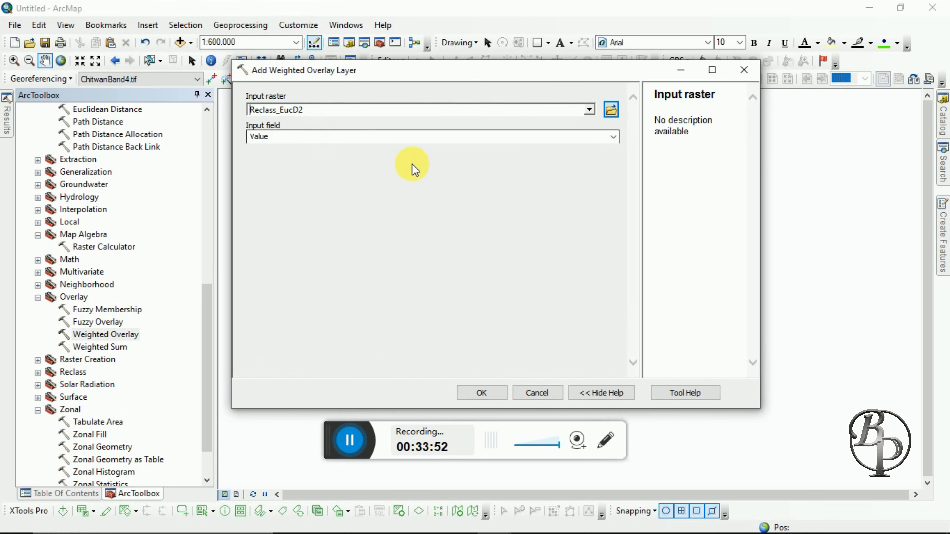
pyautogui.click(482, 392)
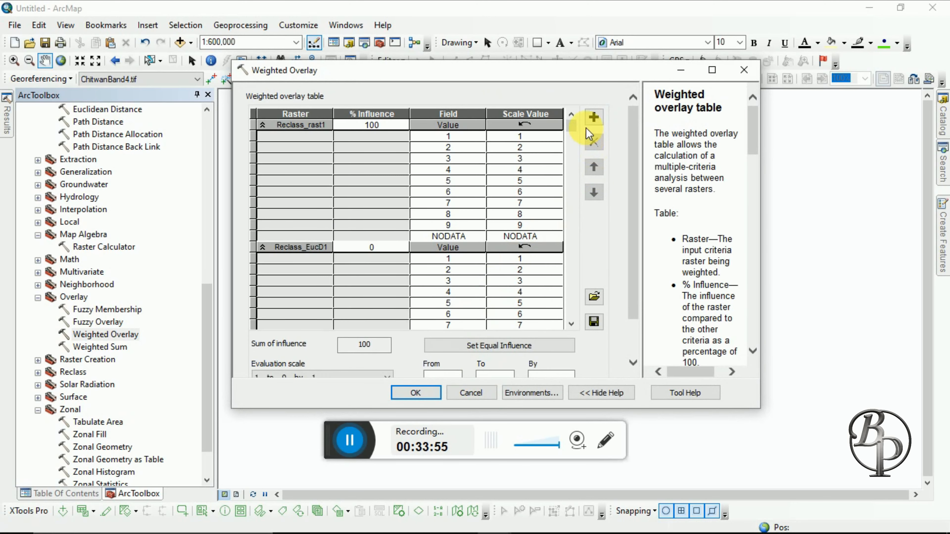
# - Add the reclassified slope raster Reclass_Slop1 to the weighted overlay table
pyautogui.click(593, 117)
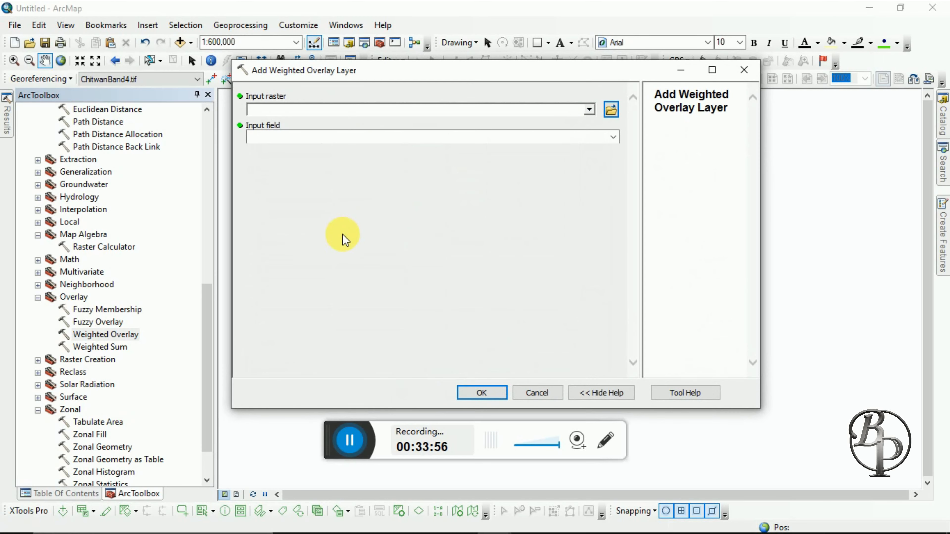
pyautogui.click(589, 109)
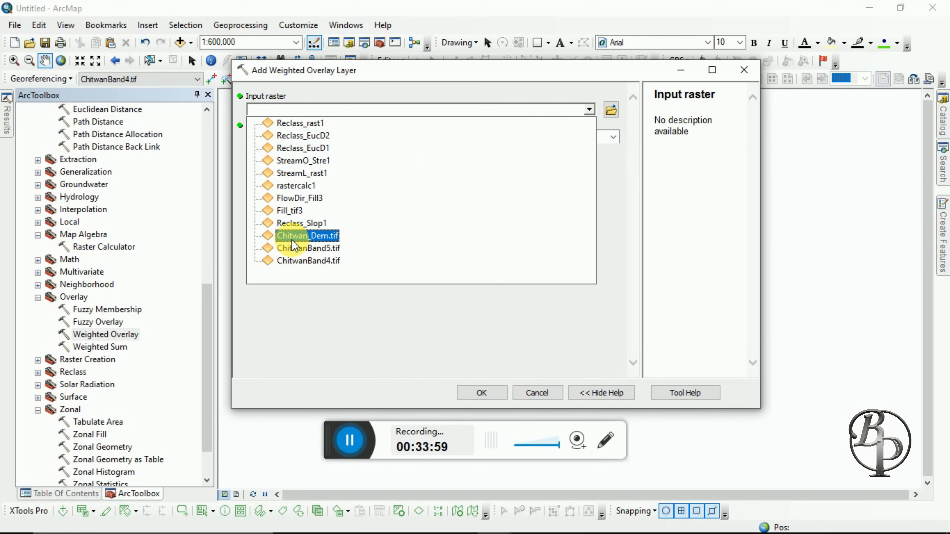
pyautogui.click(311, 223)
pyautogui.click(482, 392)
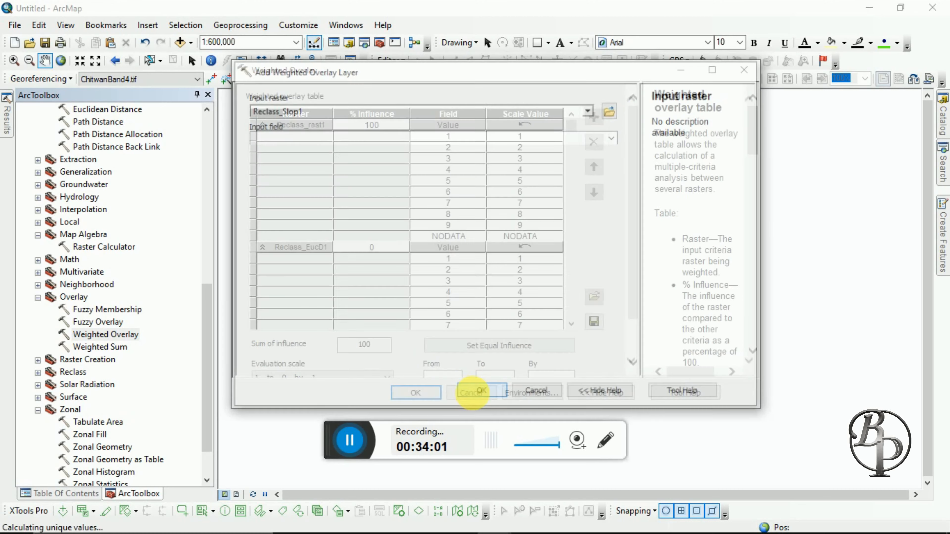
# - Review the weighted overlay table's rasters, influences and scale values, along with the evaluation scale and output raster settings
pyautogui.scroll(-2, 378, 192)
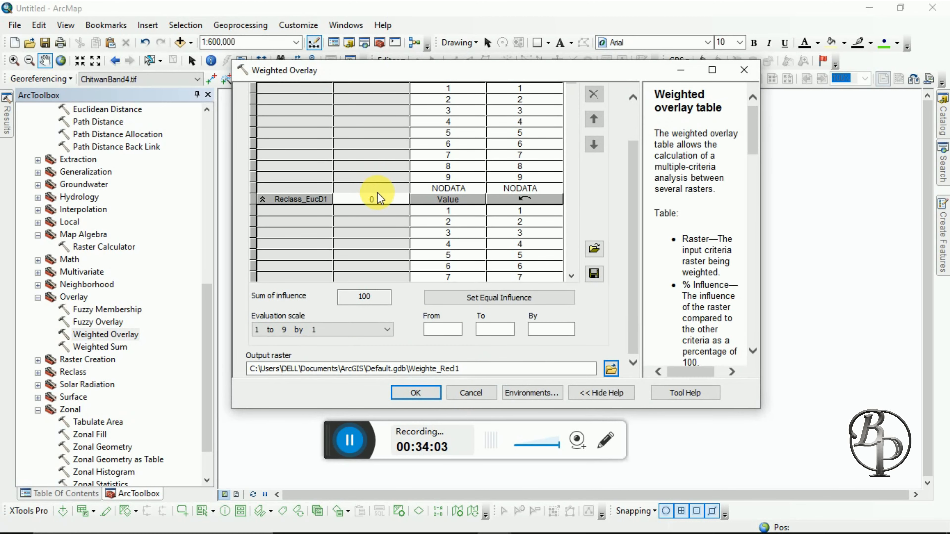
pyautogui.scroll(2, 370, 233)
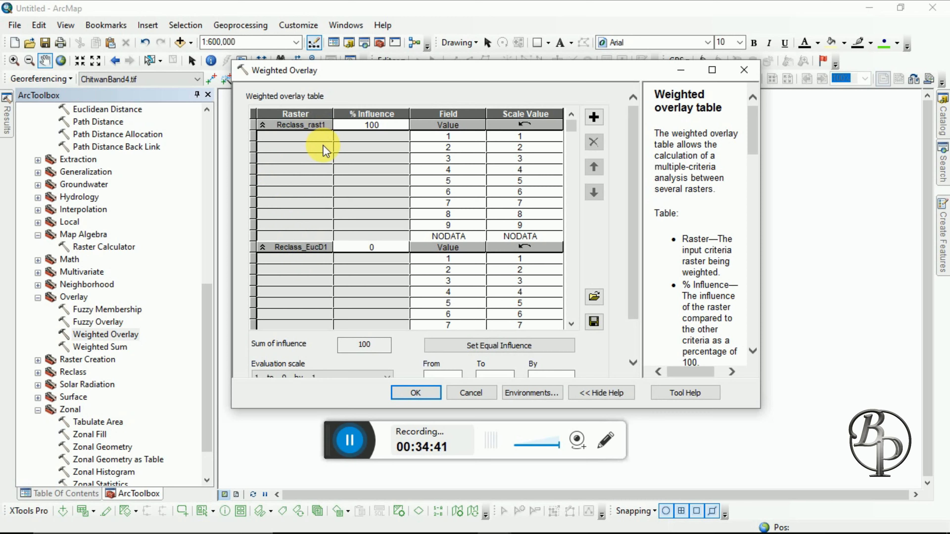
pyautogui.scroll(-1, 296, 237)
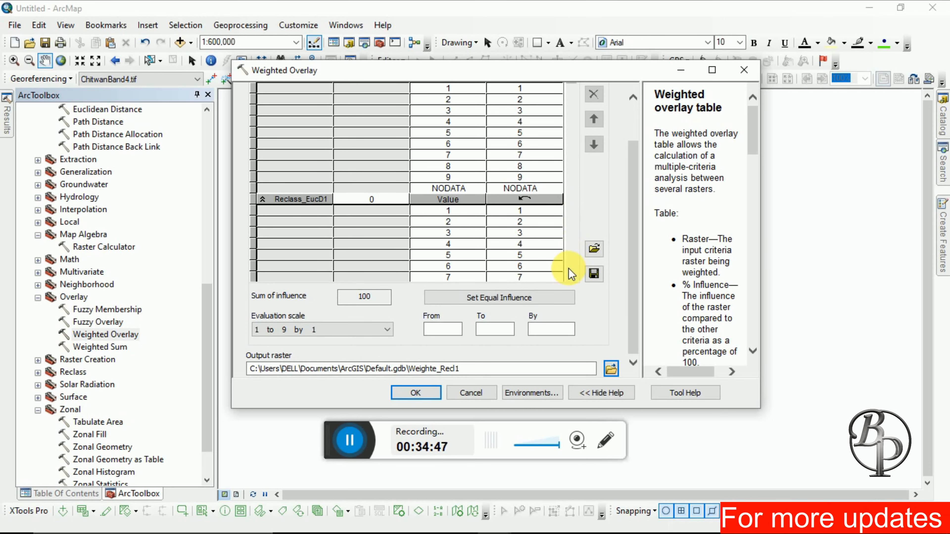
pyautogui.click(571, 275)
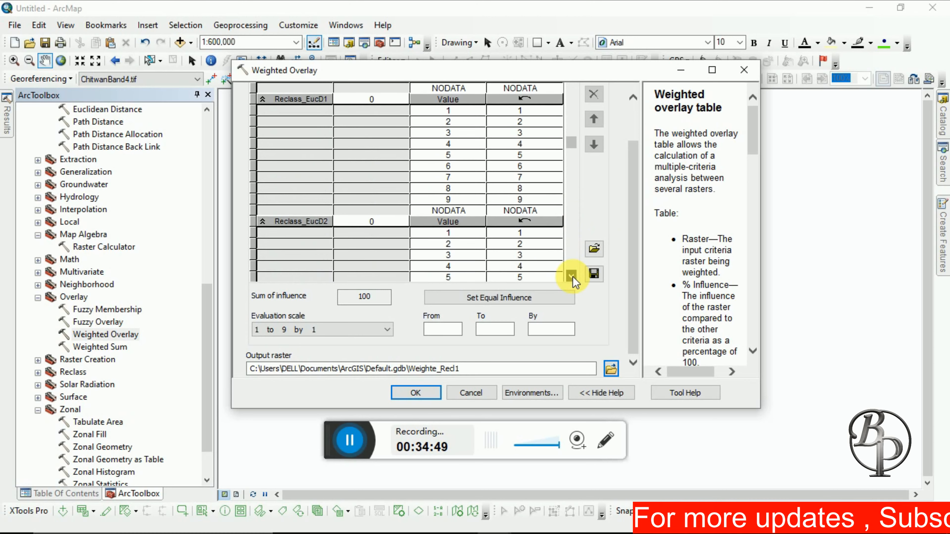
pyautogui.click(572, 275)
pyautogui.click(571, 275)
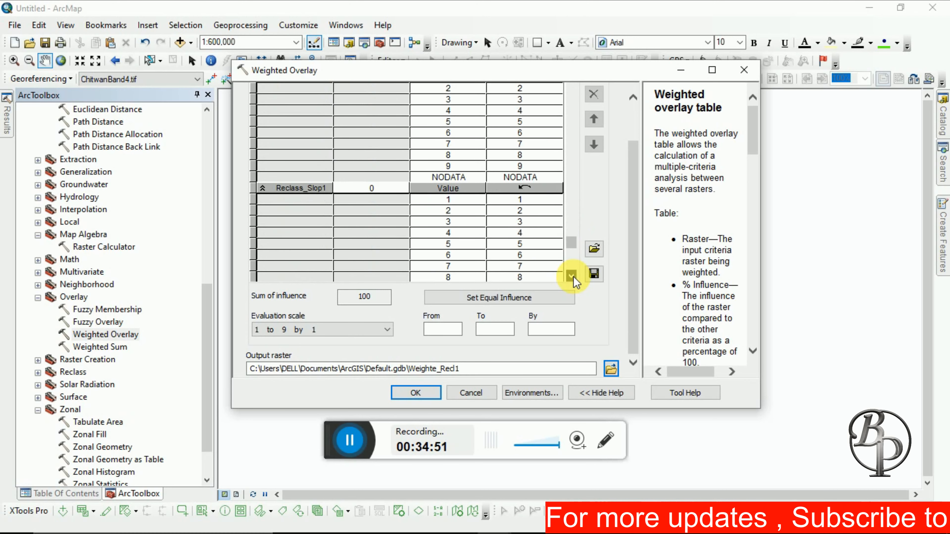
pyautogui.click(572, 275)
pyautogui.scroll(2, 570, 150)
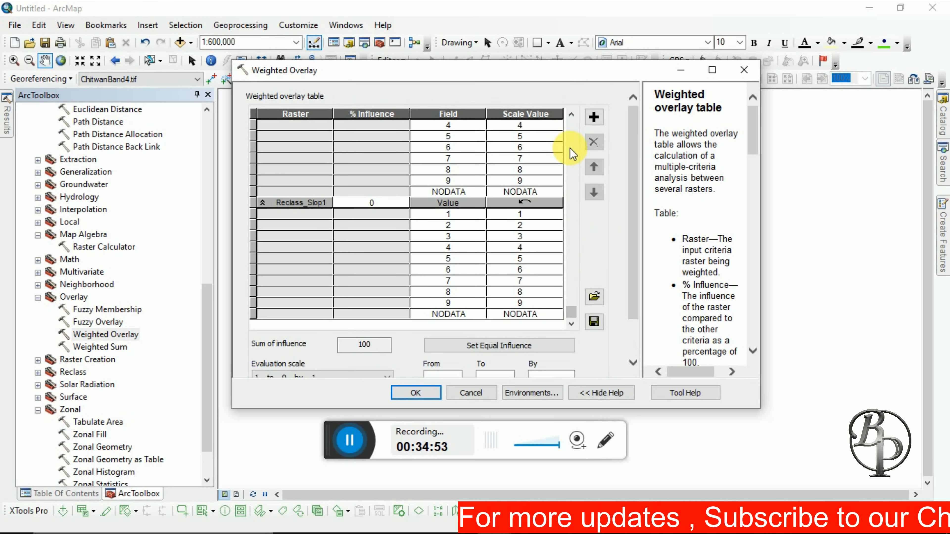
pyautogui.click(571, 114)
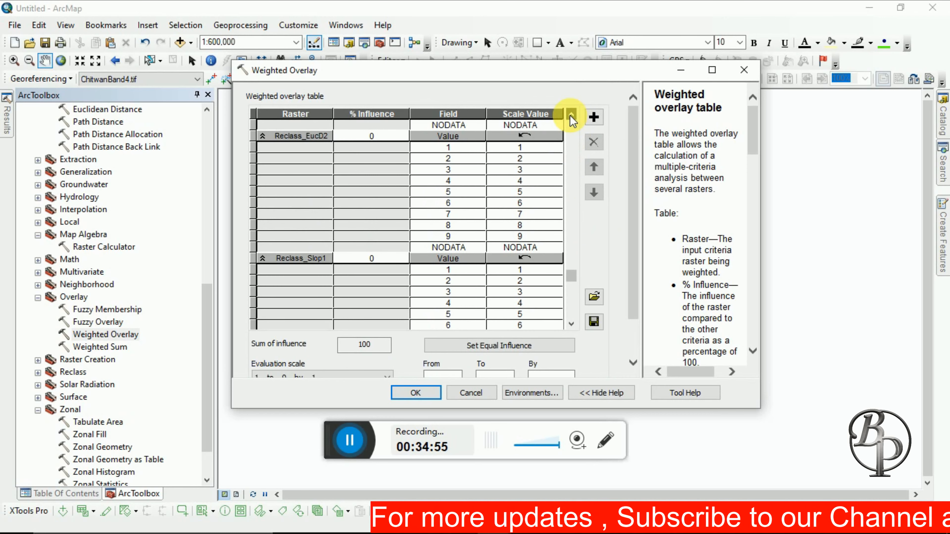
pyautogui.click(571, 115)
pyautogui.click(572, 114)
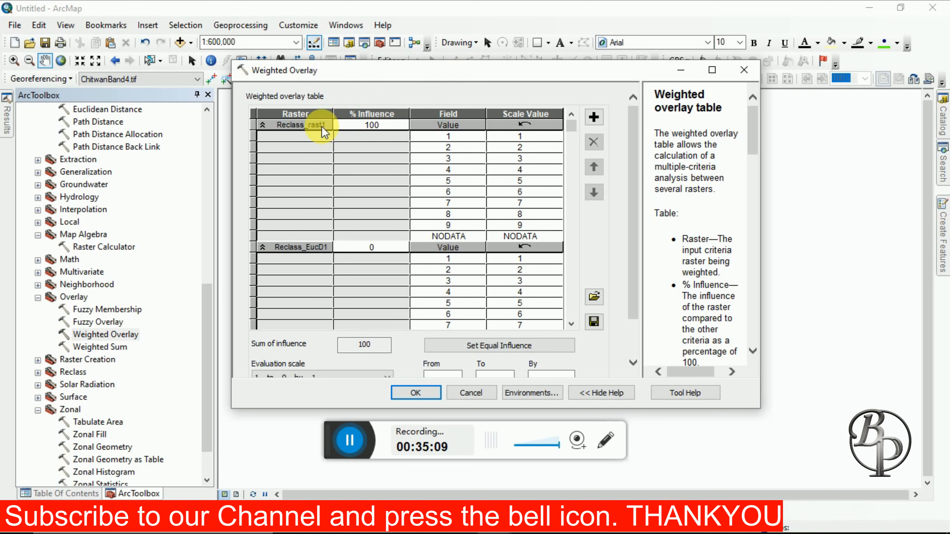
# - Set the % influence of Reclass_rast1 to 35 and of Reclass_EucD1 to 20 in the weighted overlay table
pyautogui.moveTo(393, 71); pyautogui.dragTo(430, 76)
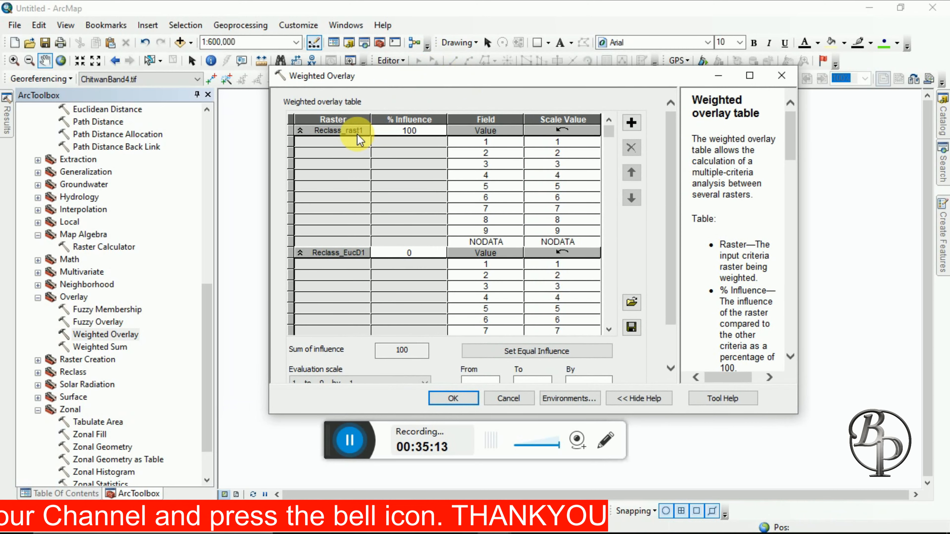
pyautogui.click(421, 132)
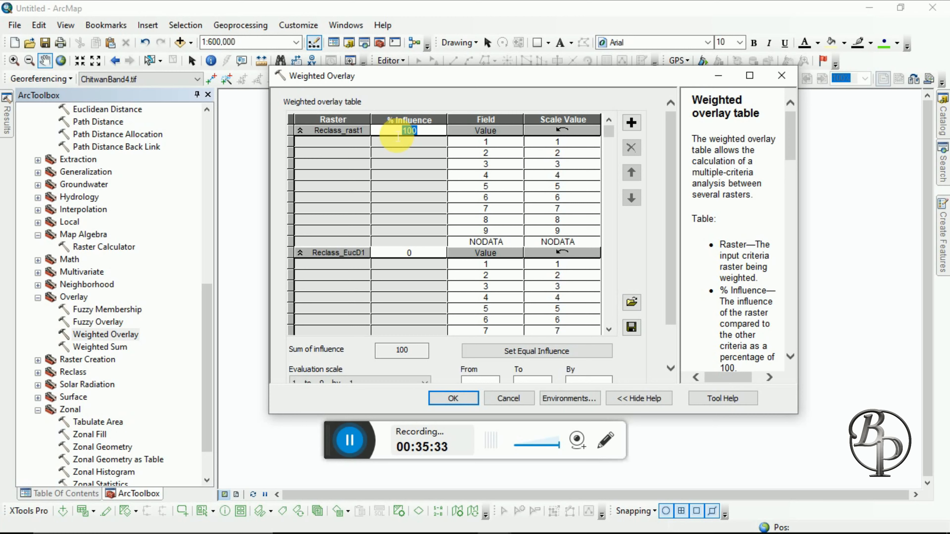
pyautogui.write('35')
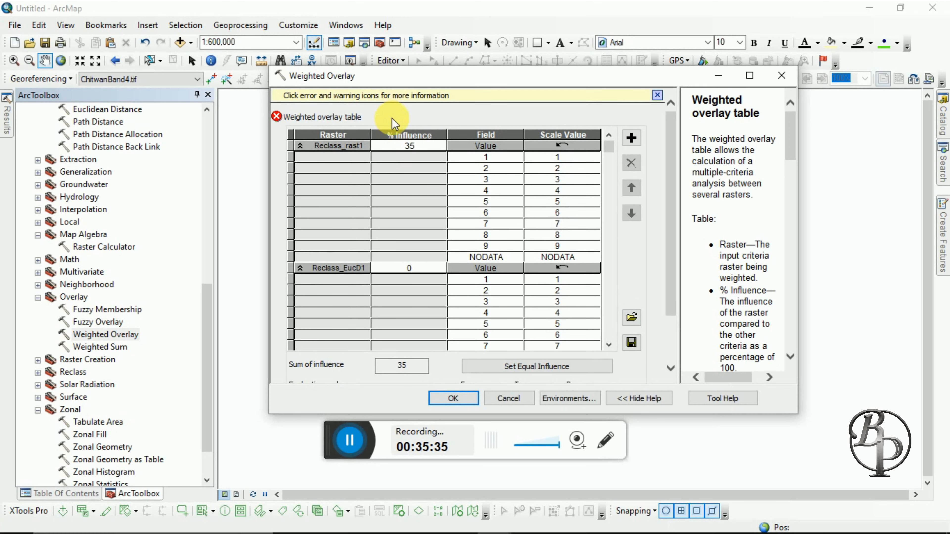
pyautogui.click(431, 268)
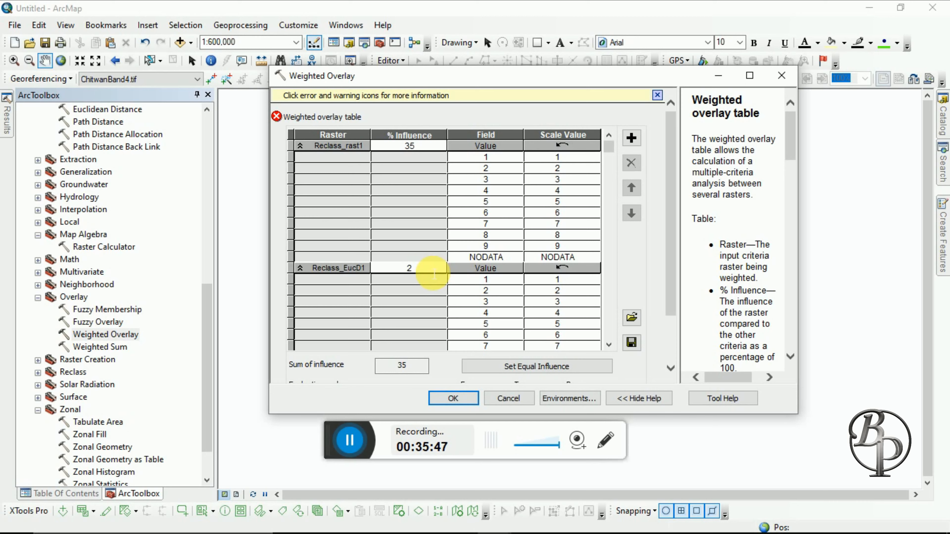
pyautogui.write('0')
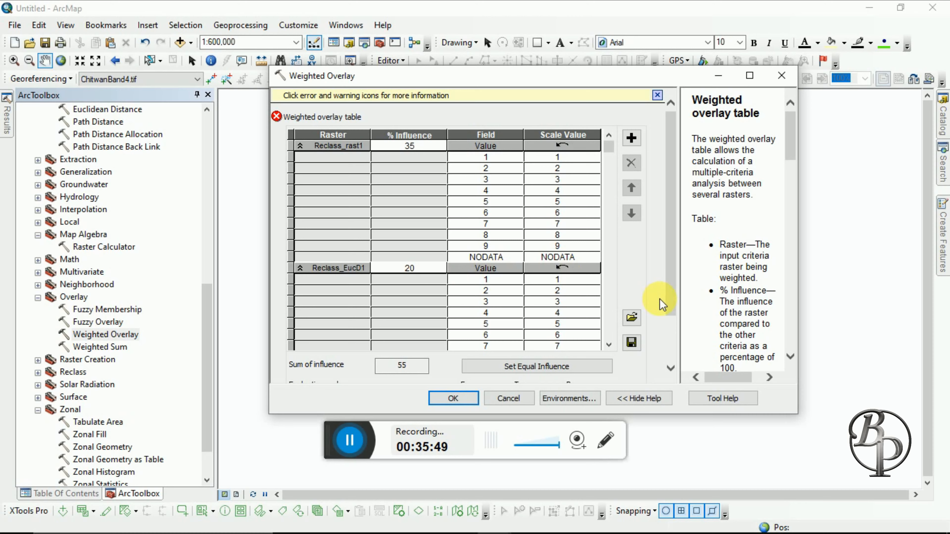
# - Set the % influence of Reclass_EucD2 to 30 in the weighted overlay table
pyautogui.click(670, 368)
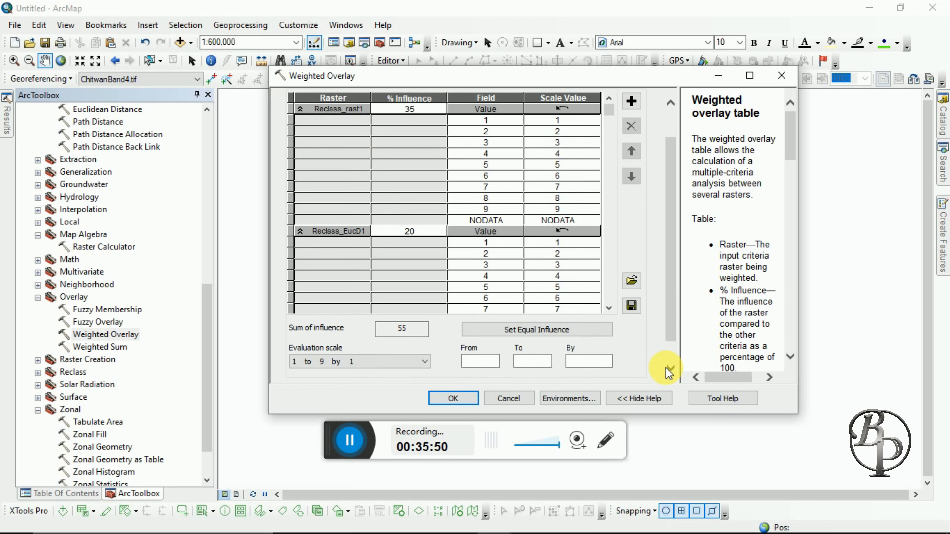
pyautogui.click(419, 240)
pyautogui.scroll(-2, 426, 263)
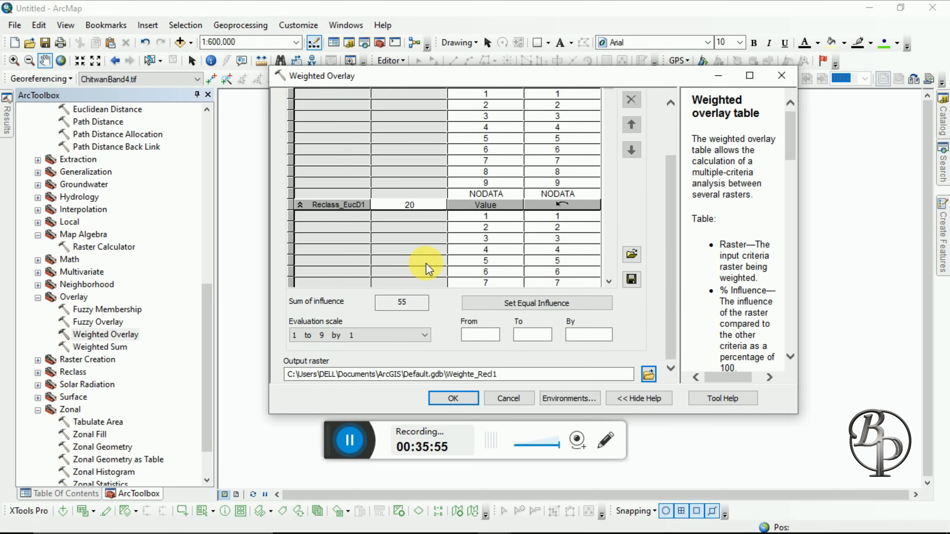
pyautogui.click(609, 283)
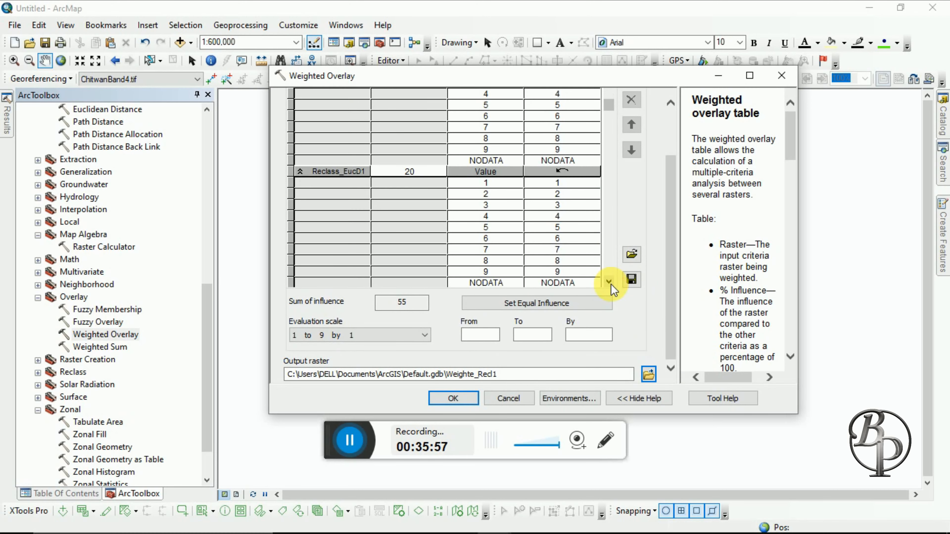
pyautogui.click(609, 282)
pyautogui.click(411, 249)
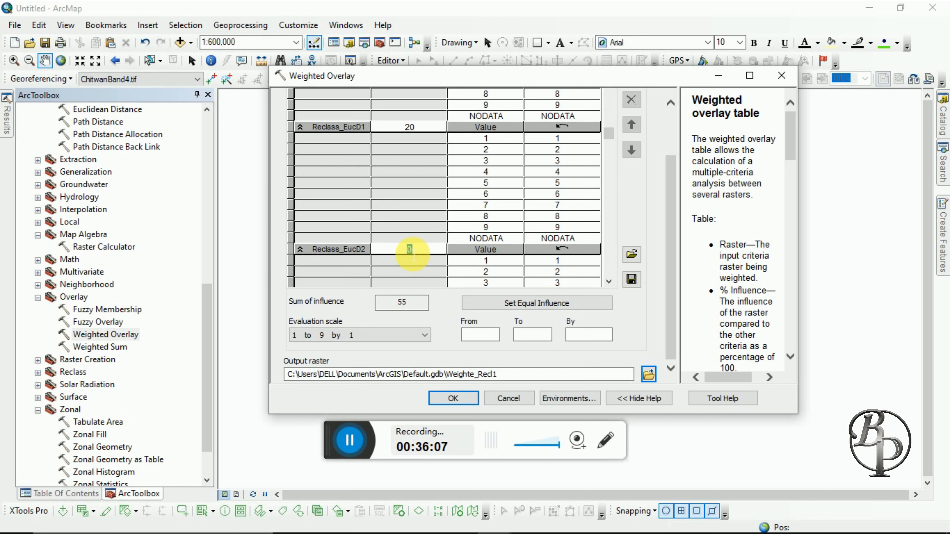
pyautogui.write('30')
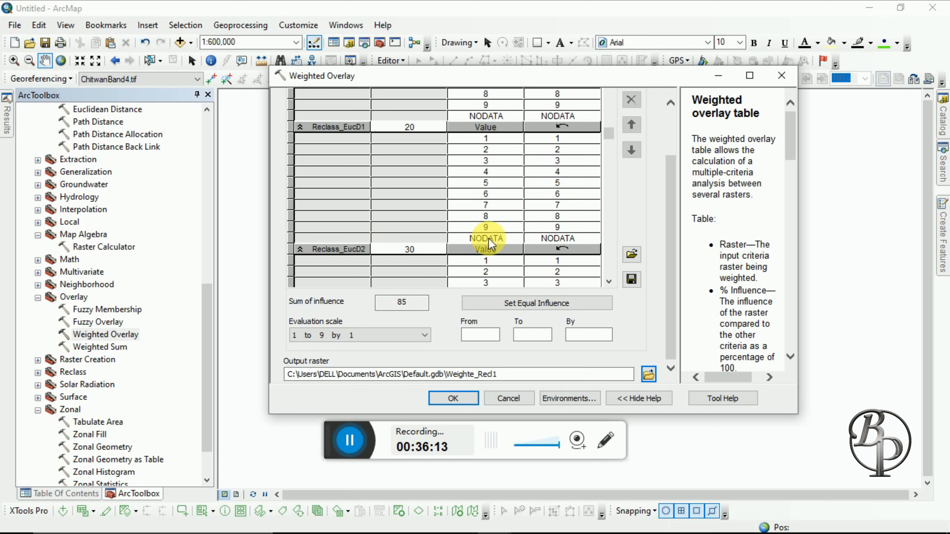
# - Set the % influence of Reclass_Slop1 to 15 in the weighted overlay table
pyautogui.click(609, 281)
pyautogui.click(611, 282)
pyautogui.click(611, 282)
pyautogui.click(610, 282)
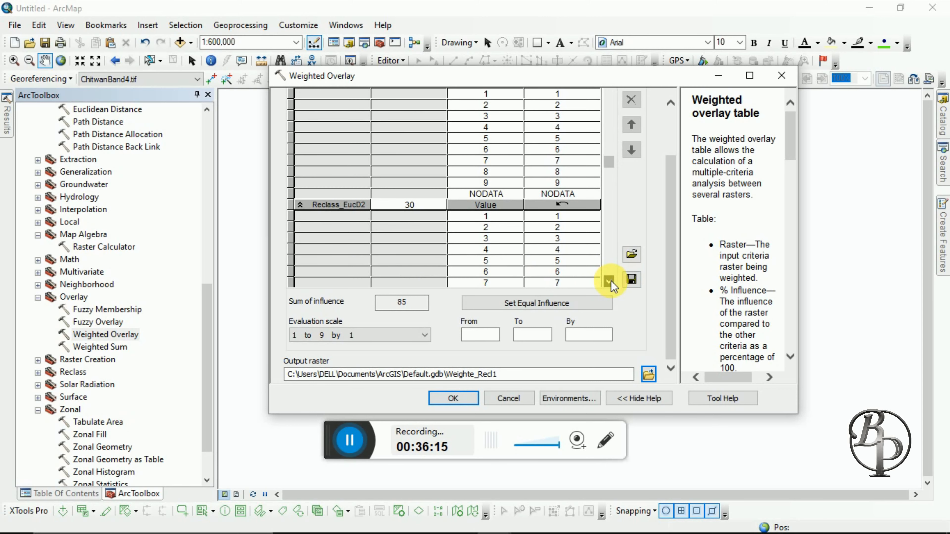
pyautogui.click(416, 216)
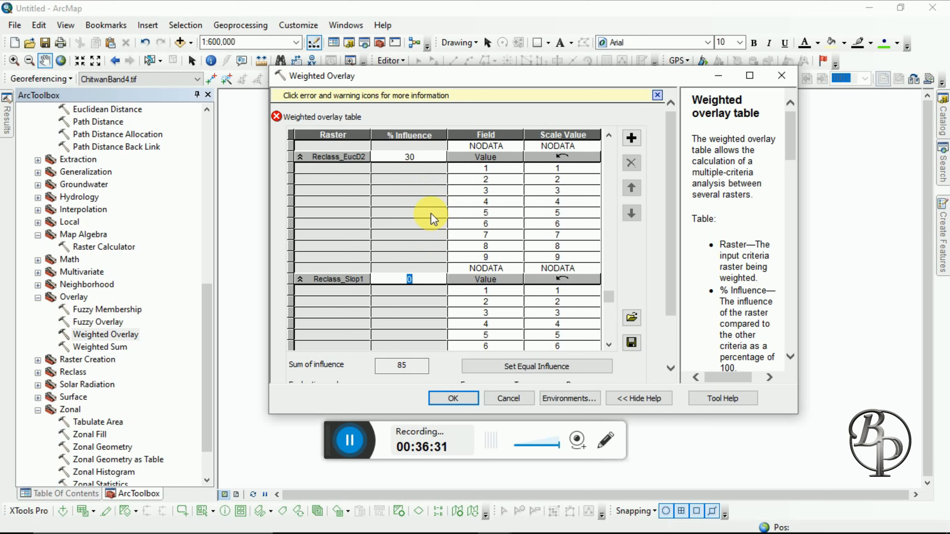
pyautogui.click(609, 136)
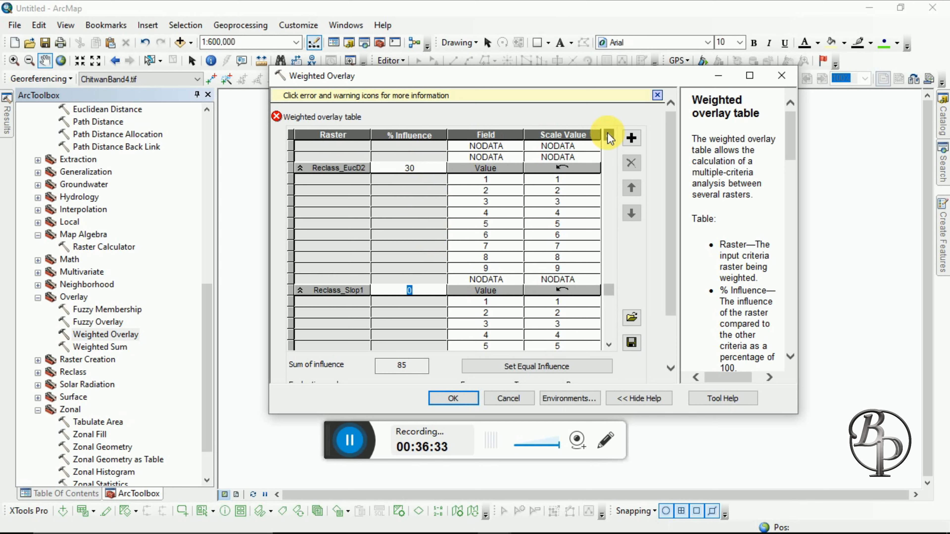
pyautogui.click(609, 136)
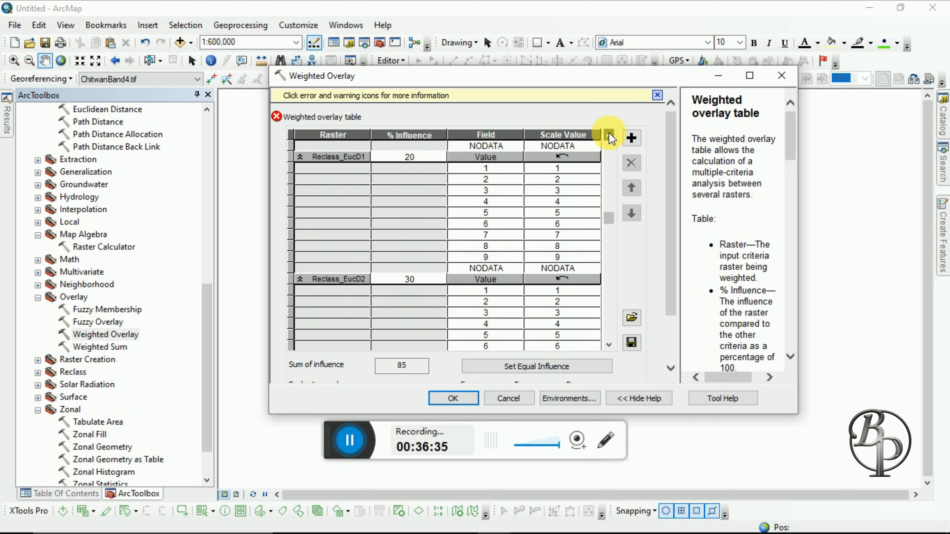
pyautogui.click(608, 136)
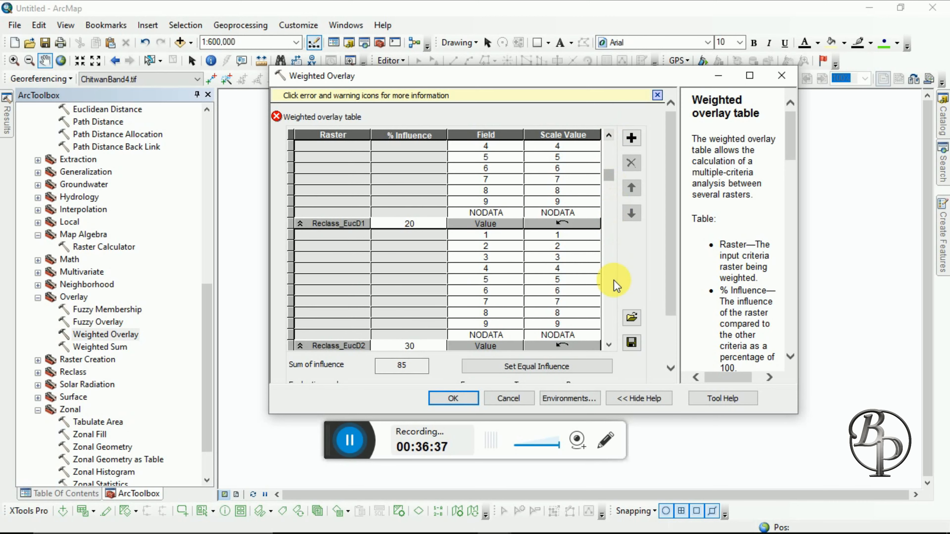
pyautogui.click(608, 345)
pyautogui.click(608, 345)
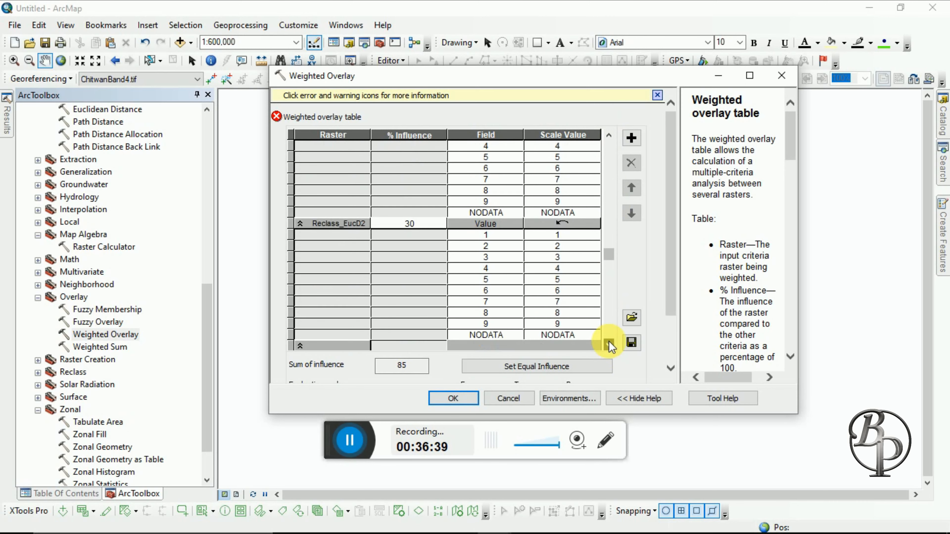
pyautogui.click(609, 345)
pyautogui.click(609, 345)
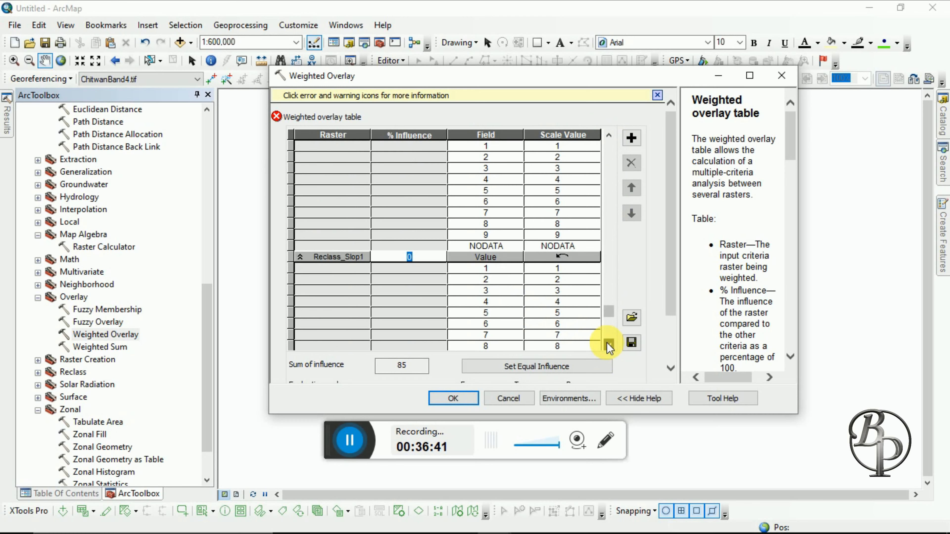
pyautogui.click(609, 344)
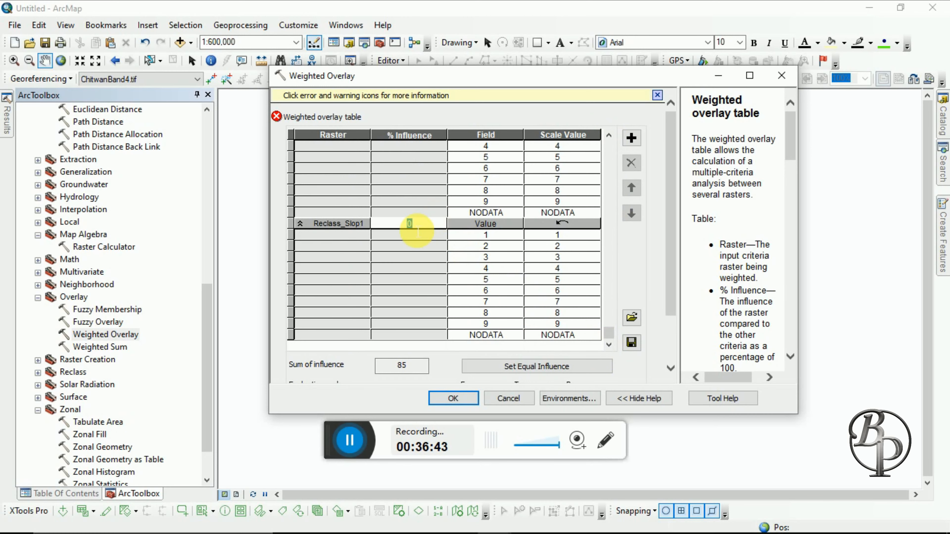
pyautogui.write('15')
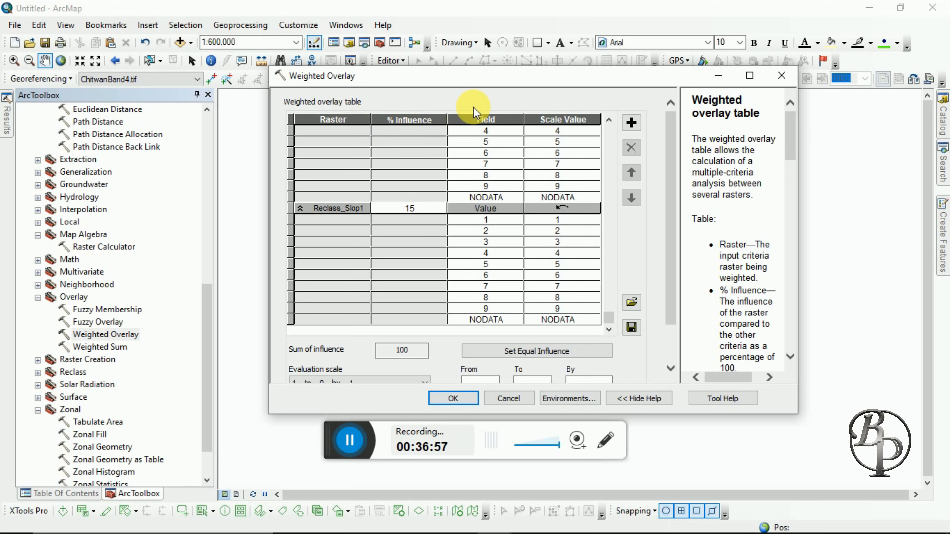
# - Run the weighted overlay with output raster Weighte_Recl1 and display the map's layer list
pyautogui.scroll(-2, 467, 318)
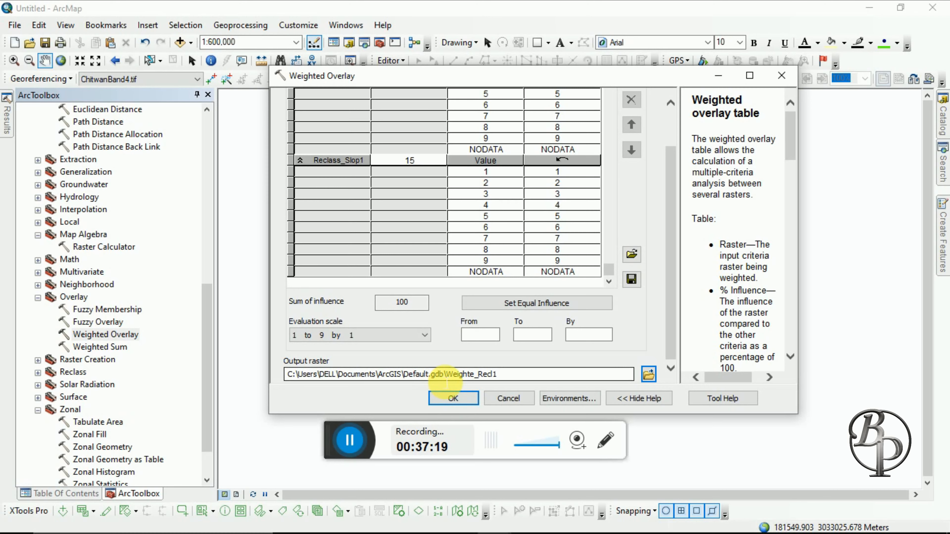
pyautogui.click(451, 402)
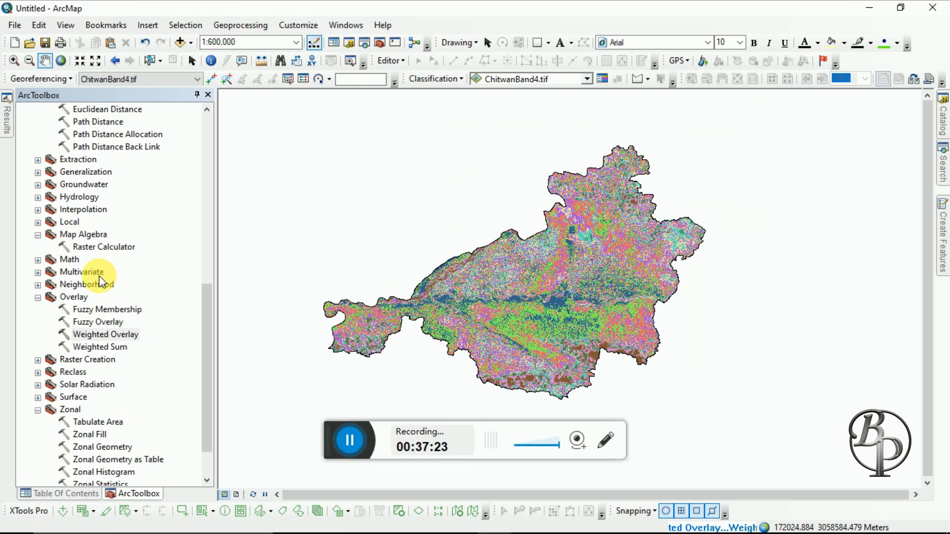
pyautogui.scroll(4, 99, 275)
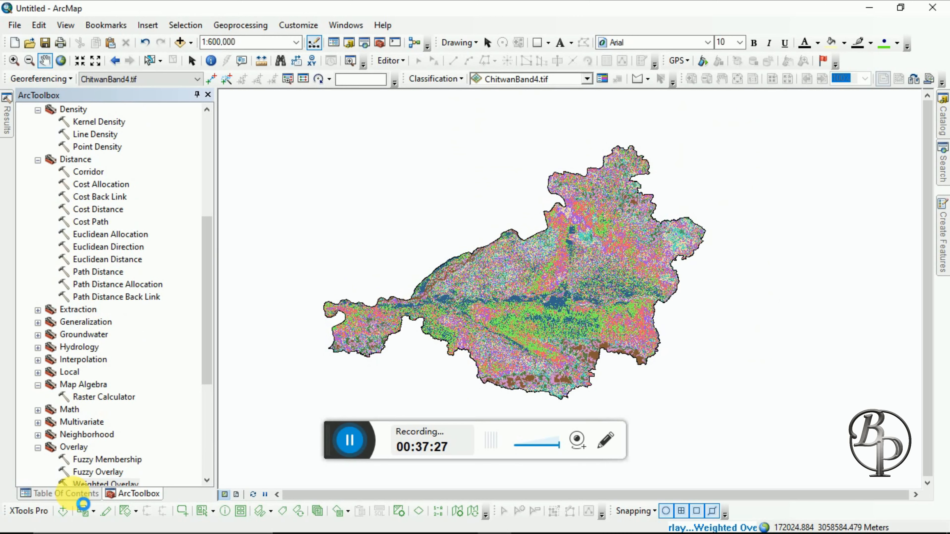
pyautogui.click(73, 494)
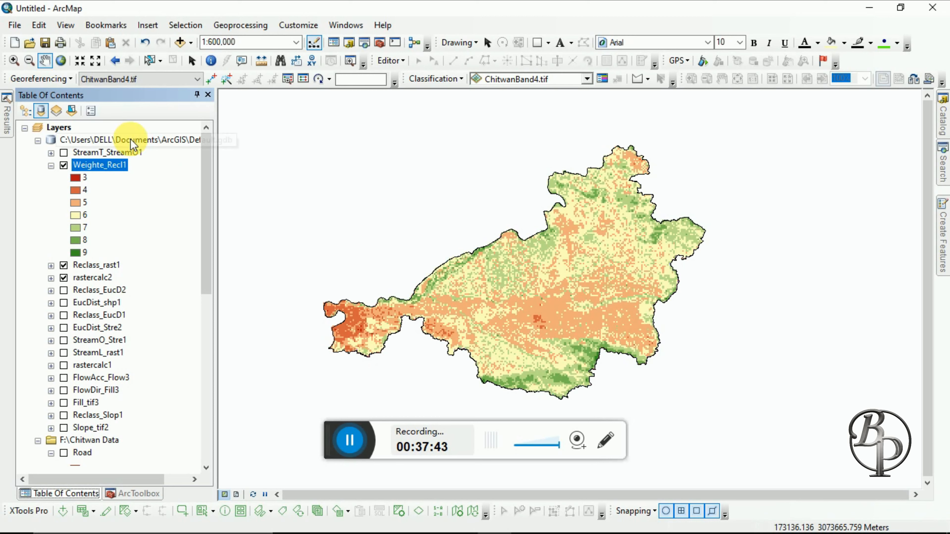
# - Hide the Reclass_rast1, rastercalc2 and ChitwanBand5.tif layers
pyautogui.click(7, 109)
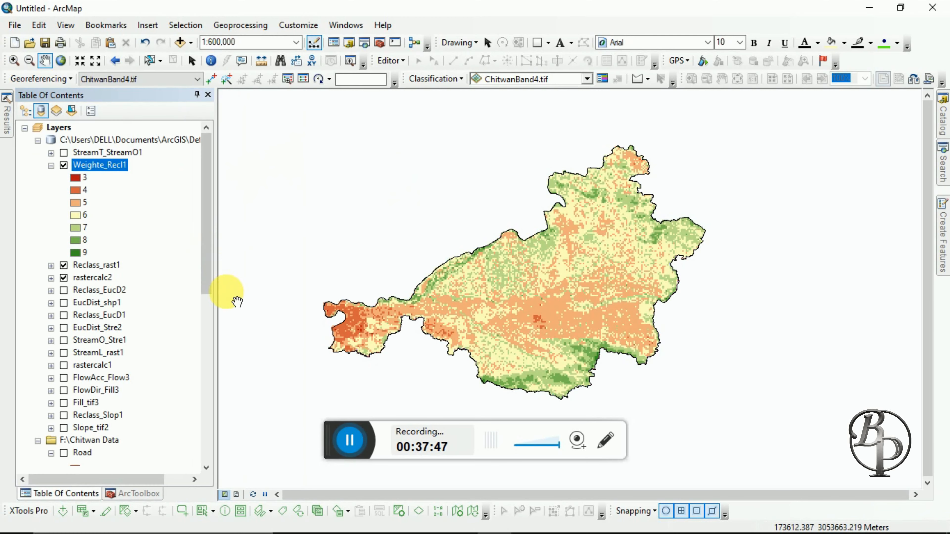
pyautogui.click(206, 314)
pyautogui.click(202, 229)
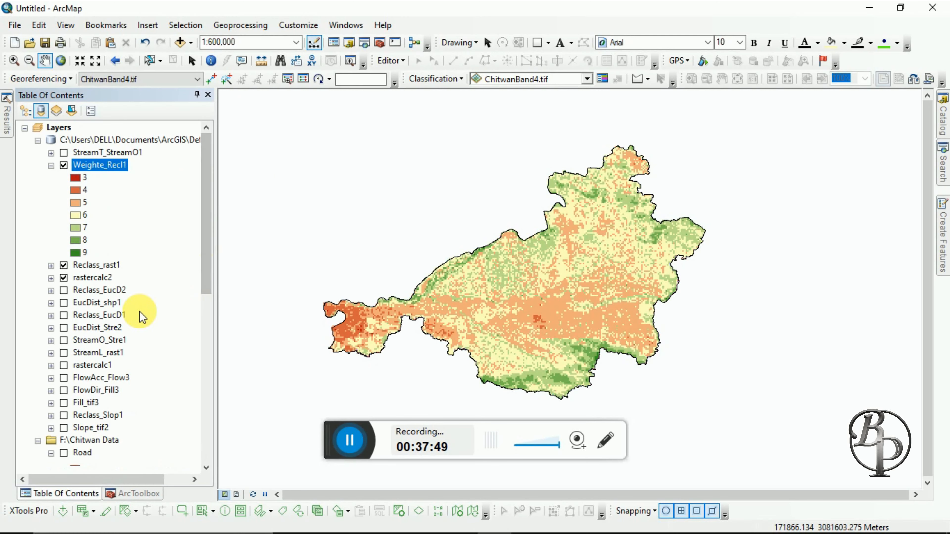
pyautogui.click(64, 265)
pyautogui.click(64, 277)
pyautogui.scroll(-1, 69, 353)
pyautogui.scroll(-4, 68, 354)
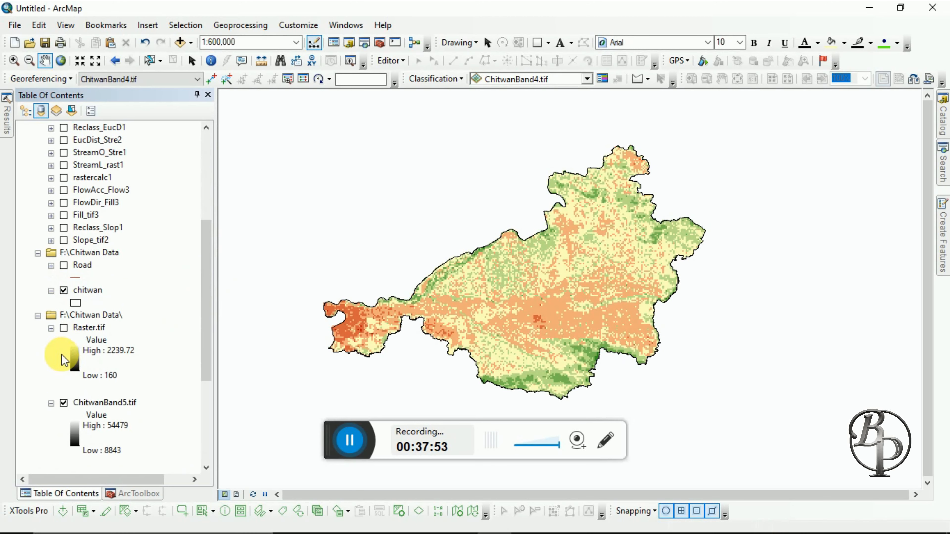
pyautogui.click(63, 403)
pyautogui.scroll(-2, 67, 402)
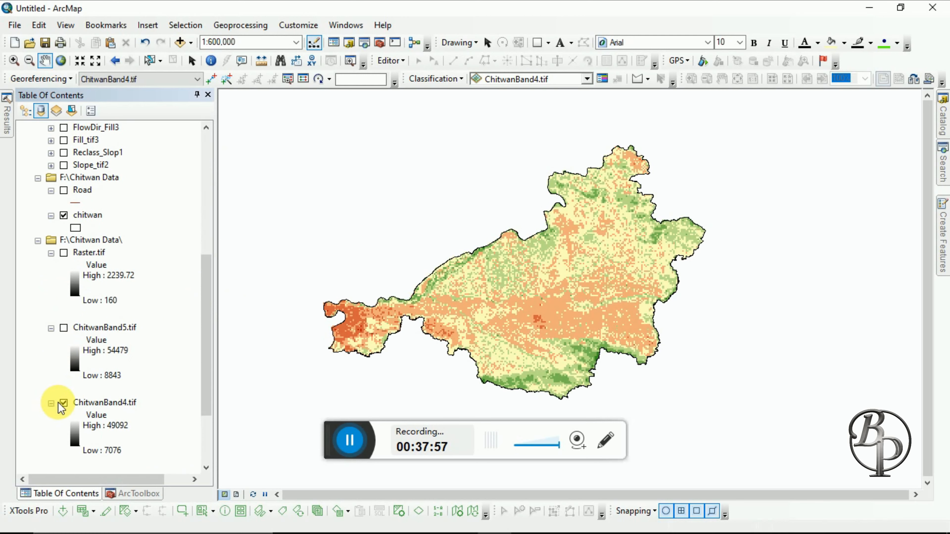
pyautogui.scroll(7, 142, 266)
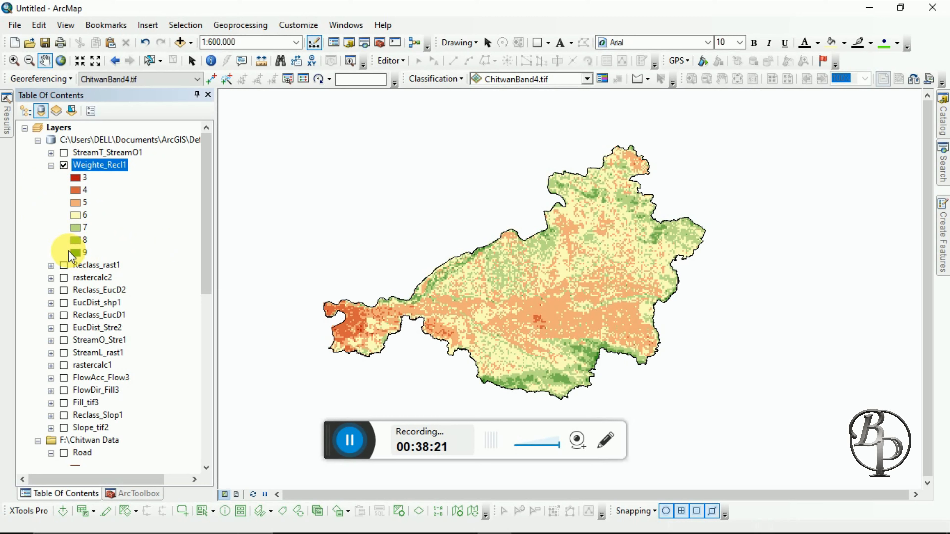
pyautogui.click(74, 253)
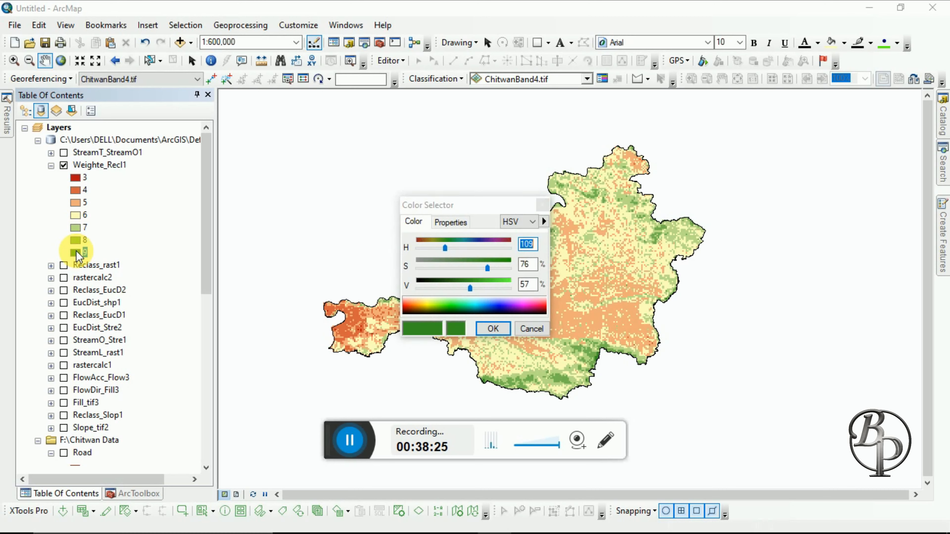
pyautogui.click(542, 204)
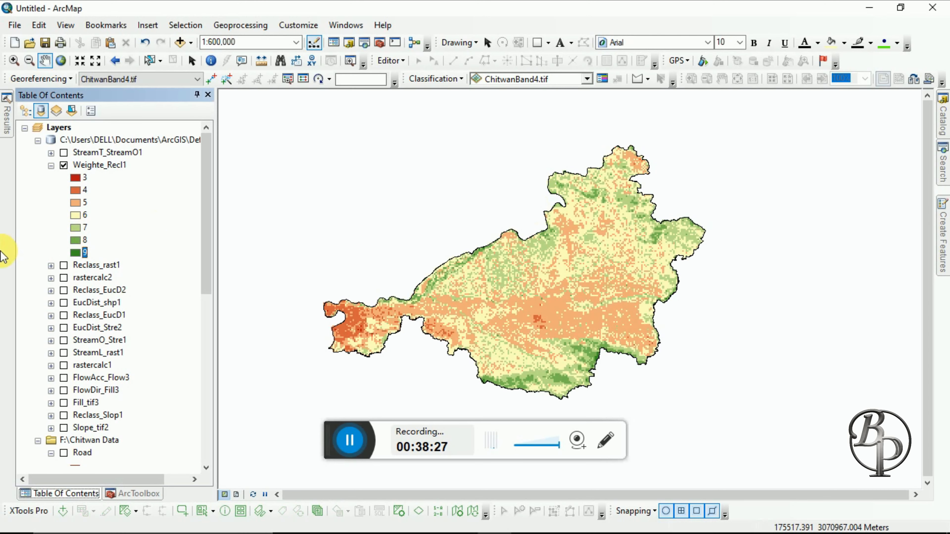
pyautogui.click(75, 254)
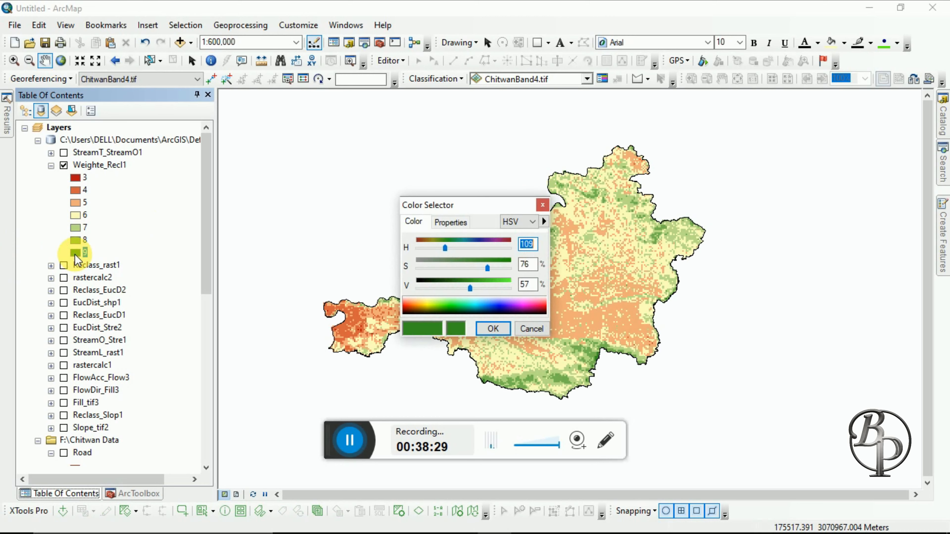
pyautogui.click(543, 205)
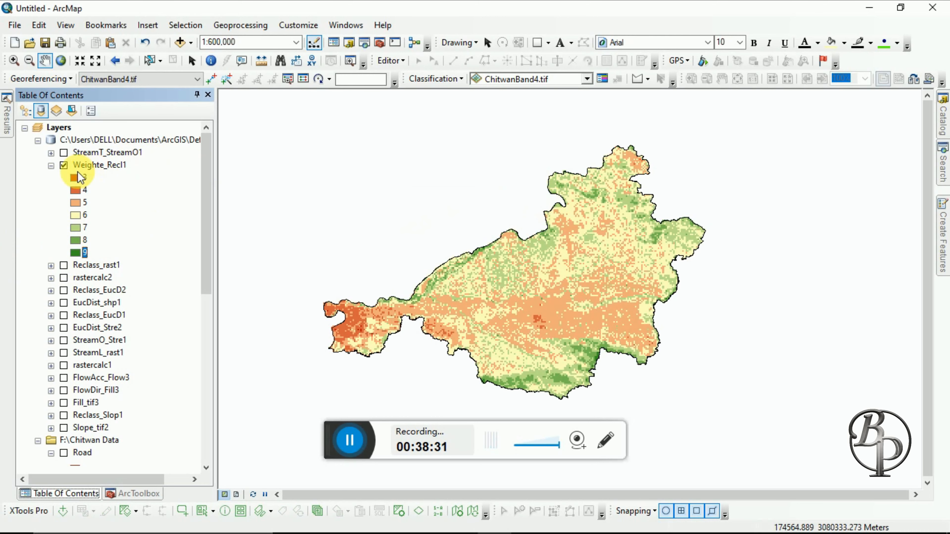
# - Symbolize Weighte_Recl1 by unique values with the green-yellow-red color scheme, running from green for 3 to red for 9
pyautogui.rightClick(86, 165)
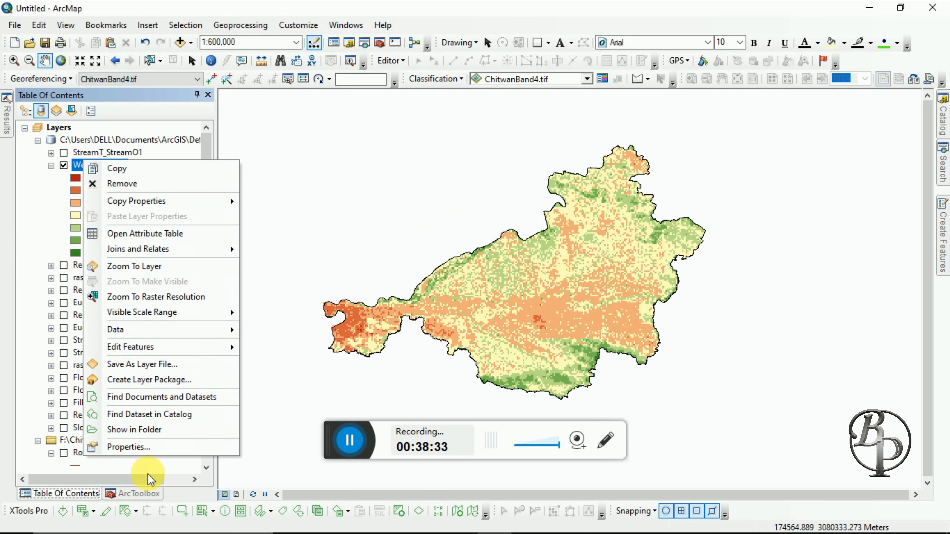
pyautogui.click(126, 451)
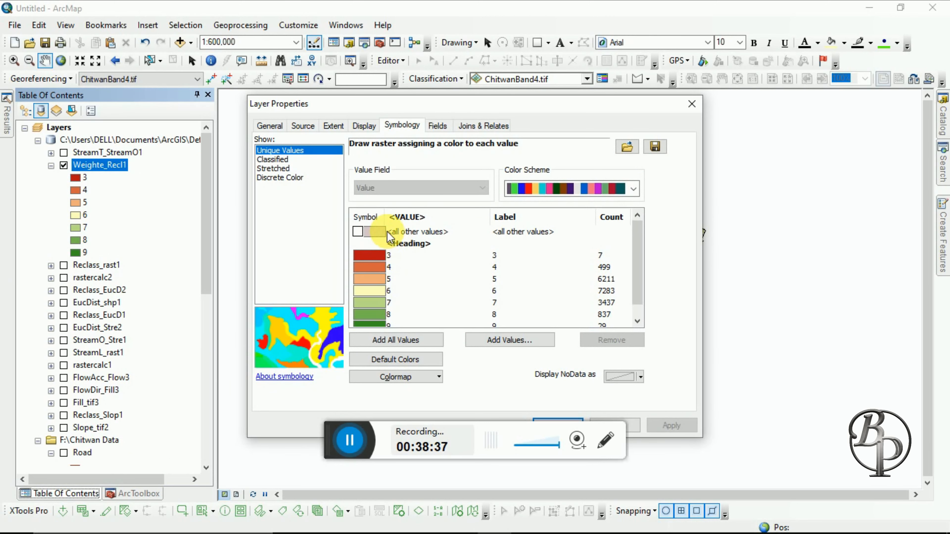
pyautogui.click(278, 159)
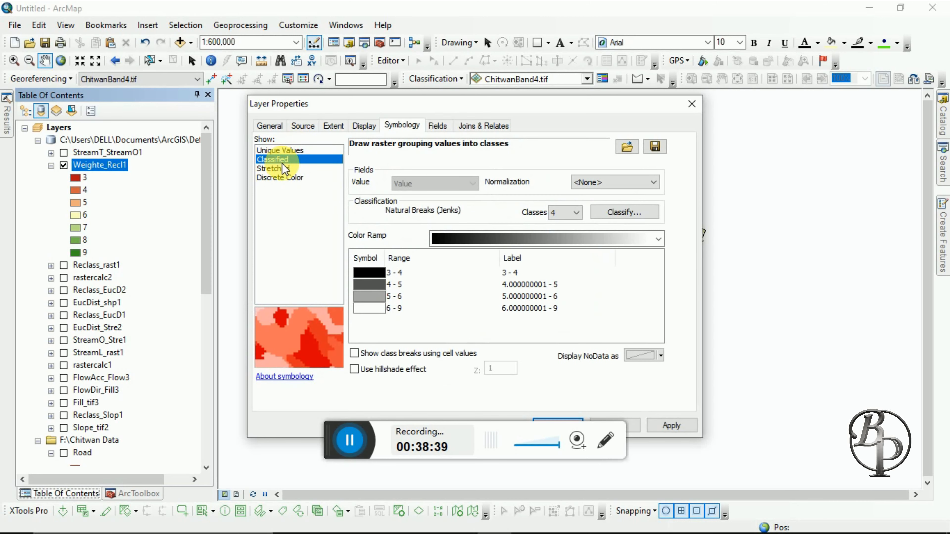
pyautogui.click(279, 150)
pyautogui.click(486, 193)
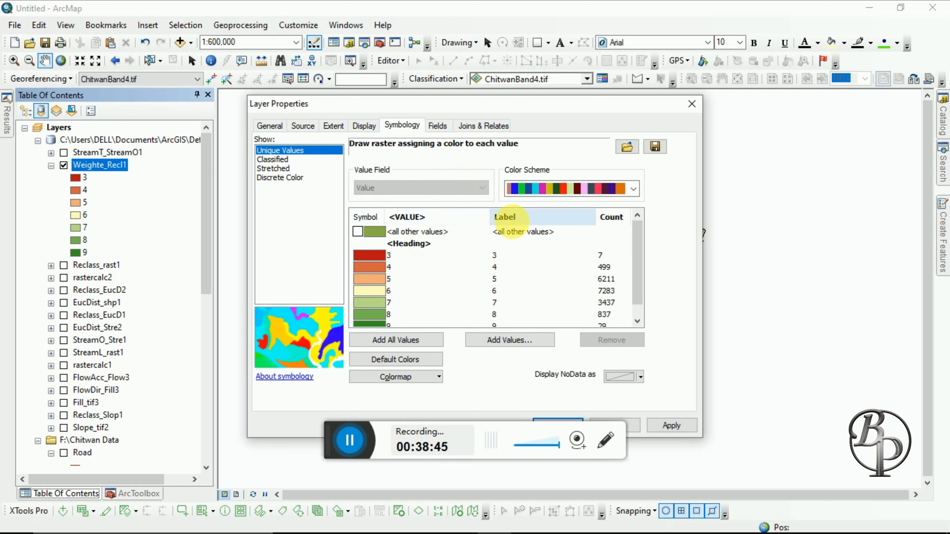
pyautogui.click(634, 188)
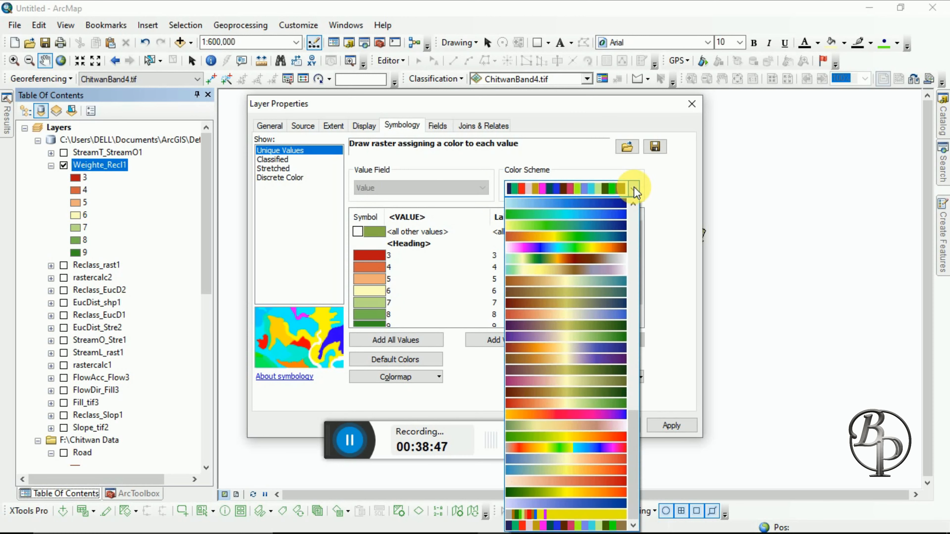
pyautogui.click(543, 439)
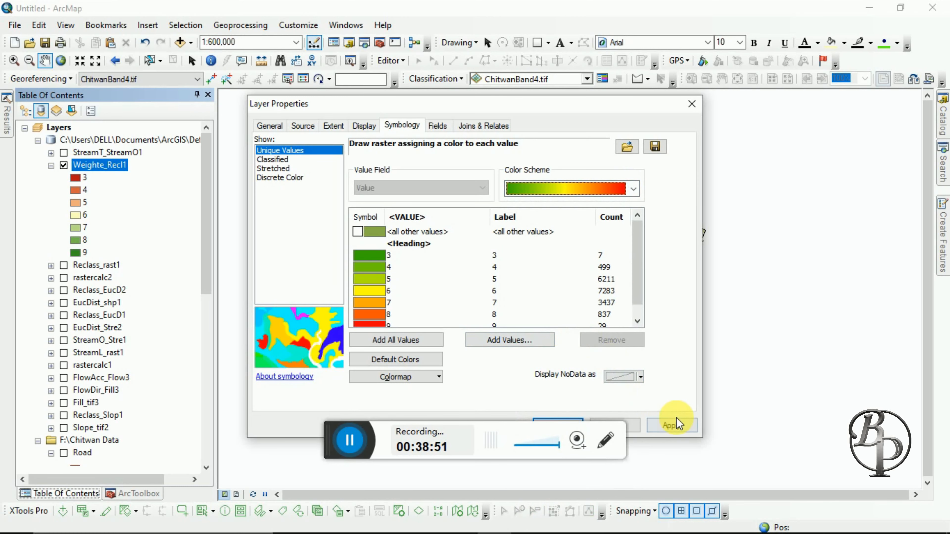
pyautogui.click(676, 426)
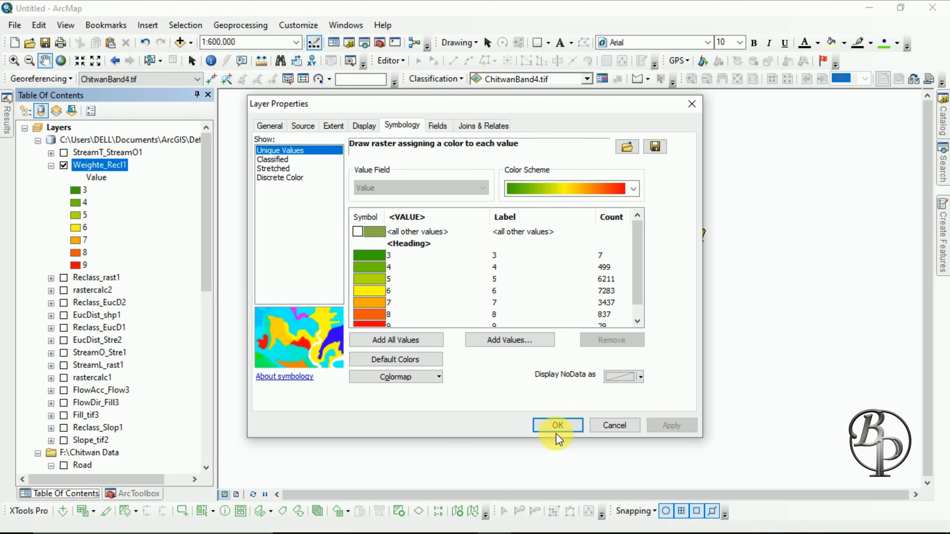
pyautogui.click(549, 427)
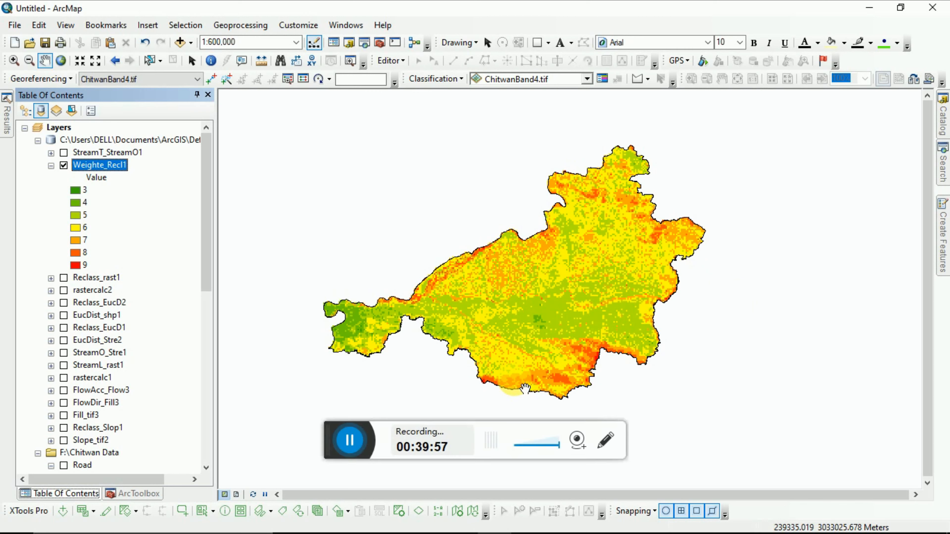
pyautogui.click(350, 441)
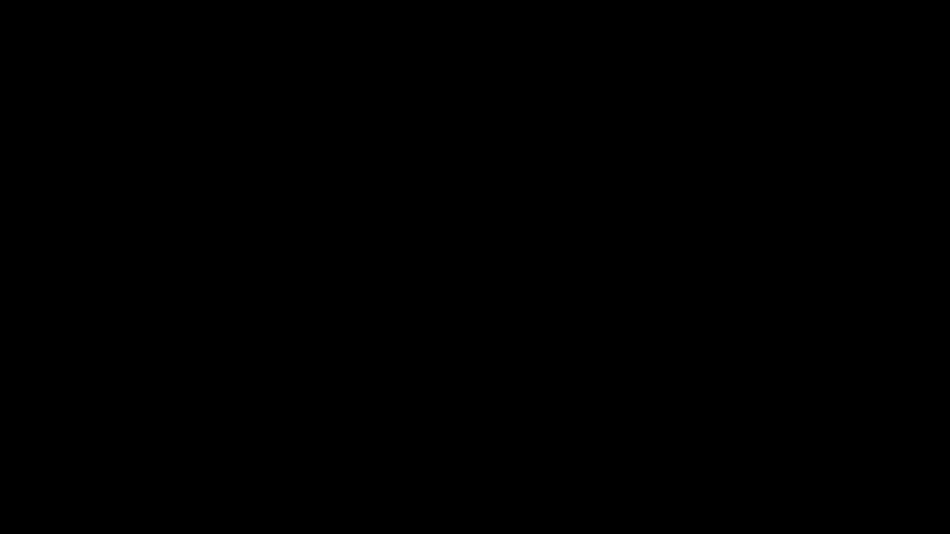